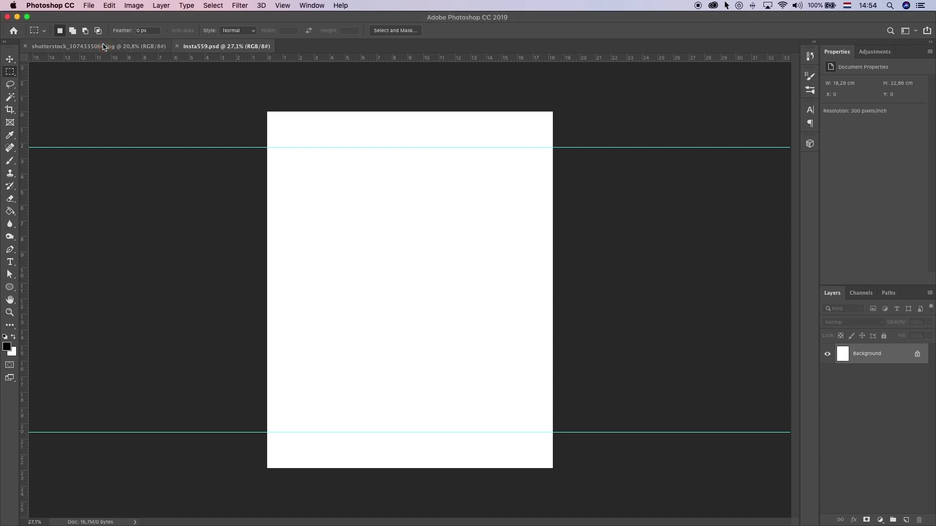
Step: Copy the entire lion cub photo and paste it into the Insta559.psd document
key("super+a")
key("super+c")
key("super+c")
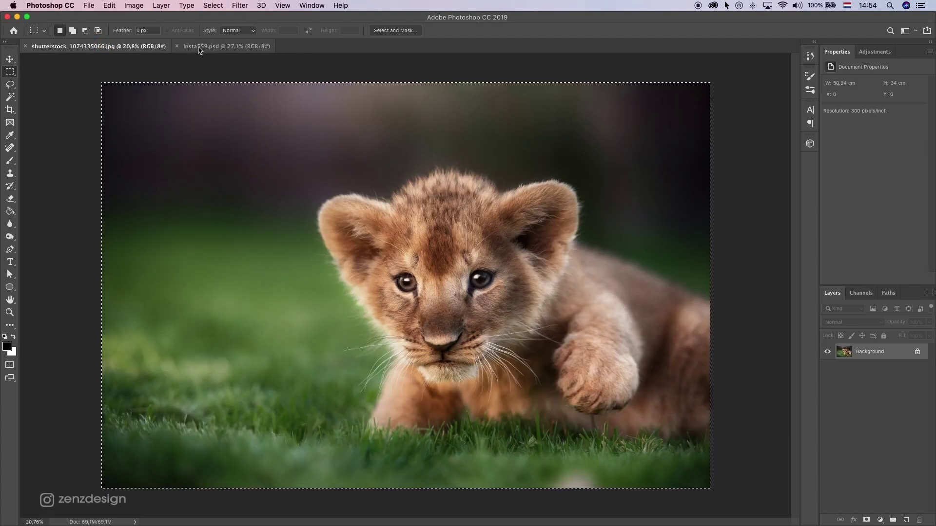
left_click(199, 49)
key("super+v")
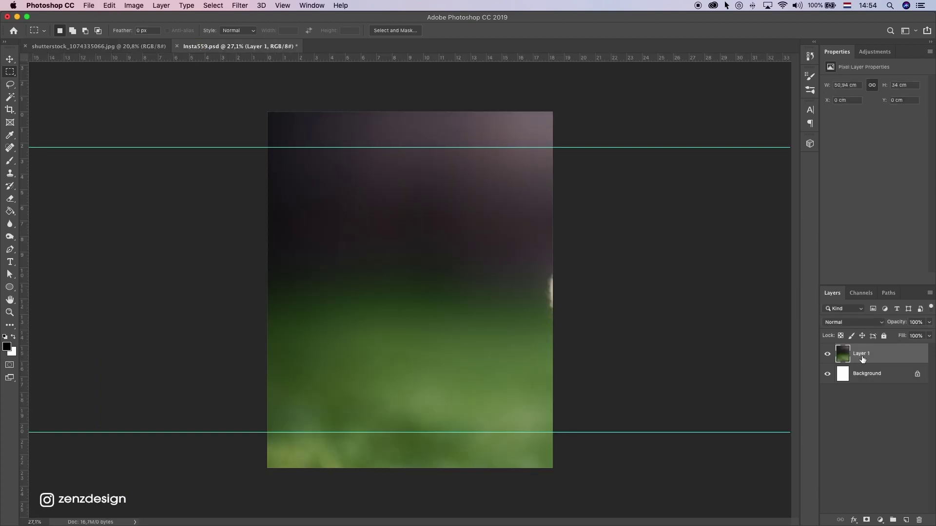
Step: Convert the pasted cub layer to a smart object, scale it to about 70.4% and position the cub to fill the canvas
right_click(865, 354)
left_click(776, 233)
key("super+t")
left_click_drag(269, 112, 482, 254)
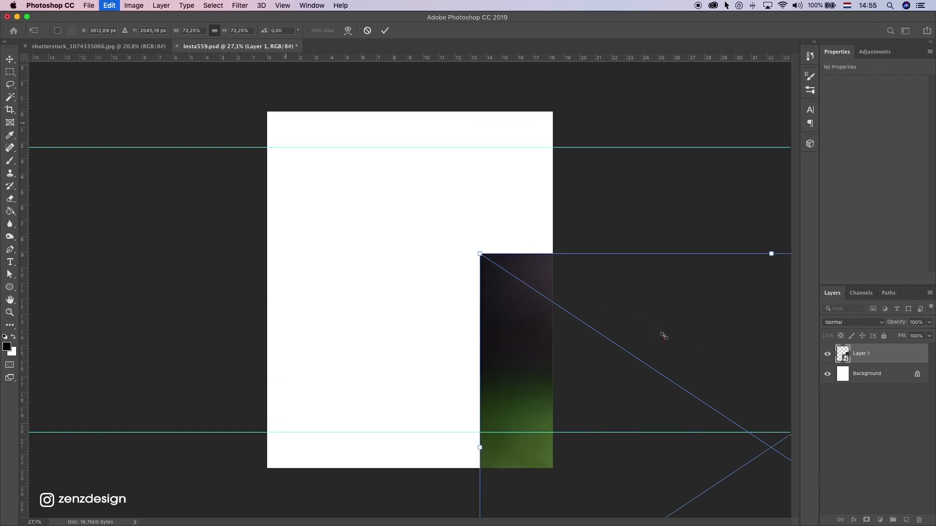
left_click_drag(661, 333, 255, 167)
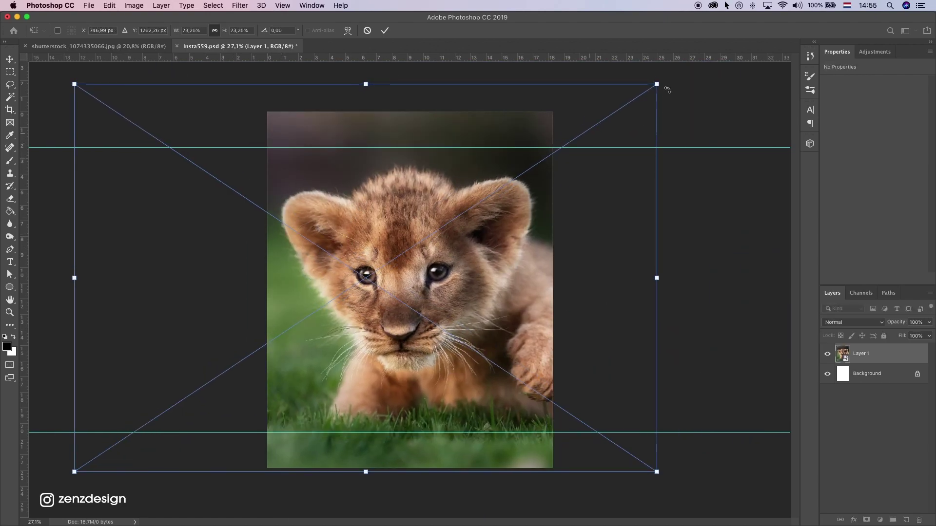
left_click_drag(657, 84, 630, 105)
left_click_drag(556, 162, 564, 156)
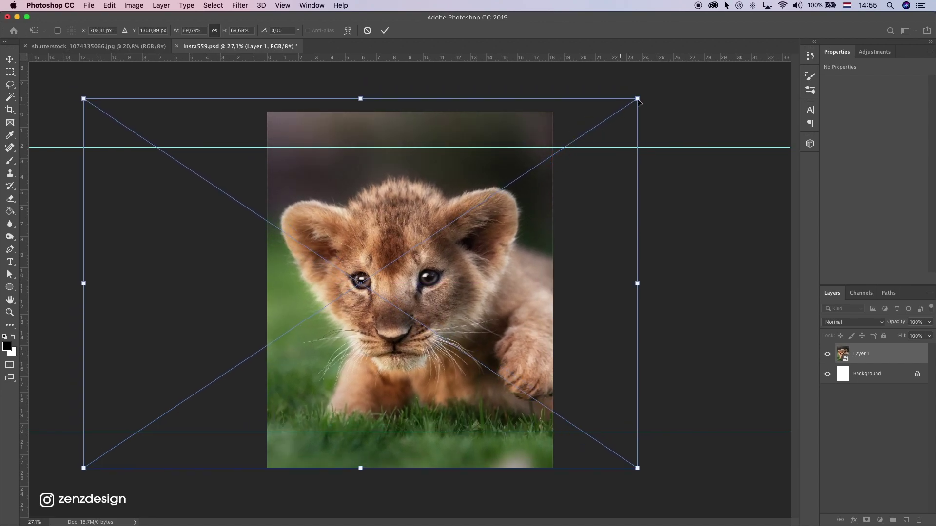
left_click_drag(638, 100, 645, 95)
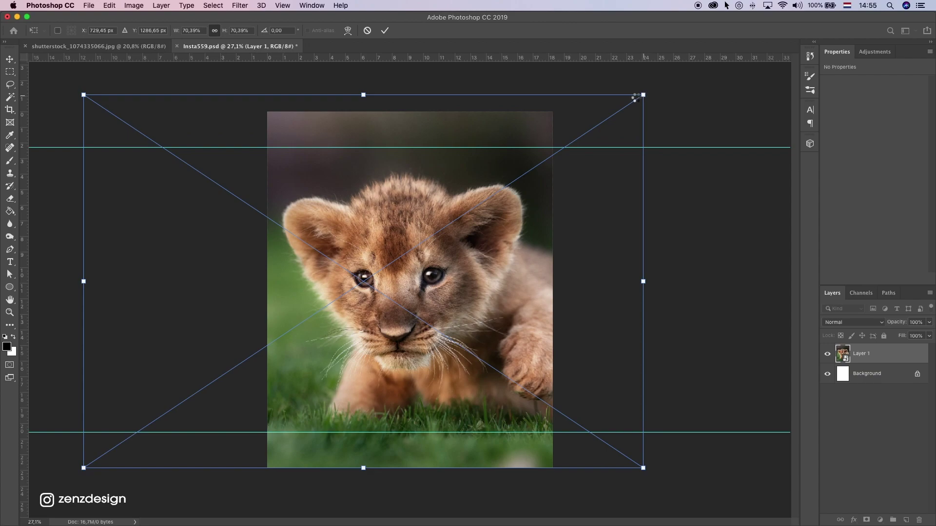
key("Return")
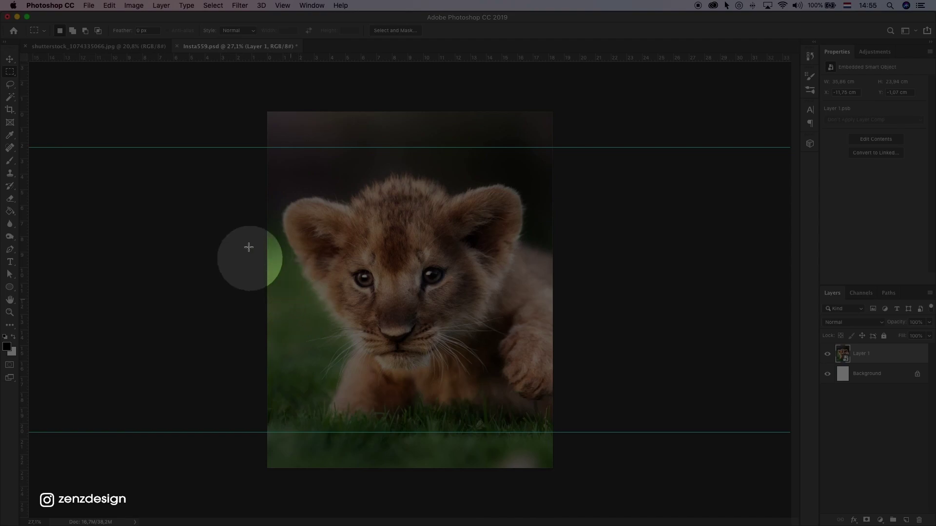
Step: Trace a closed Pen path along the cub's cheek, ears, head and back, closing it around the background above
left_click(477, 139)
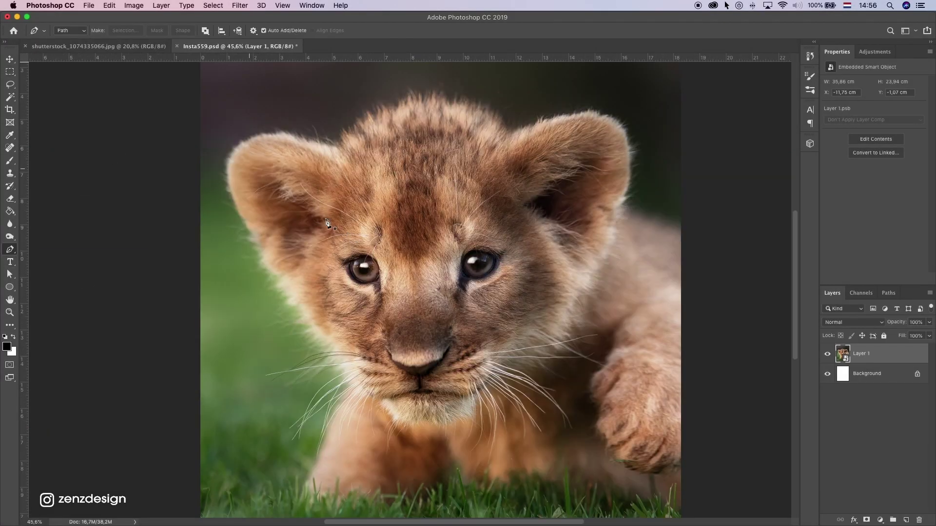
left_click(188, 350)
left_click_drag(314, 349, 316, 348)
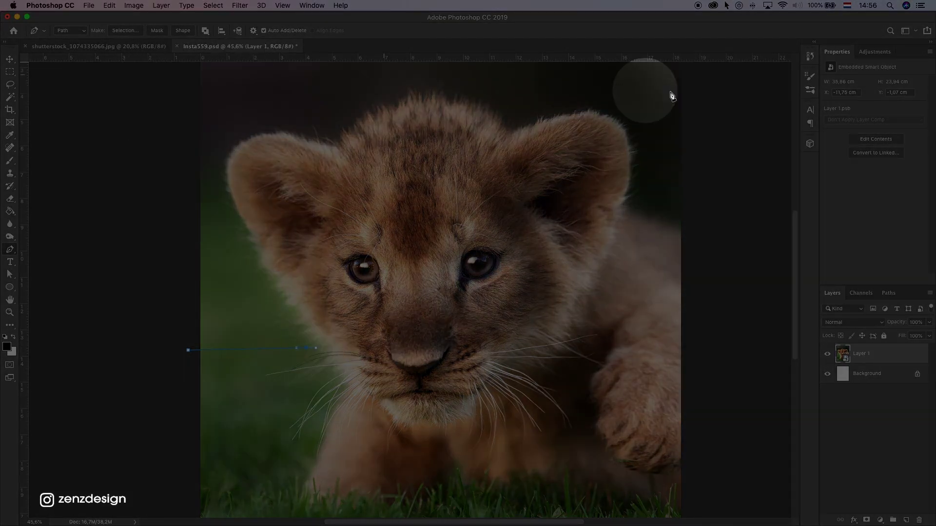
mouse_move(321, 344)
left_mouse_down()
mouse_move(297, 319)
mouse_move(244, 227)
left_mouse_up()
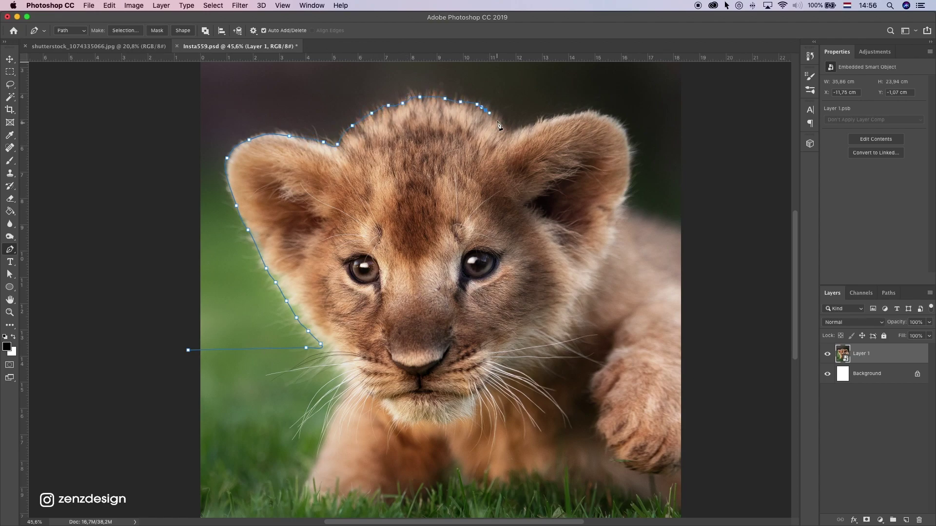
left_click_drag(623, 133, 630, 176)
mouse_move(626, 208)
left_mouse_down()
mouse_move(698, 142)
mouse_move(255, 63)
mouse_move(164, 369)
mouse_move(188, 384)
left_mouse_up()
Step: Turn the closed path into a new anti-aliased selection with a 1-pixel feather radius
right_click(327, 241)
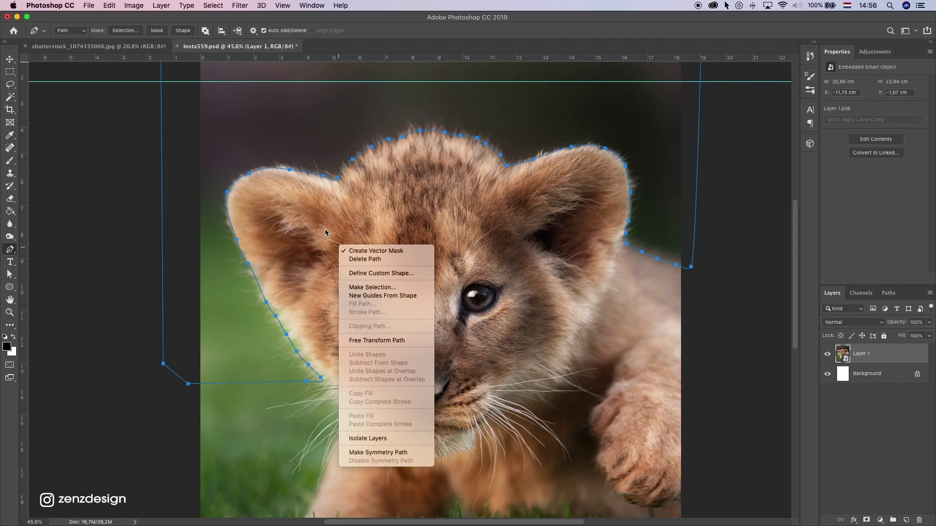
left_click(389, 286)
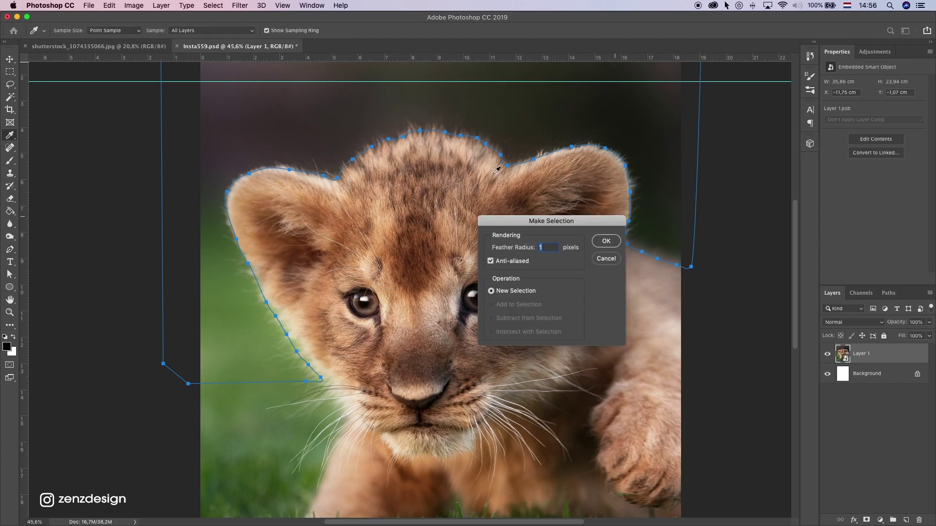
left_click(605, 242)
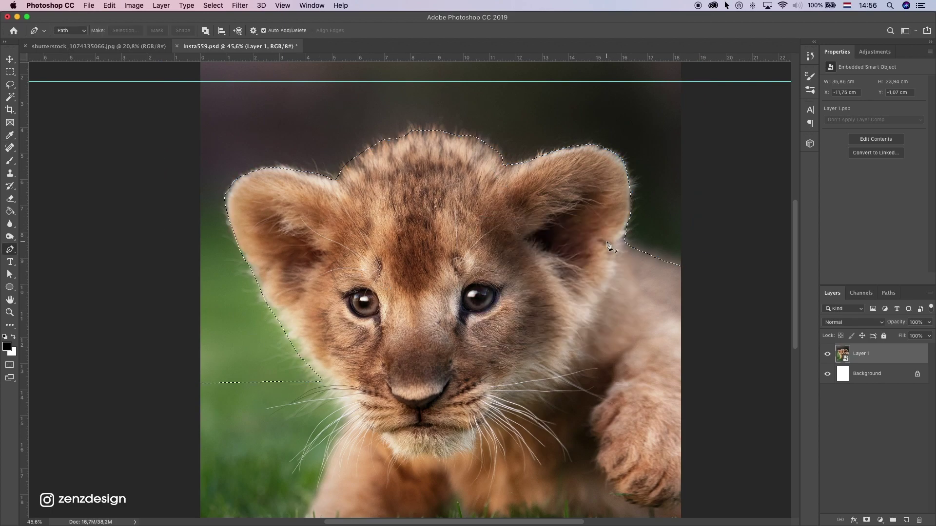
Step: Invert the selection and add it as a layer mask on Layer 1, hiding the background behind the cub
left_click(866, 520, "alt")
key("super+z")
right_click(516, 211)
left_click(122, 185)
left_click(10, 72)
right_click(506, 254)
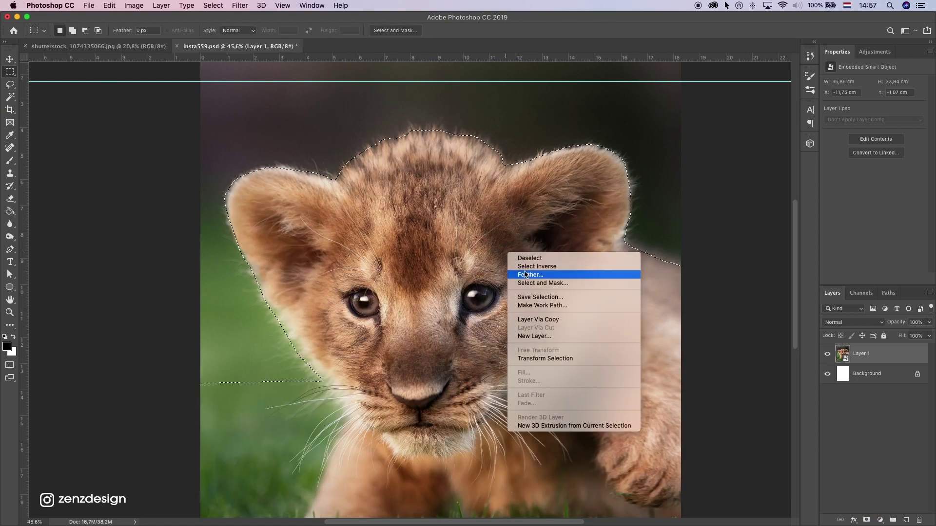
left_click(536, 265)
left_click(854, 520)
left_click(865, 521)
left_click(866, 520)
scroll(374, 295, "down", 2)
scroll(374, 294, "down", 2)
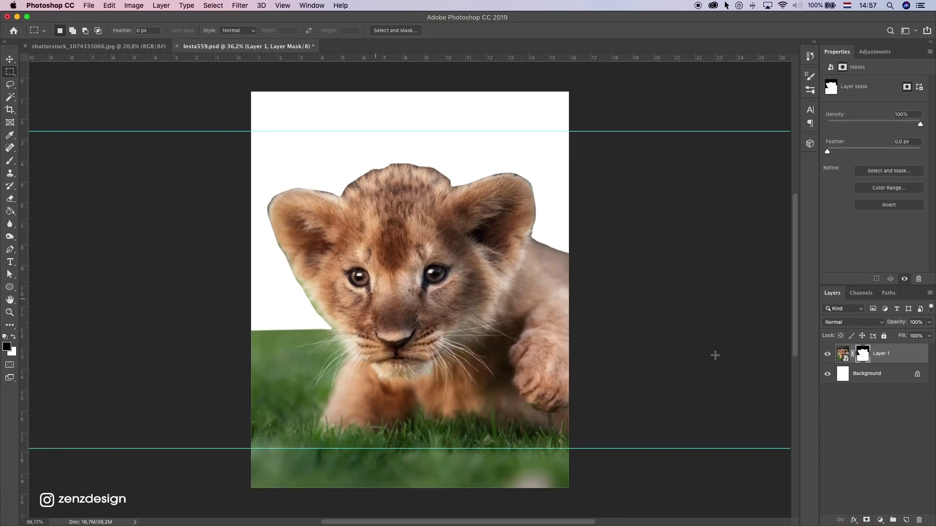
scroll(344, 204, "up", 2)
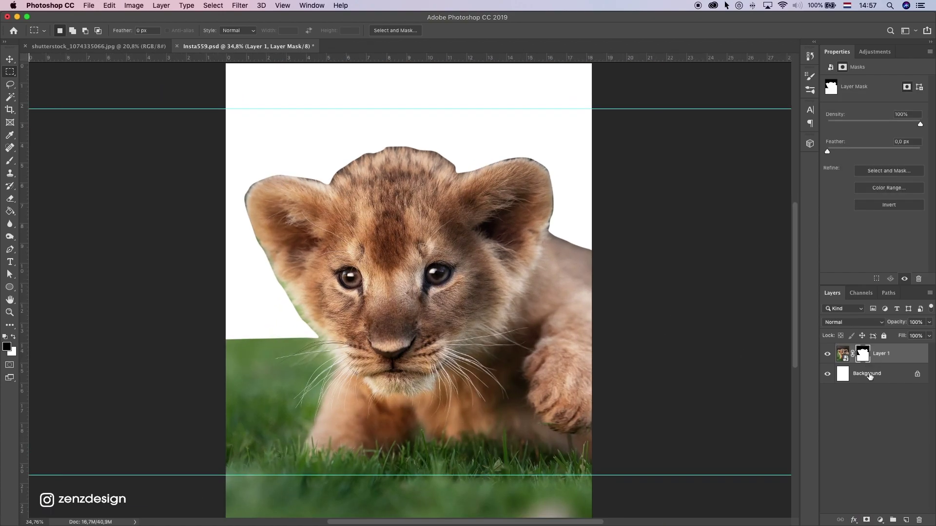
Step: Add a solid colour fill layer in grey #9d9d9d above the Background layer
left_click(870, 376)
left_click(879, 520)
left_click(575, 121)
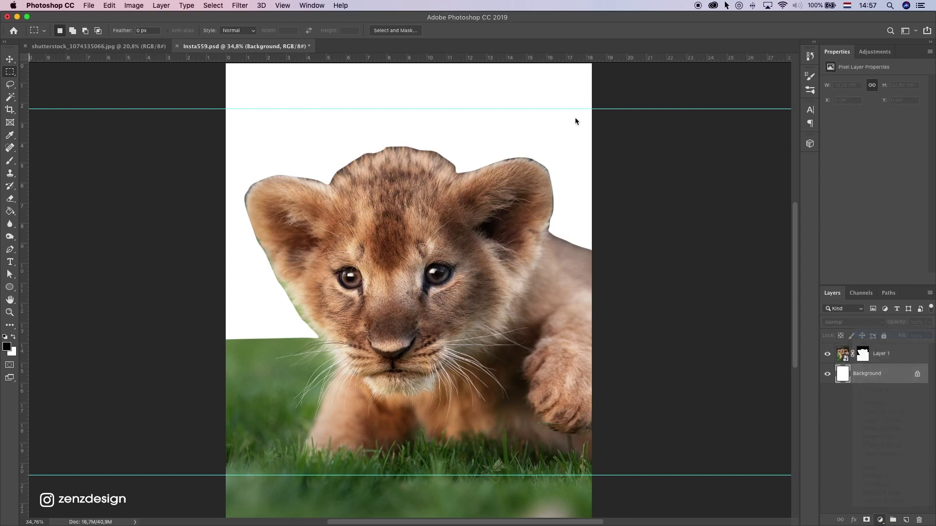
left_click_drag(608, 138, 609, 145)
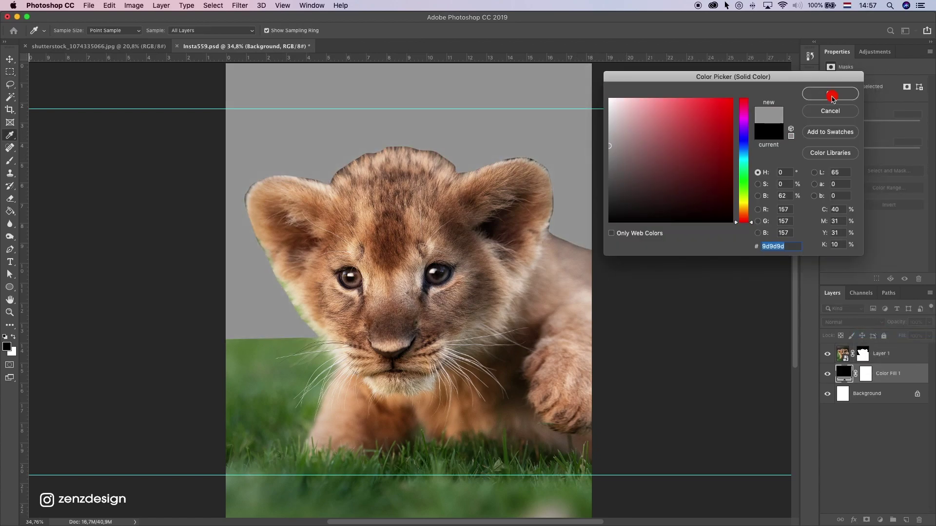
left_click(831, 94)
Step: Refine Layer 1's mask in Select and Mask by brushing along the cub's fur outline and shifting the edge slightly inward
left_click(861, 337)
left_click(862, 354)
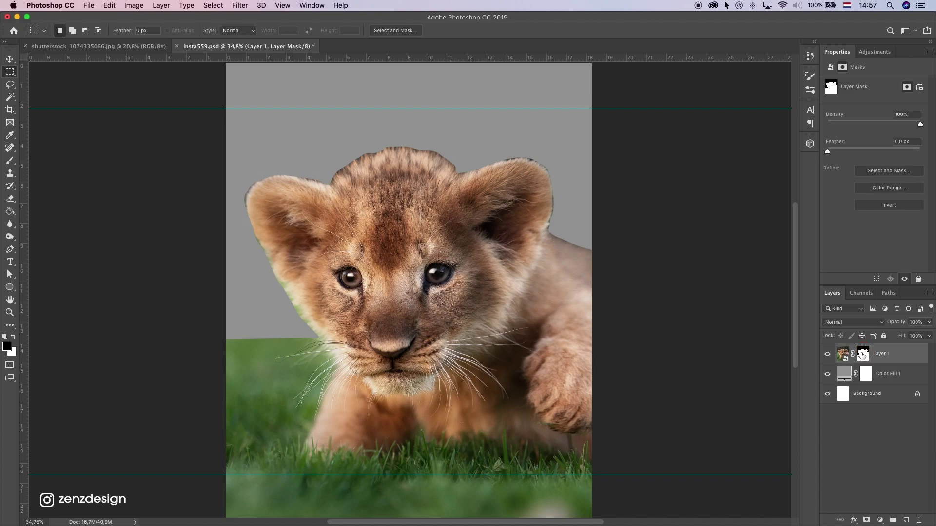
right_click(861, 359)
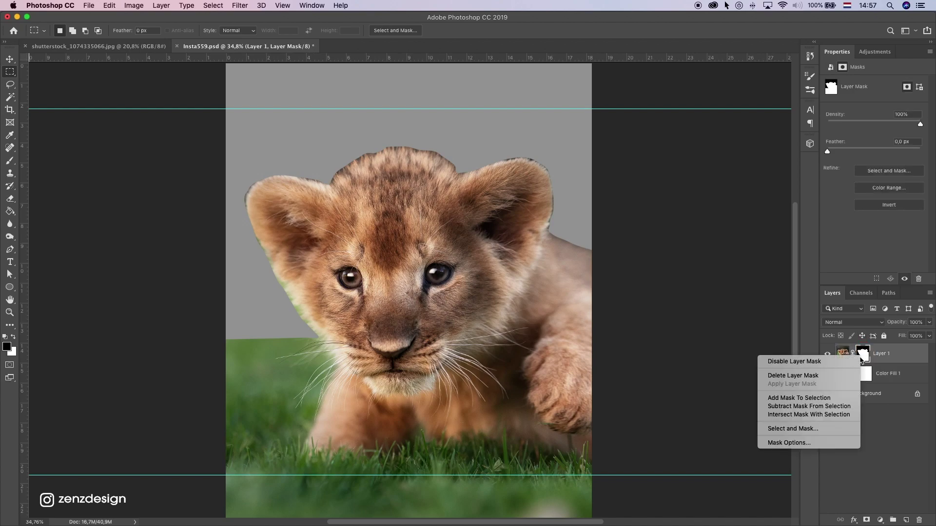
left_click(811, 428)
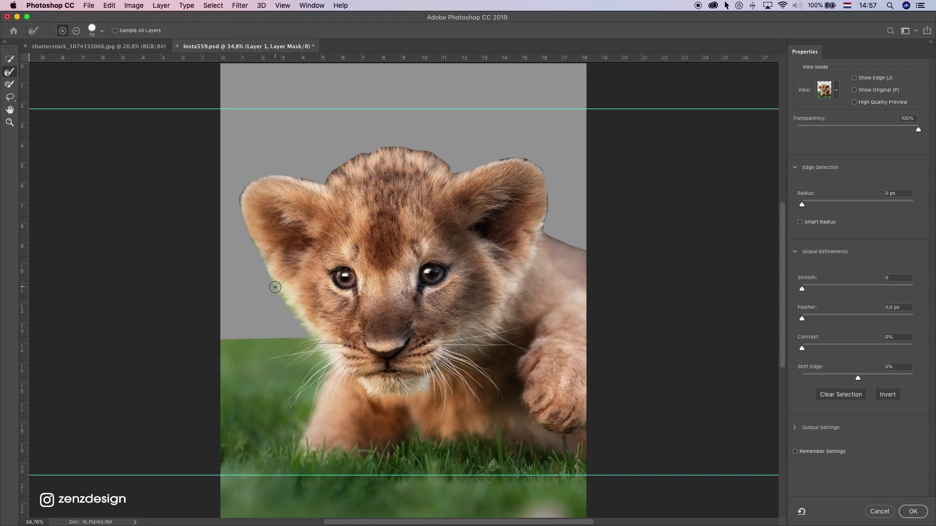
mouse_move(275, 287)
left_mouse_down()
mouse_move(332, 179)
mouse_move(360, 155)
mouse_move(450, 167)
mouse_move(514, 155)
mouse_move(546, 211)
mouse_move(593, 253)
left_mouse_up()
left_click_drag(857, 377, 848, 380)
key("Return")
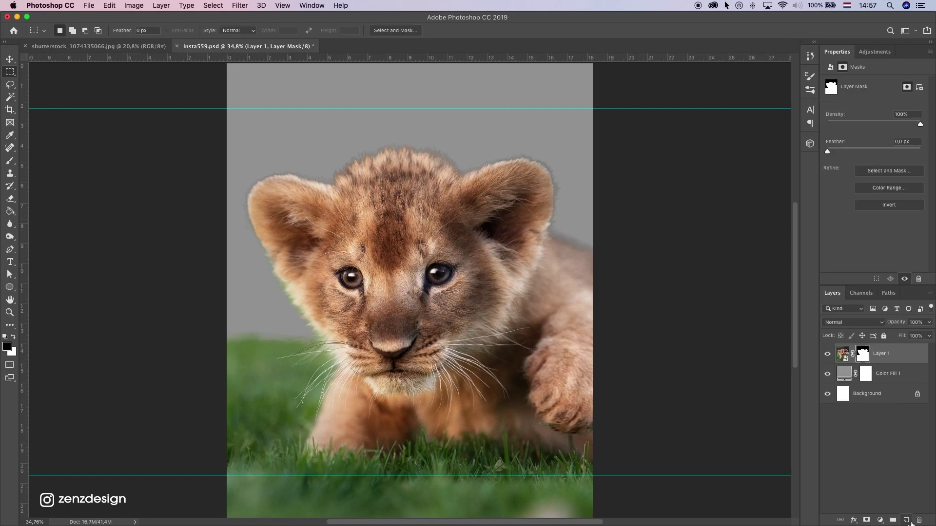
Step: Rasterize the Layer 1 smart object while keeping its mask
right_click(844, 360)
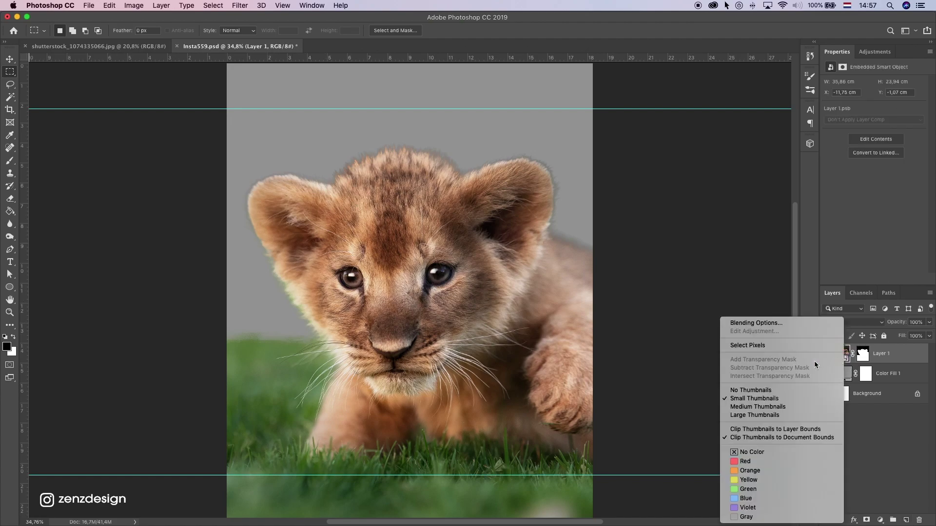
right_click(884, 359)
left_click(829, 266)
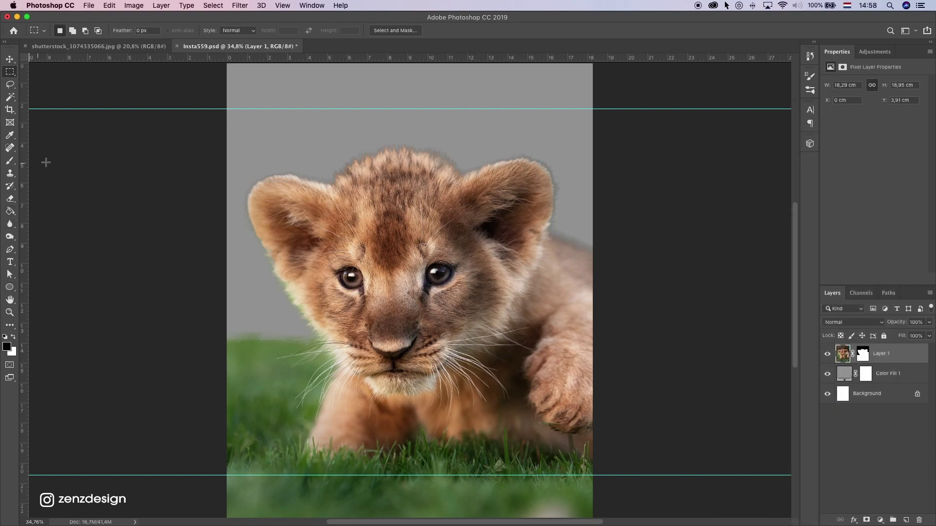
Step: Clone fur from inside the head over the dark fringe along the top of the cub's head with the Clone Stamp
left_click(9, 173)
left_click(49, 172)
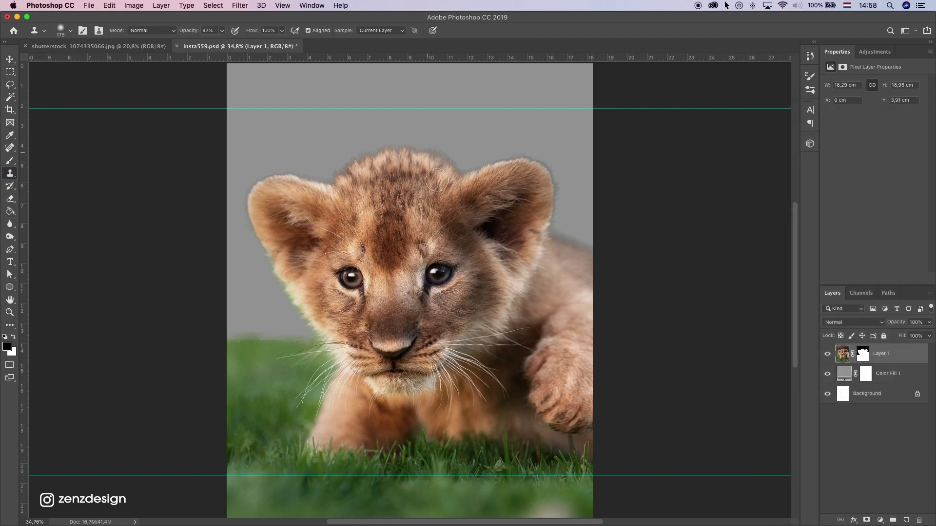
left_click(404, 165, "alt")
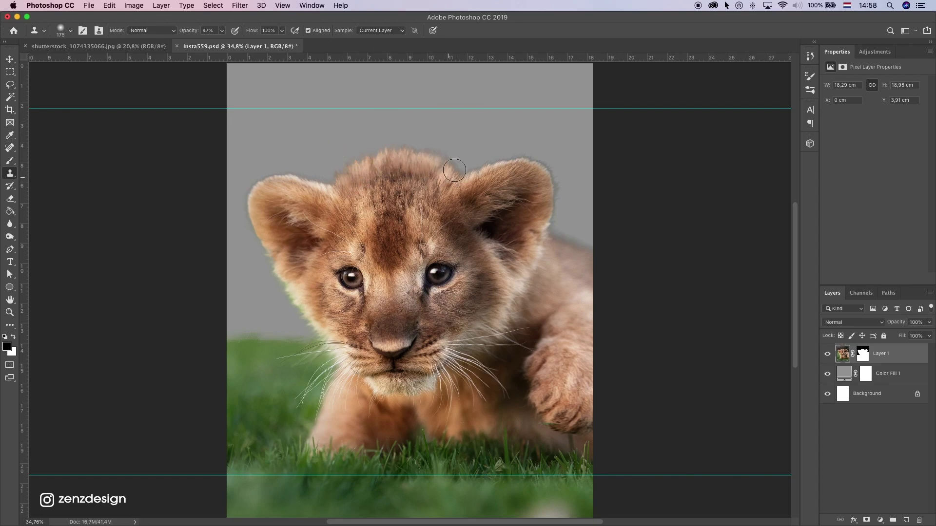
left_click_drag(458, 163, 441, 177)
key("super+z")
left_click_drag(375, 169, 366, 178)
left_click(310, 166, "alt")
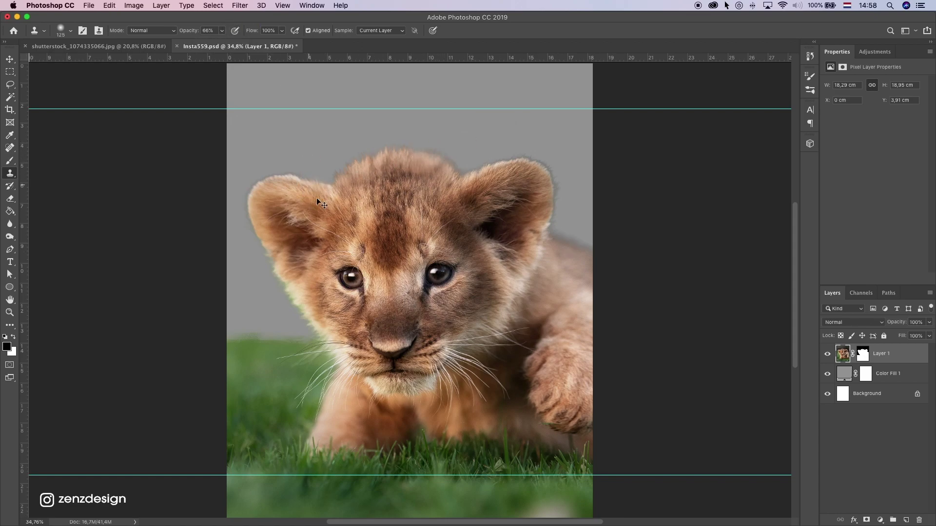
Step: Sample a light fur tone from the ear as foreground colour and create a new layer clipped to Layer 1
left_click(8, 347)
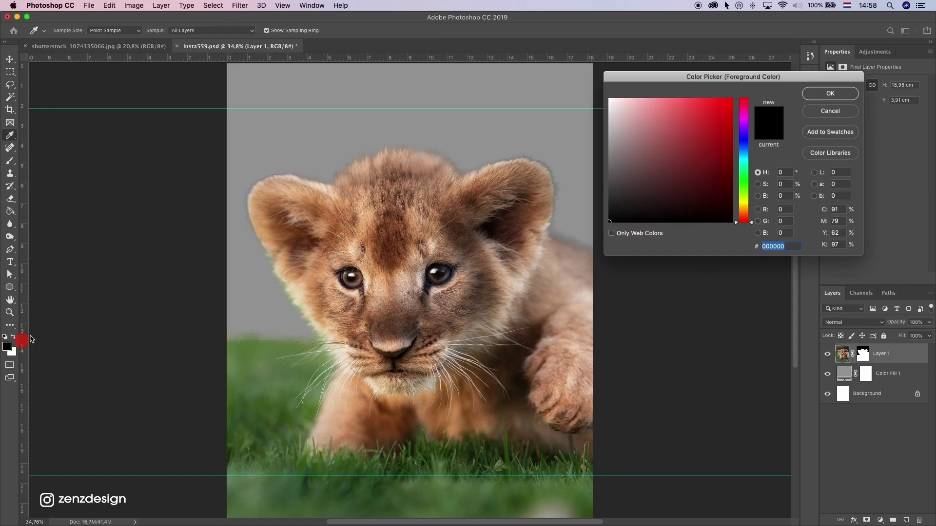
left_click(328, 184)
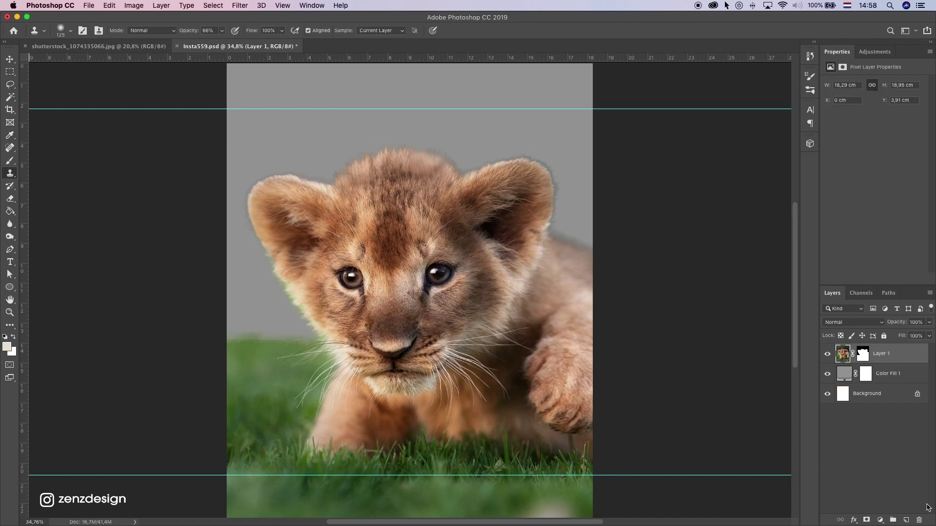
left_click(905, 520)
right_click(876, 352)
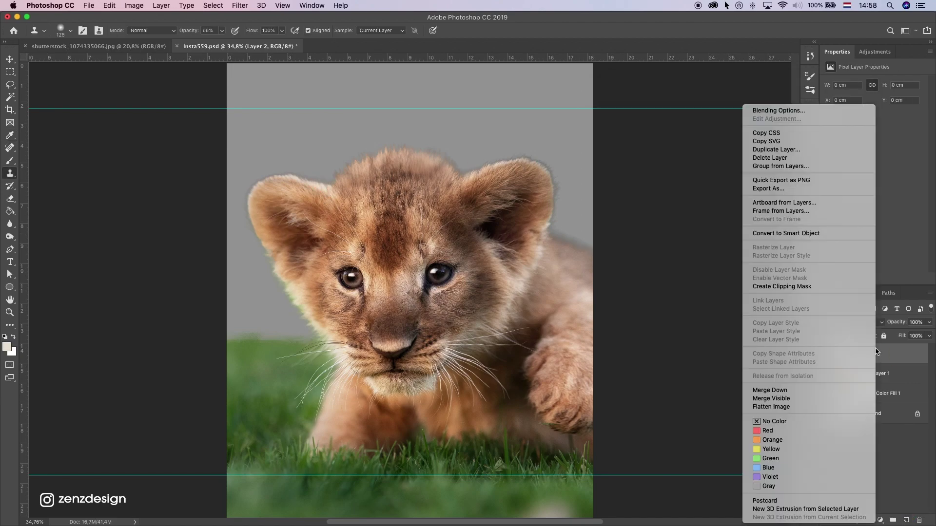
left_click(817, 286)
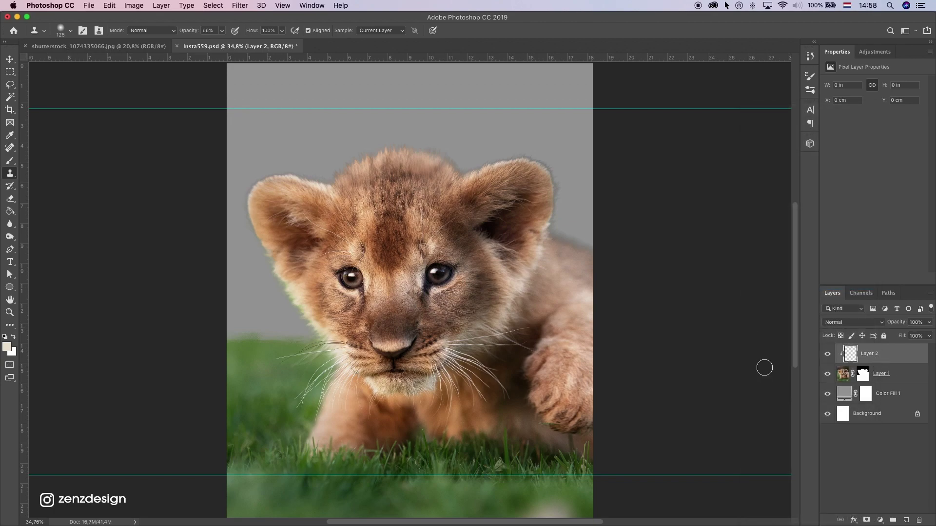
Step: Paint the light fur tone on Layer 2 along the edges of the cub's left ear and cheek
left_click(297, 107)
key("super+z")
left_click_drag(283, 33, 255, 42)
left_click(311, 174)
mouse_move(310, 174)
left_mouse_down()
mouse_move(259, 165)
mouse_move(286, 169)
mouse_move(234, 182)
left_mouse_up()
mouse_move(232, 214)
left_mouse_down()
mouse_move(244, 196)
mouse_move(316, 175)
mouse_move(303, 169)
left_mouse_up()
left_click_drag(311, 332, 263, 253)
Step: Sample another fur colour near the cheek and brush it along the outer edges of both ears on Layer 2
left_click(7, 347)
left_click(270, 275)
key("Return")
scroll(409, 270, "down", 5)
scroll(409, 271, "up", 5)
left_click(10, 161)
left_click_drag(412, 186, 487, 196)
left_click_drag(243, 190, 178, 196)
left_click_drag(487, 243, 507, 149)
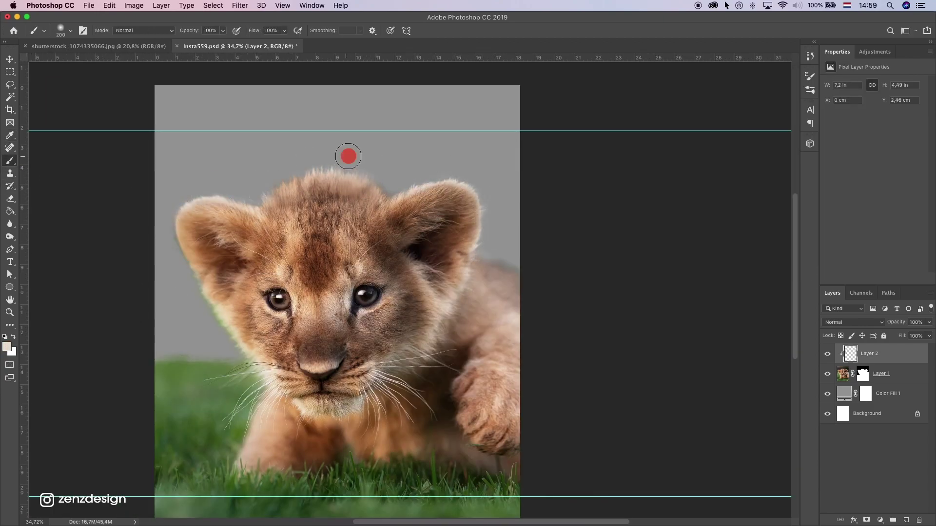
Step: Paint over the green fringe along the cub's left cheek with sampled fur colour, and pick a tan fur tone below the ear
left_click(7, 346)
left_click(234, 331)
key("Return")
left_click_drag(219, 336, 207, 299)
left_click(6, 347)
left_click(195, 244)
key("Return")
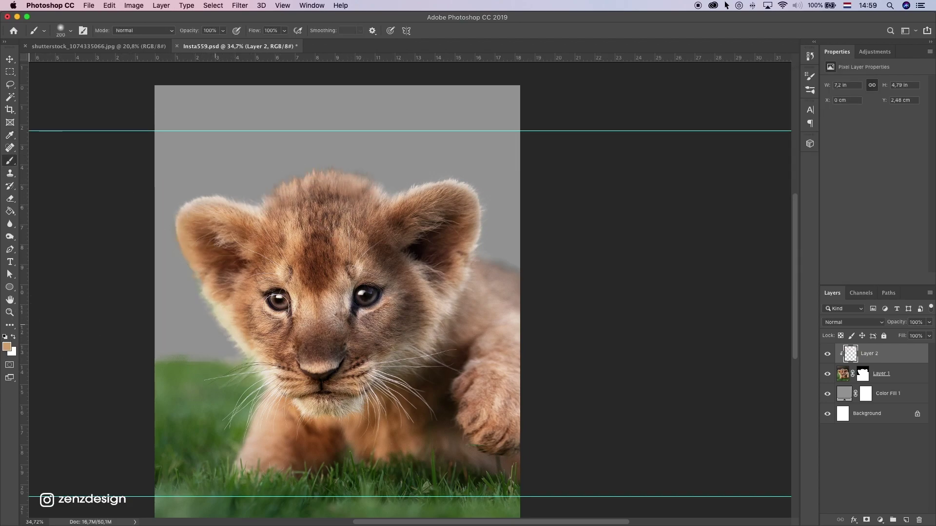
scroll(278, 305, "down", 2)
scroll(284, 300, "up", 2)
left_click_drag(558, 233, 418, 274)
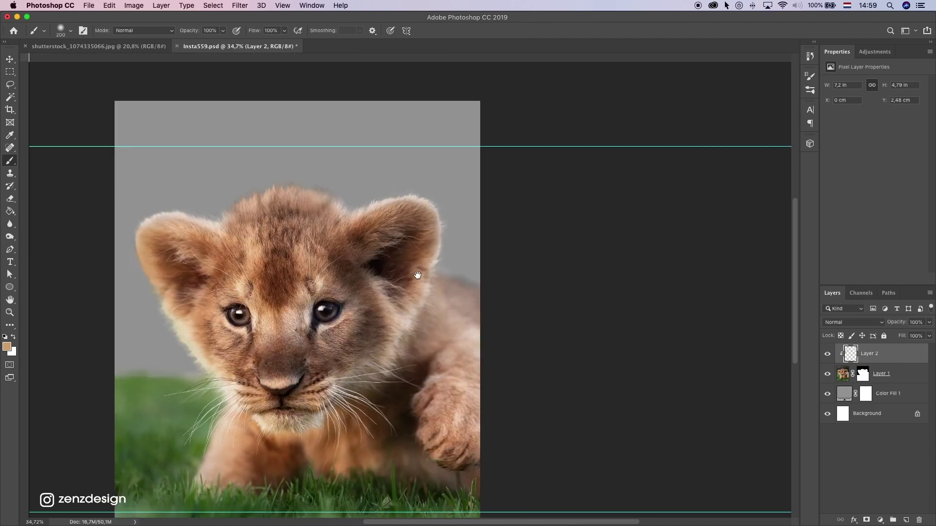
scroll(281, 212, "up", 5)
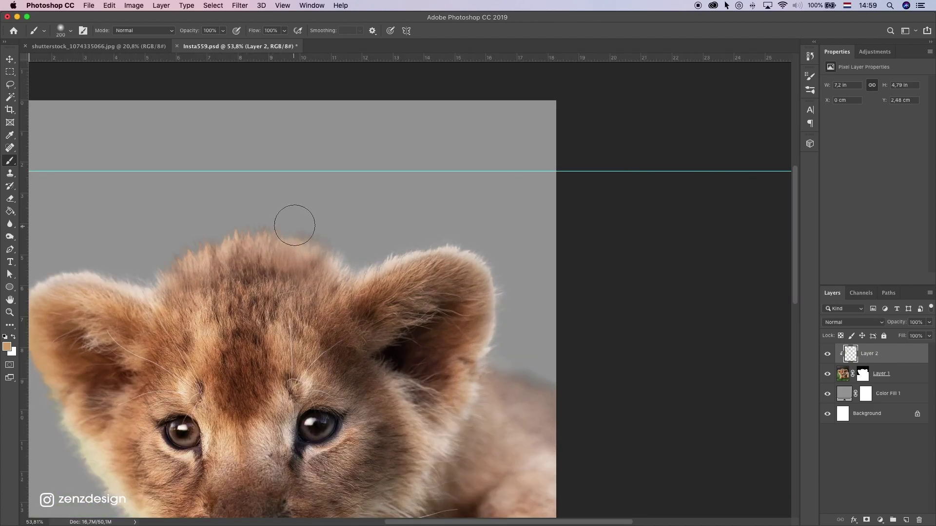
Step: Sample a pinkish fur tone from the top of the cub's head and paint it along the head's upper fur edge on Layer 2
left_click(4, 346)
left_click(304, 248)
key("Return")
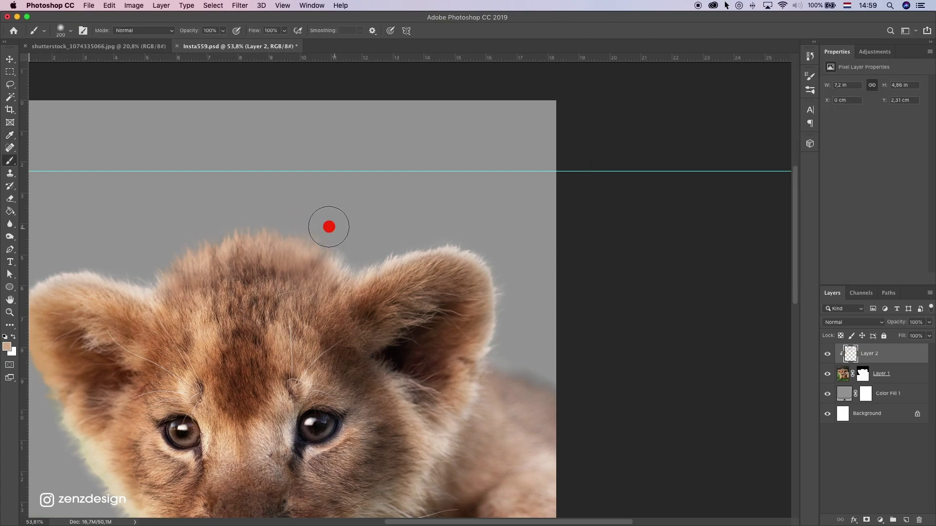
left_click(157, 254)
left_click(374, 230)
scroll(312, 260, "down", 5)
scroll(315, 256, "down", 5)
scroll(384, 248, "up", 8)
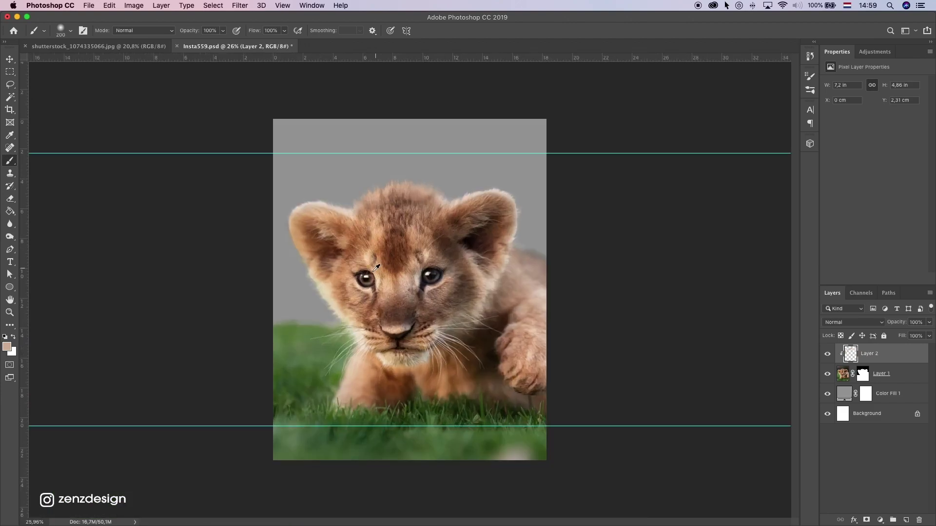
Step: Paint black on Layer 1's mask along the upper edge of the grass beside the cub's left cheek, undoing the first stroke
left_click(861, 376)
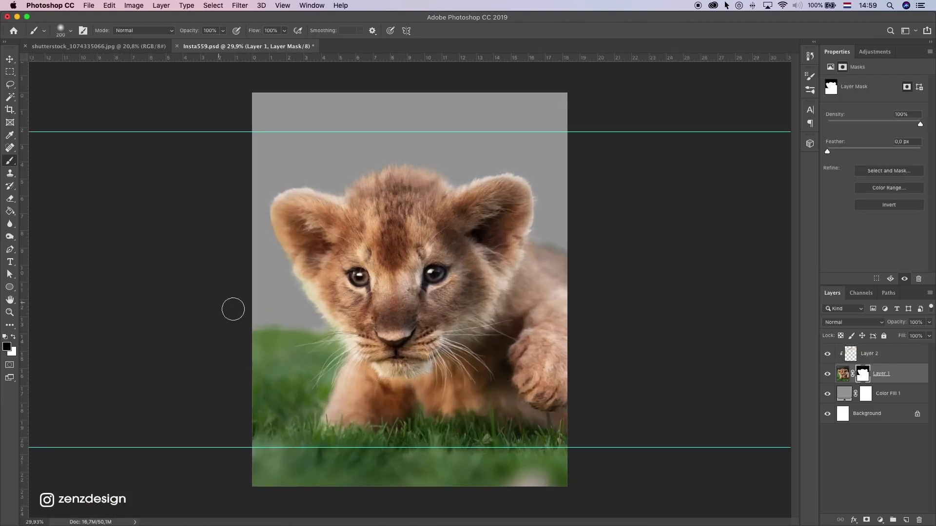
left_click_drag(306, 325, 222, 329)
key("super+z")
left_click_drag(301, 322, 190, 317)
scroll(236, 309, "down", 1)
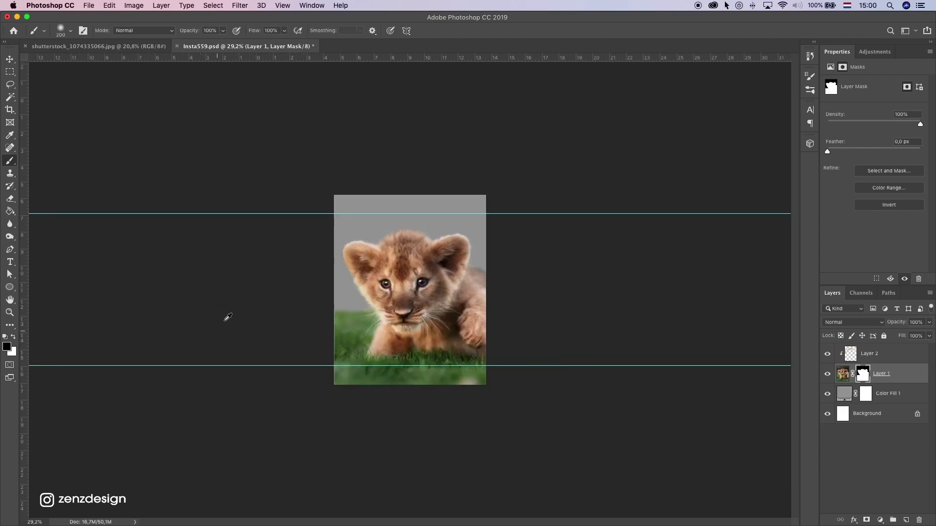
scroll(530, 237, "up", 3)
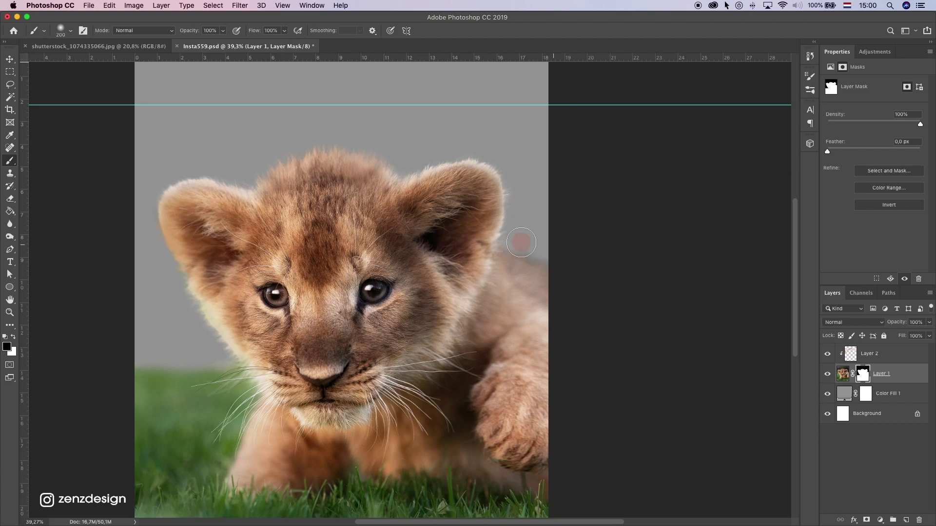
scroll(385, 288, "down", 4)
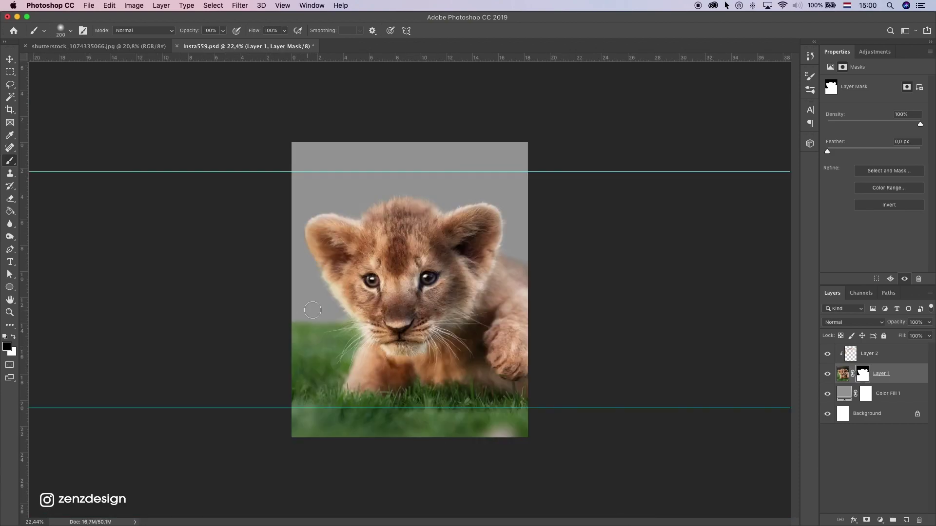
scroll(384, 288, "up", 4)
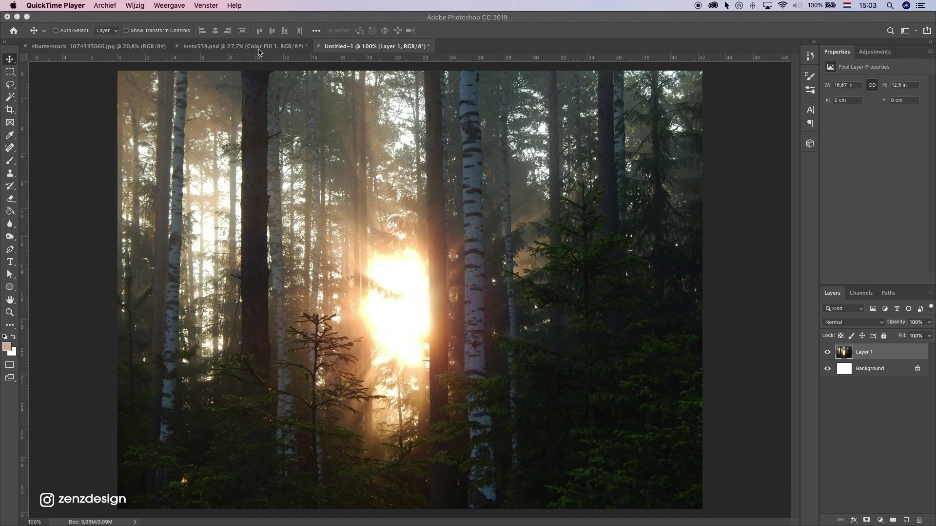
Step: Paste the sunlit forest photo from Untitled-1 into Insta559.psd above Color Fill 1 and convert it to a smart object
left_click(363, 123)
left_click(234, 46)
key("super+v")
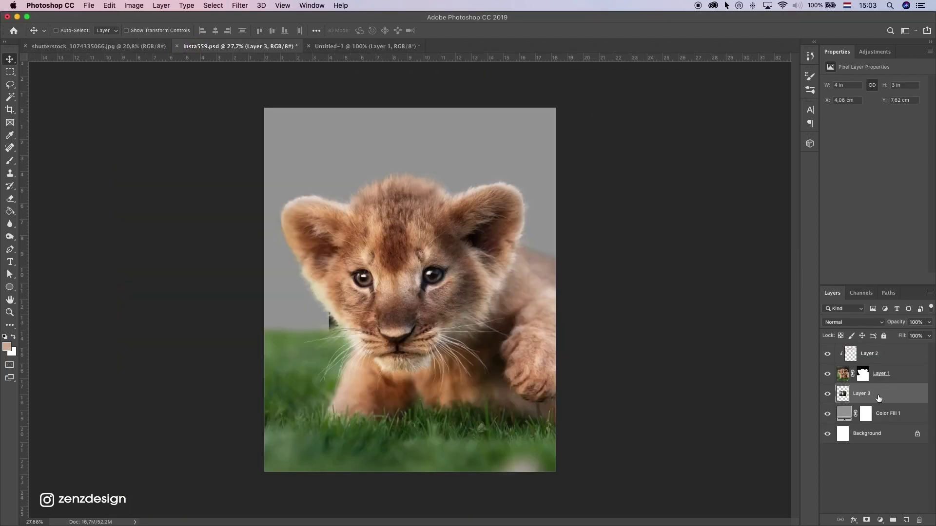
right_click(872, 396)
left_click(802, 233)
Step: Scale the forest layer to about 283% and position it so the sun glows between the cub's head and left ear
key("super+t")
left_click_drag(491, 228, 651, 133)
left_click_drag(524, 257, 460, 190)
left_click_drag(482, 234, 507, 223)
left_click(422, 207)
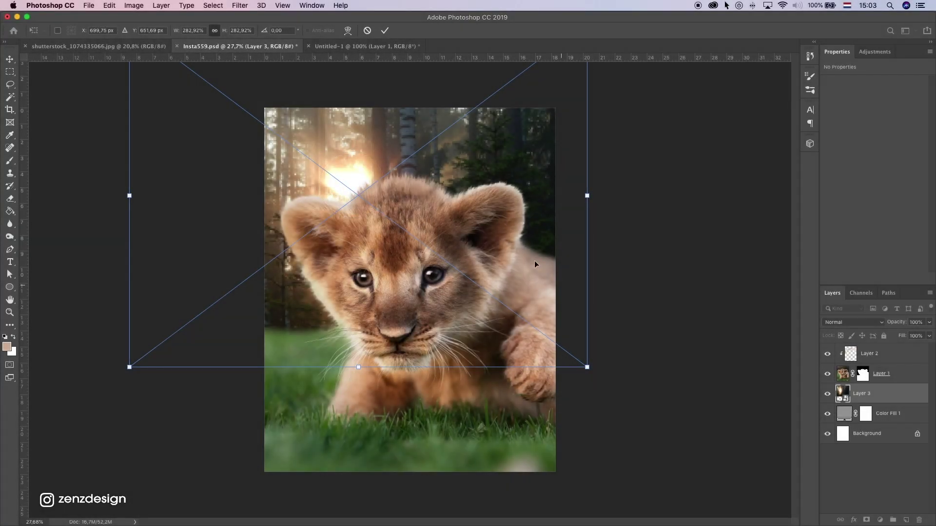
mouse_move(530, 263)
left_mouse_down()
mouse_move(539, 269)
mouse_move(528, 269)
left_mouse_up()
key("Return")
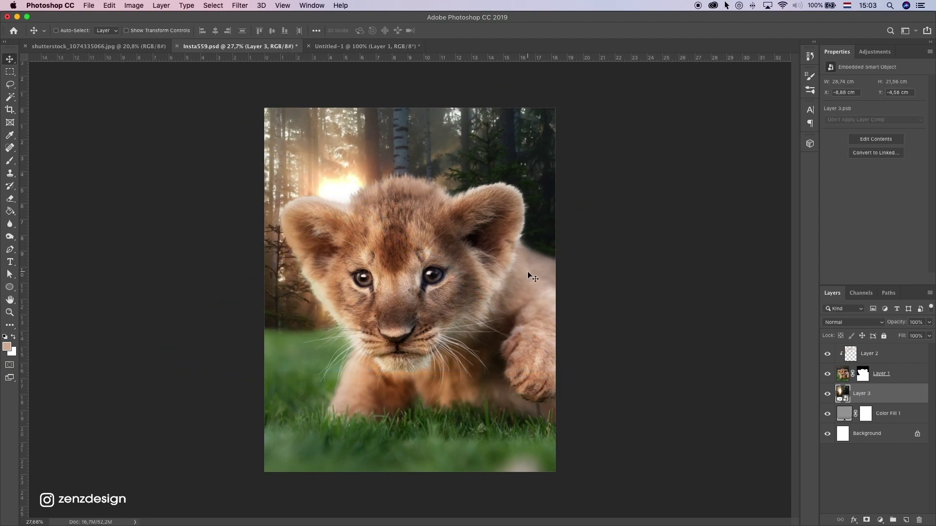
Step: Apply a Gaussian Blur with a radius of 23.3 pixels to the forest layer
left_click(249, 5)
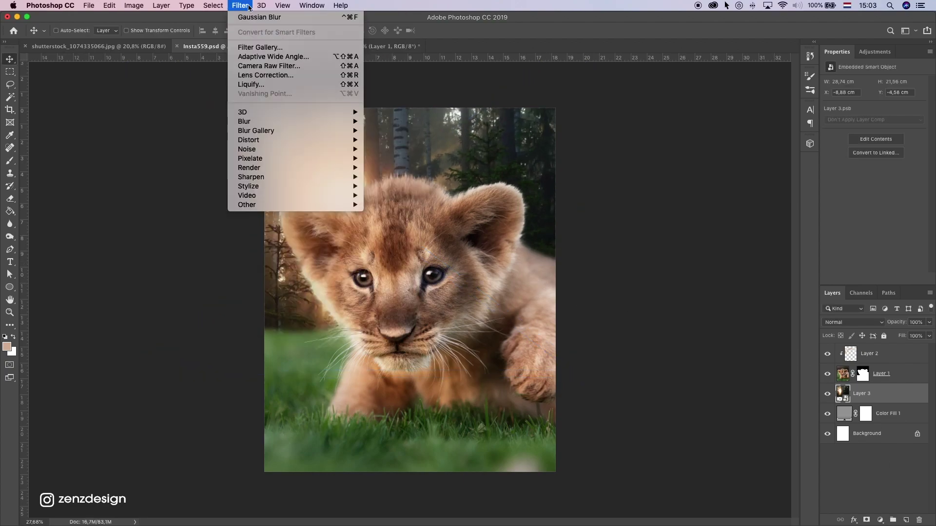
mouse_move(243, 121)
key("Return")
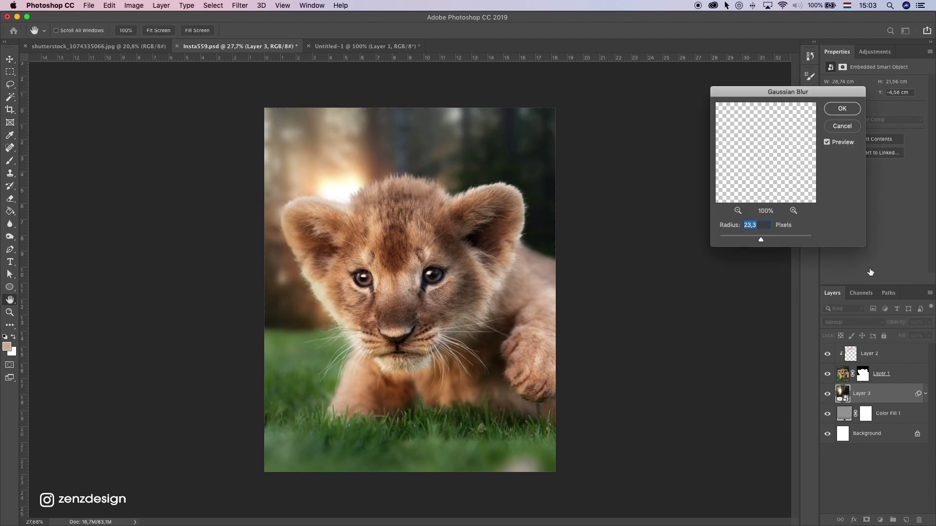
mouse_move(761, 238)
left_mouse_down()
mouse_move(750, 234)
mouse_move(770, 241)
mouse_move(761, 239)
left_mouse_up()
left_click(841, 109)
Step: Select the cub's Layer 1 and compare the composite with Layer 3 and Layer 1 hidden in turn
key("v")
left_click(277, 355)
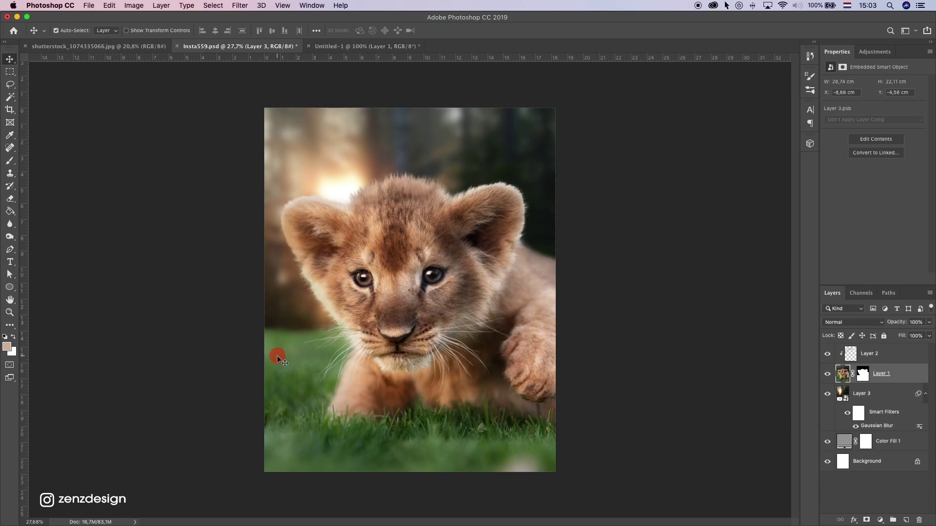
left_click(827, 394)
left_click(827, 393)
left_click(827, 374)
left_click(827, 374)
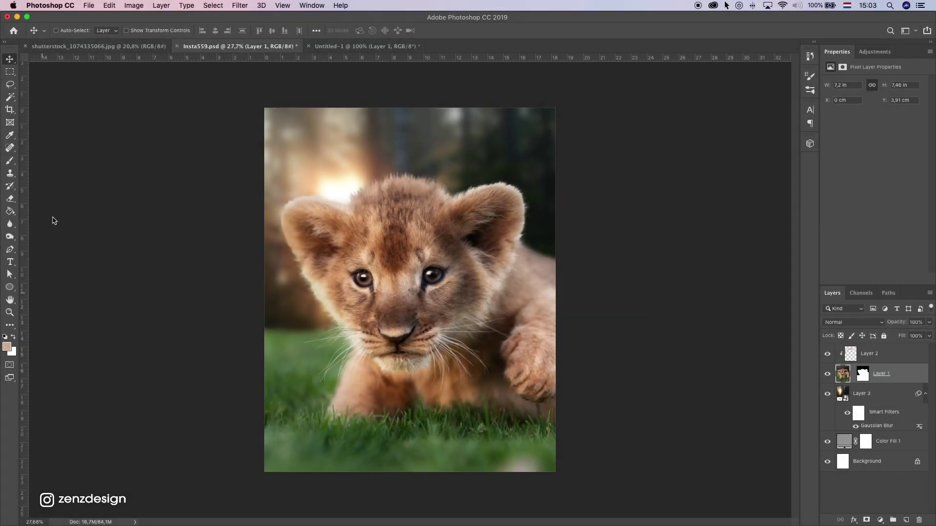
Step: Paint black on Layer 1's mask to hide the upper strip of grass beside the cub's left cheek, undoing stray strokes
left_click(10, 163)
left_click(863, 374)
key("d")
mouse_move(307, 333)
left_mouse_down()
mouse_move(340, 345)
mouse_move(321, 329)
mouse_move(294, 343)
mouse_move(329, 357)
mouse_move(280, 356)
mouse_move(318, 357)
mouse_move(289, 353)
left_mouse_up()
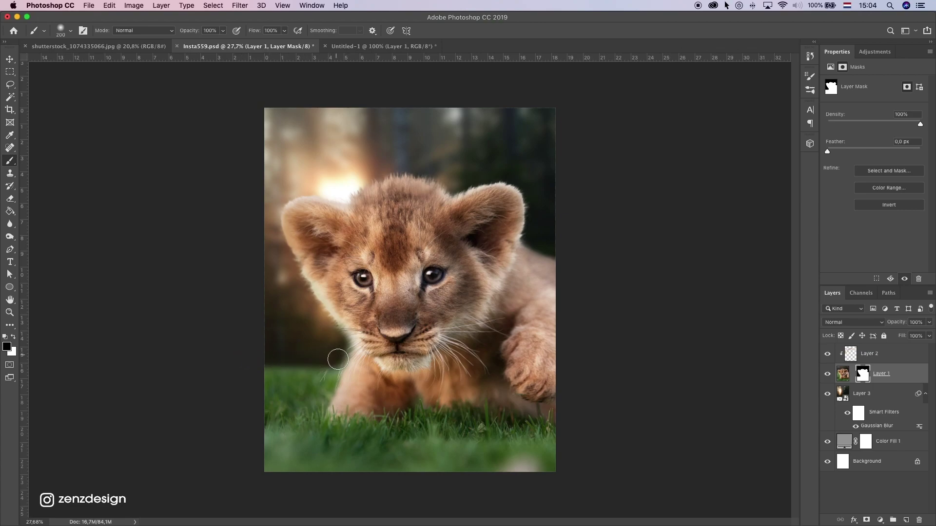
left_click_drag(320, 361, 247, 358)
key("super+z")
mouse_move(330, 359)
left_mouse_down()
mouse_move(249, 345)
mouse_move(343, 347)
mouse_move(324, 331)
left_mouse_up()
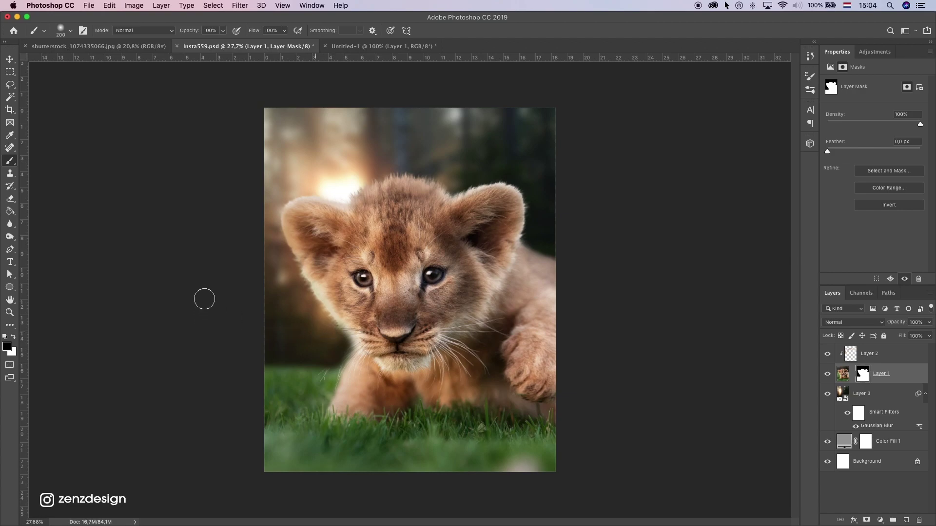
key("super+z")
scroll(386, 338, "down", 8)
scroll(387, 335, "up", 7)
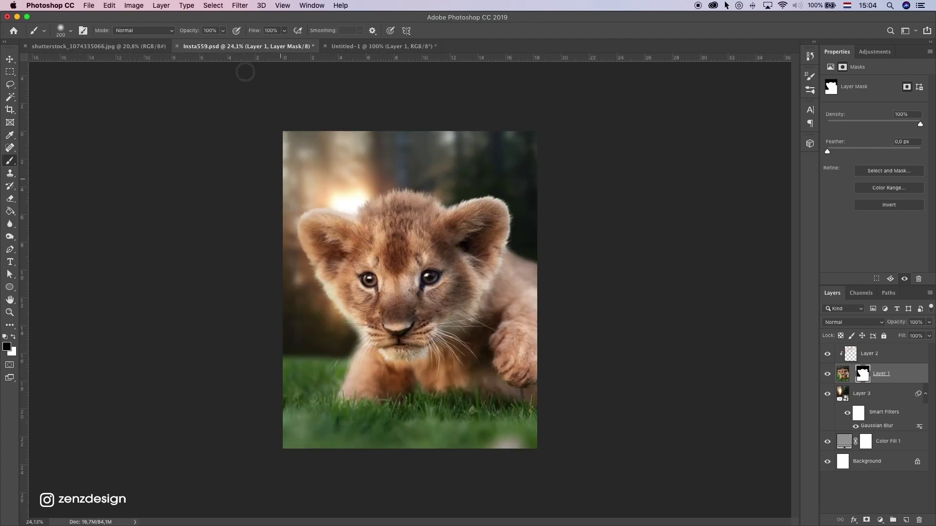
Step: Add a Hue/Saturation adjustment above Layer 2, clip it to the cub, and set its master saturation to -11
left_click(10, 58)
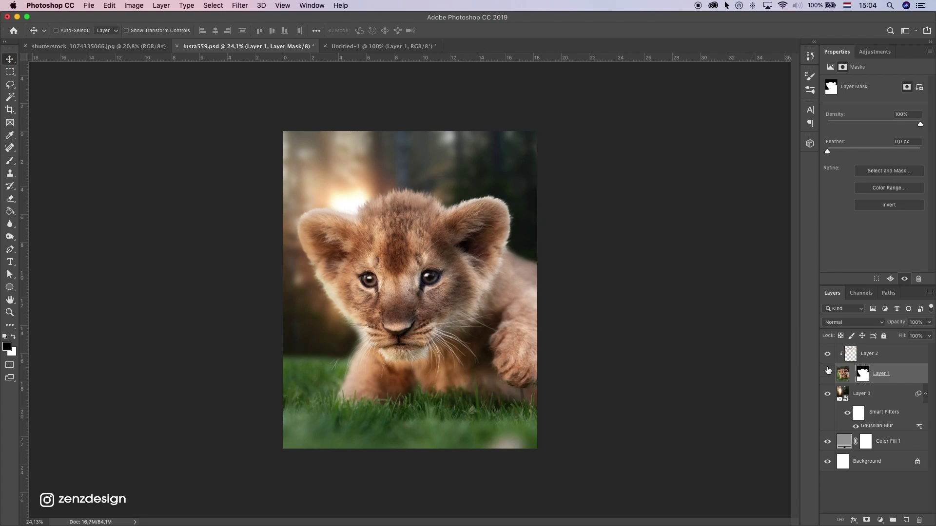
left_click(827, 372)
left_click(826, 373)
left_click(869, 354)
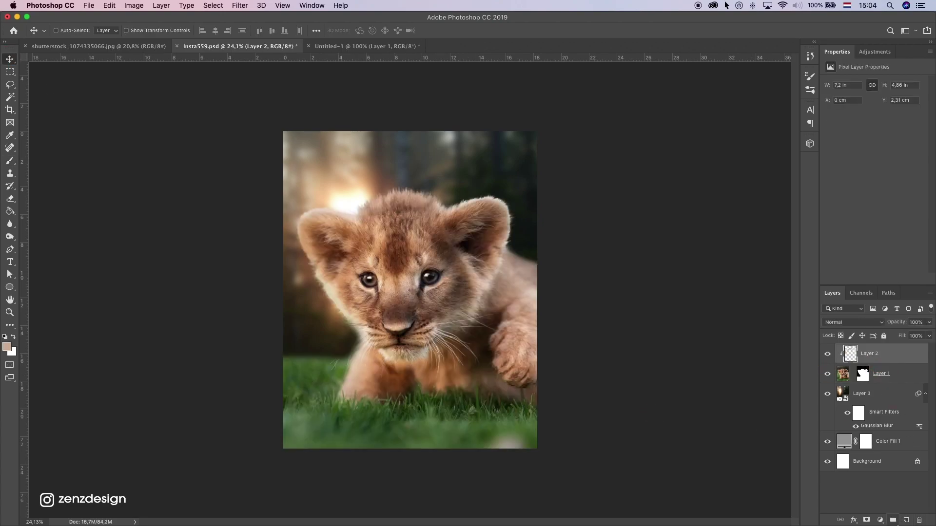
left_click(880, 520)
left_click(891, 412)
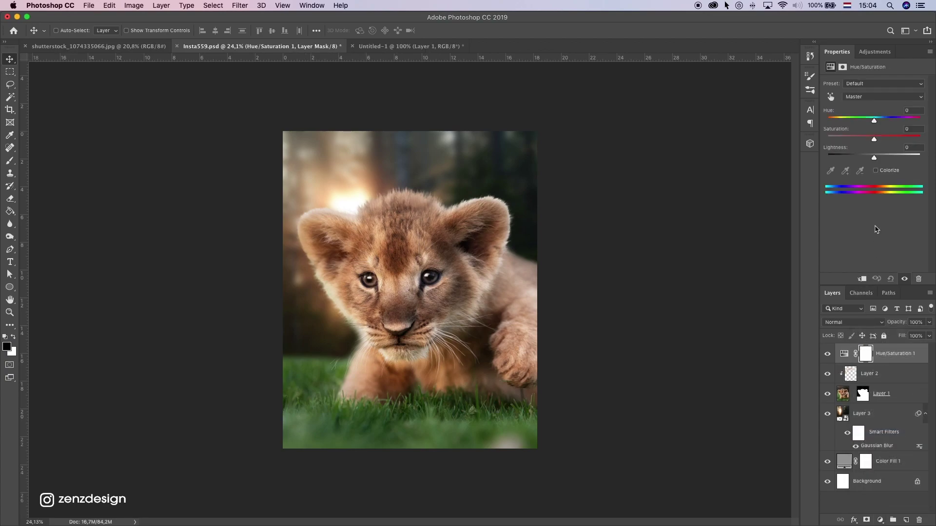
left_click(861, 279)
left_click_drag(866, 140, 854, 137)
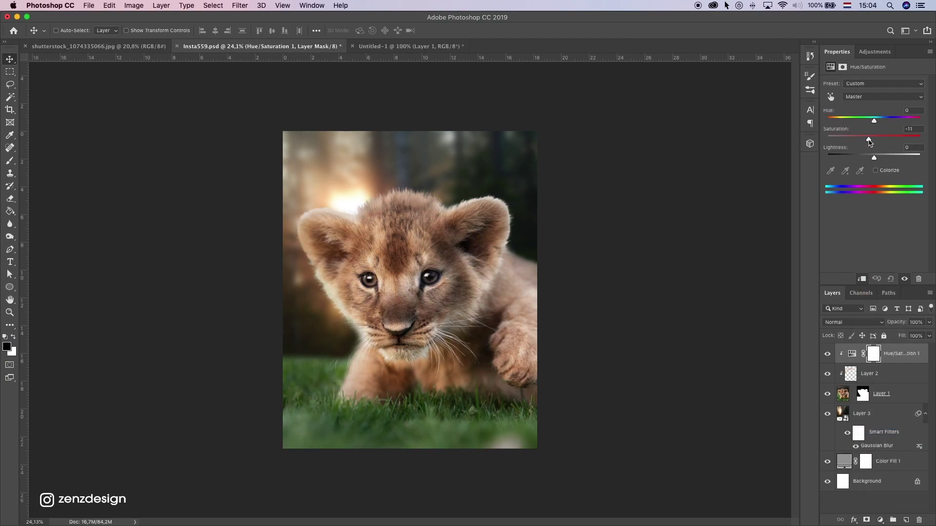
Step: Reduce the saturation of the Greens range to -24 in the Hue/Saturation adjustment
left_click(872, 97)
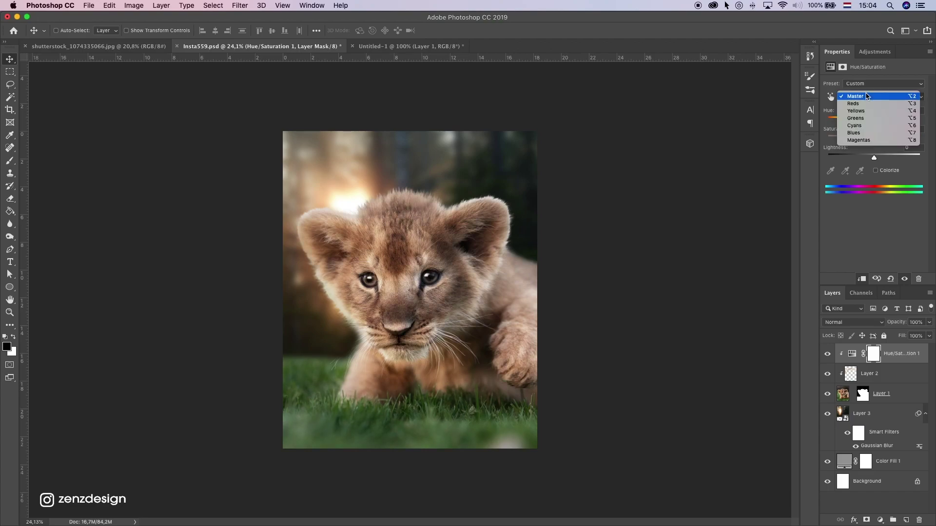
left_click(872, 118)
left_click_drag(874, 140, 853, 142)
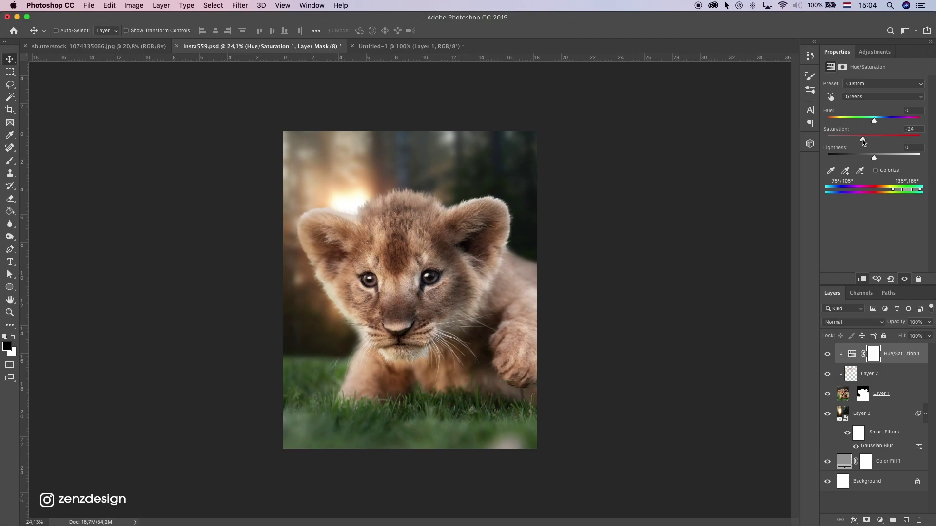
Step: Set the Hue/Saturation adjustment's Master range to a saturation of -17 and a hue of -3
left_click(865, 96)
left_click(864, 73)
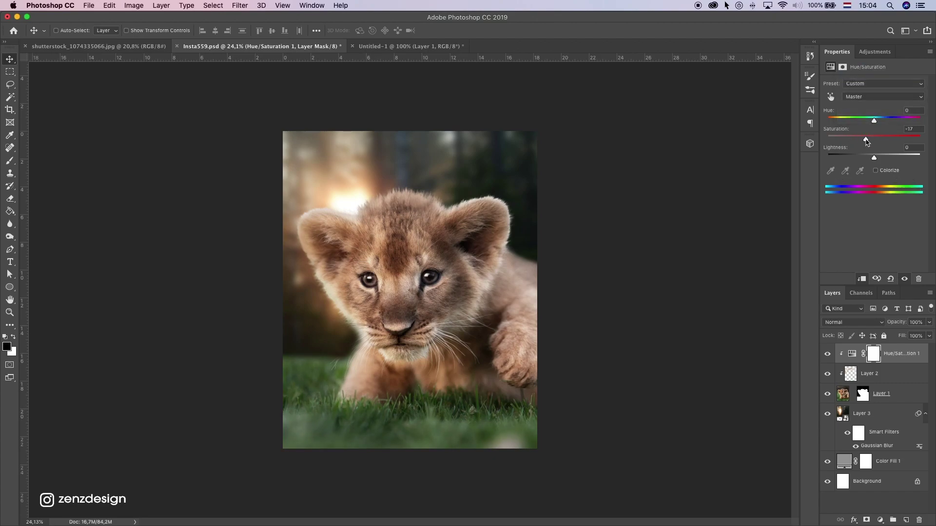
left_click_drag(877, 123, 875, 119)
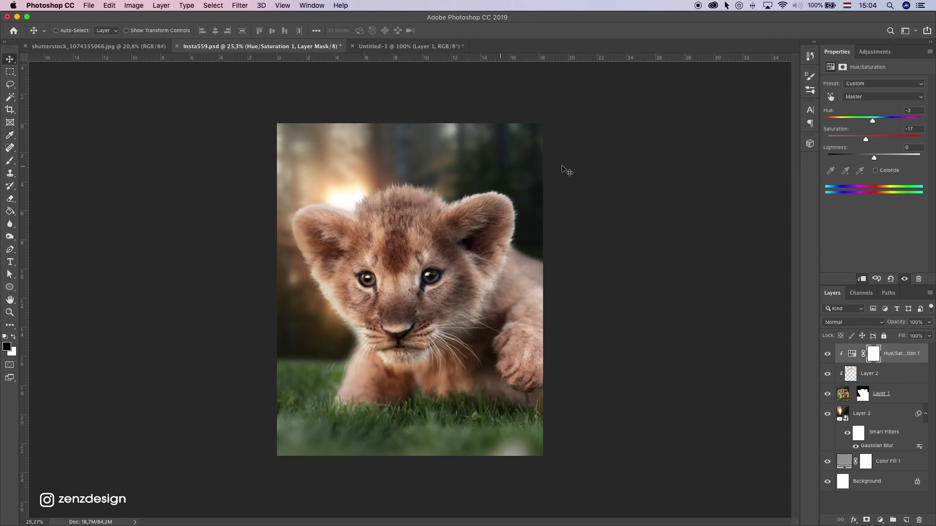
Step: Compare the cub's fur edges with Layer 2's painted colours hidden and shown
mouse_move(459, 153)
left_mouse_down()
mouse_move(511, 139)
mouse_move(436, 152)
mouse_move(469, 149)
left_mouse_up()
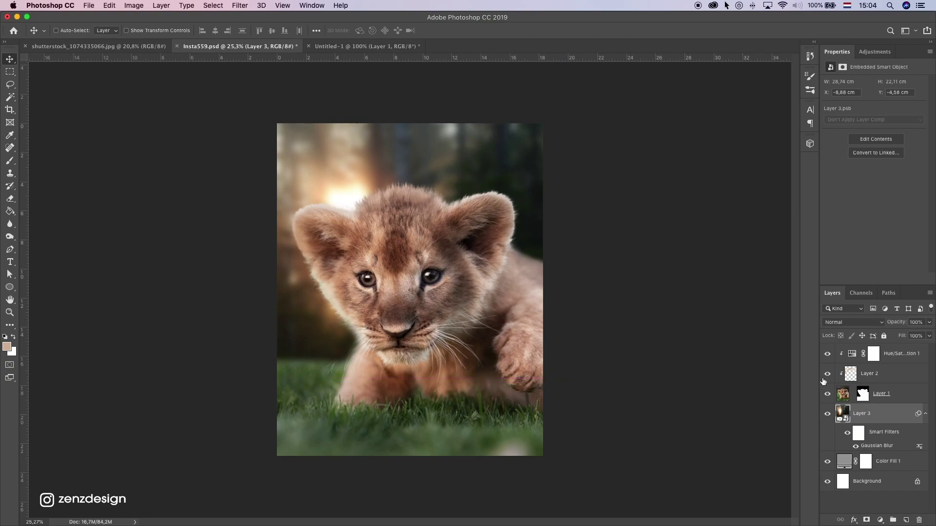
left_click(827, 374)
left_click(827, 374)
left_click(877, 380)
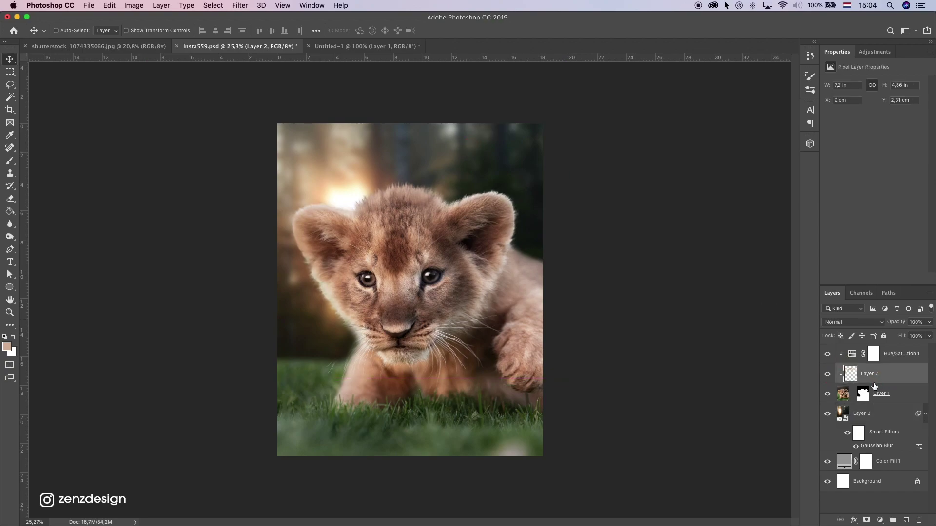
left_click(866, 399)
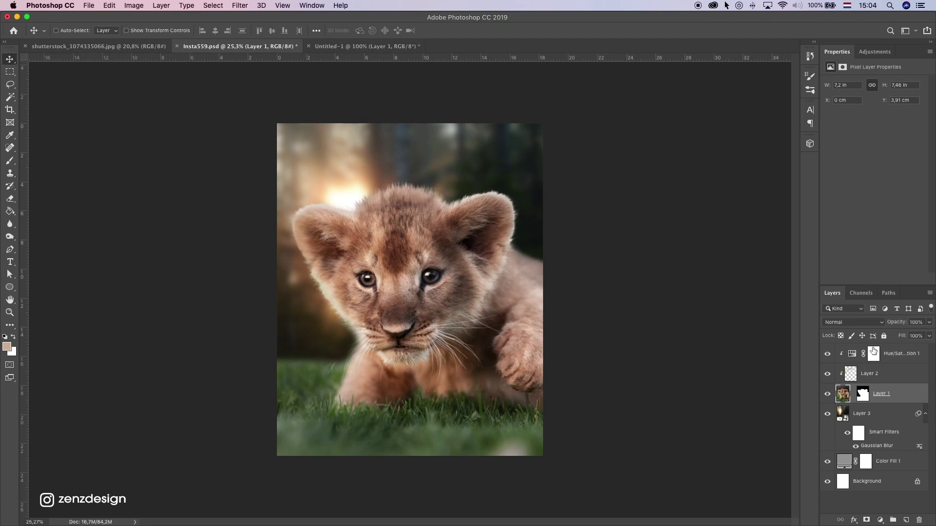
Step: Lower the master saturation of the Hue/Saturation 1 adjustment to -29
key("alt+]")
key("alt+]")
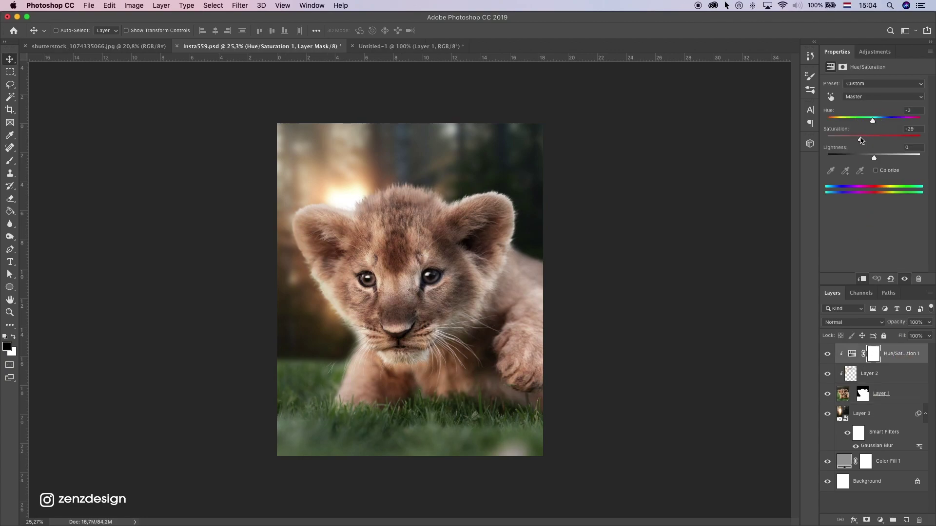
scroll(422, 273, "down", 5)
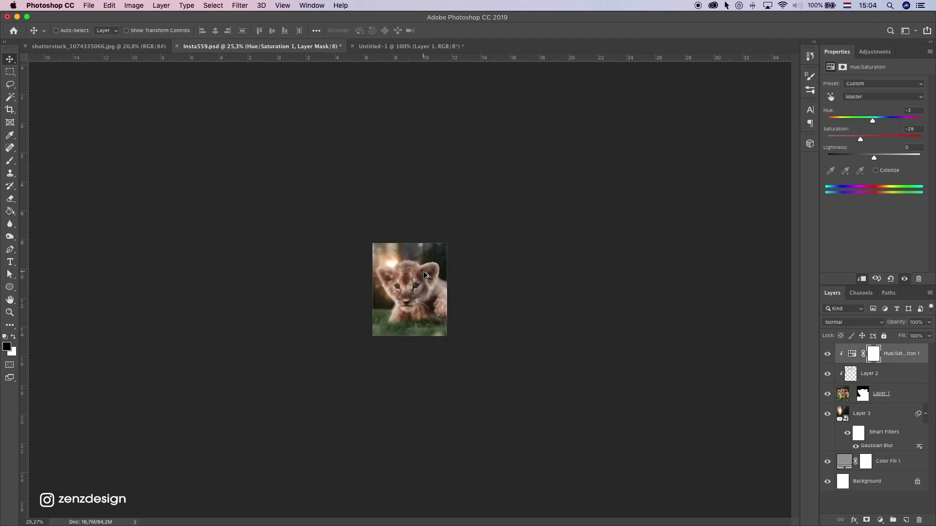
scroll(421, 274, "up", 6)
scroll(444, 285, "down", 4)
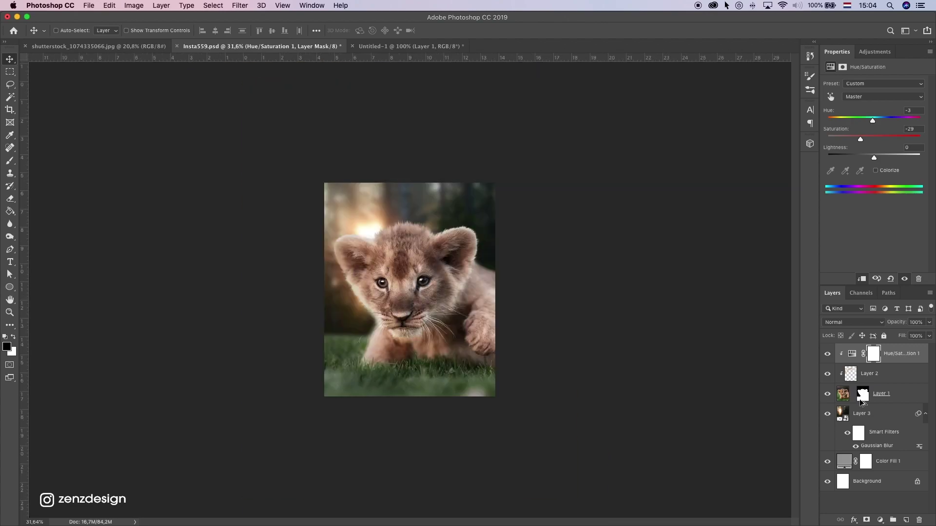
Step: Add a new layer above the Hue/Saturation 1 adjustment and clip it to the layers below
left_click(879, 394)
scroll(467, 351, "up", 1)
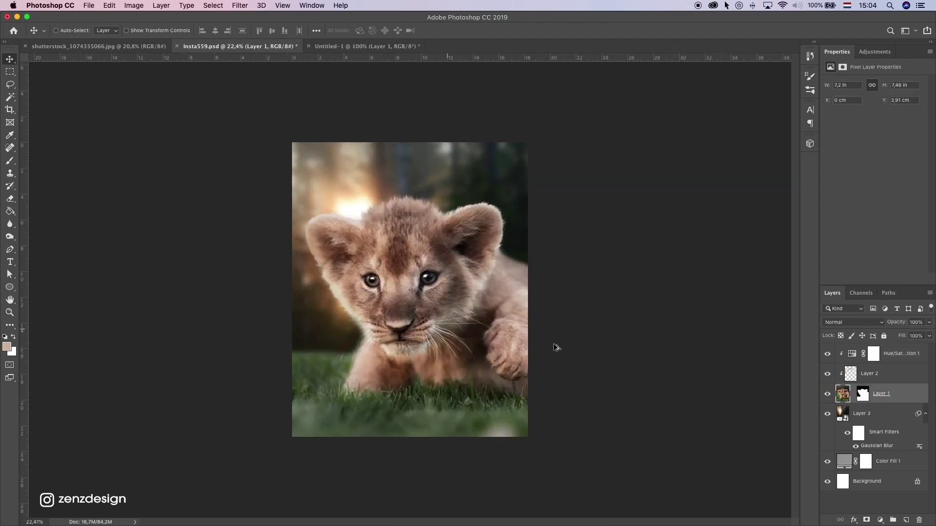
left_click(893, 357)
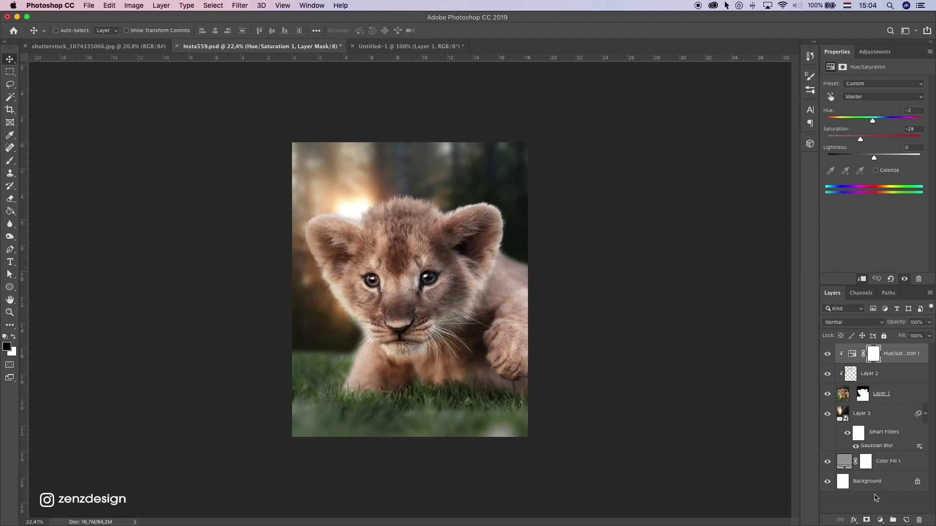
left_click(880, 520)
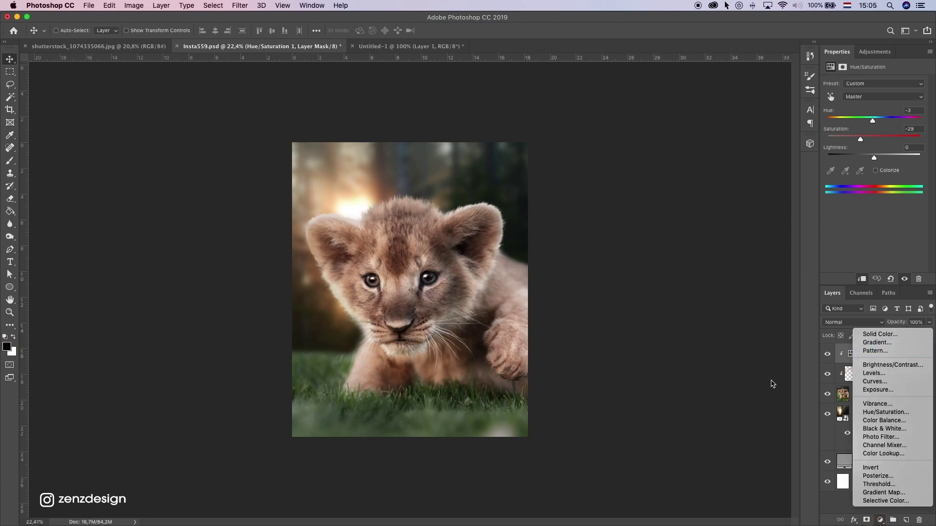
left_click(761, 378)
left_click(903, 521)
right_click(860, 350)
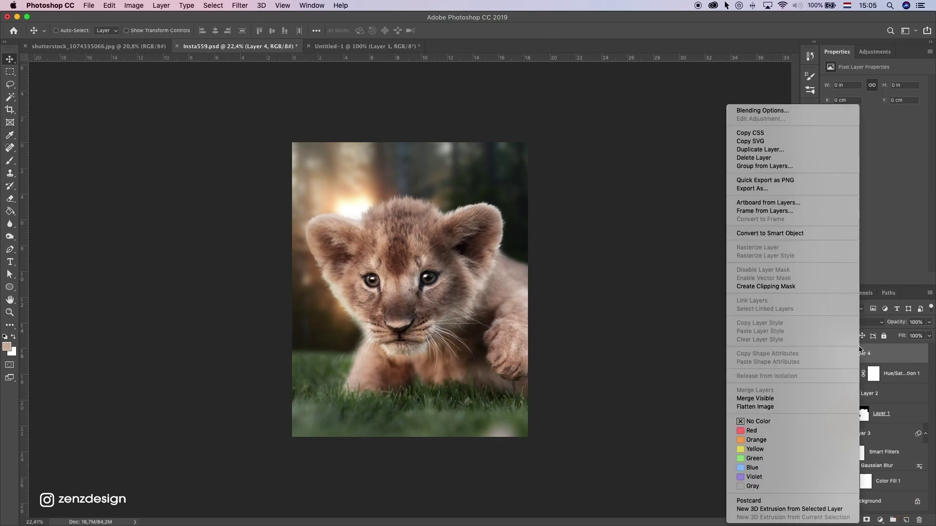
left_click(792, 287)
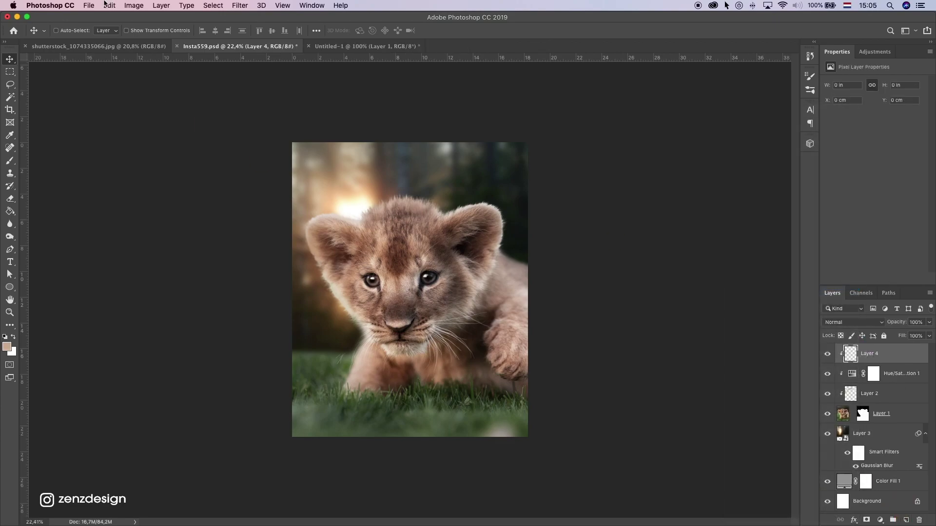
Step: Fill Layer 4 with 50% Gray and set its blend mode to Overlay
left_click(109, 5)
left_click(168, 165)
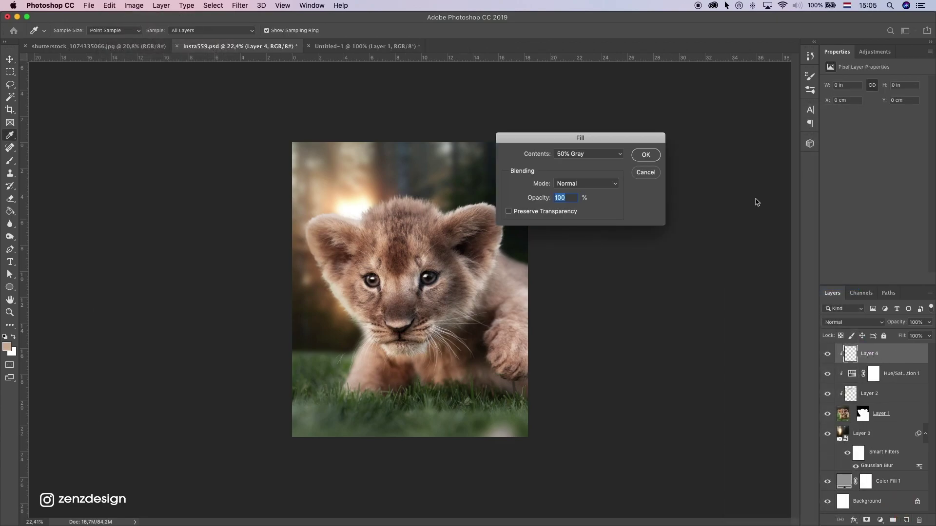
left_click(645, 154)
key("v")
left_click(853, 322)
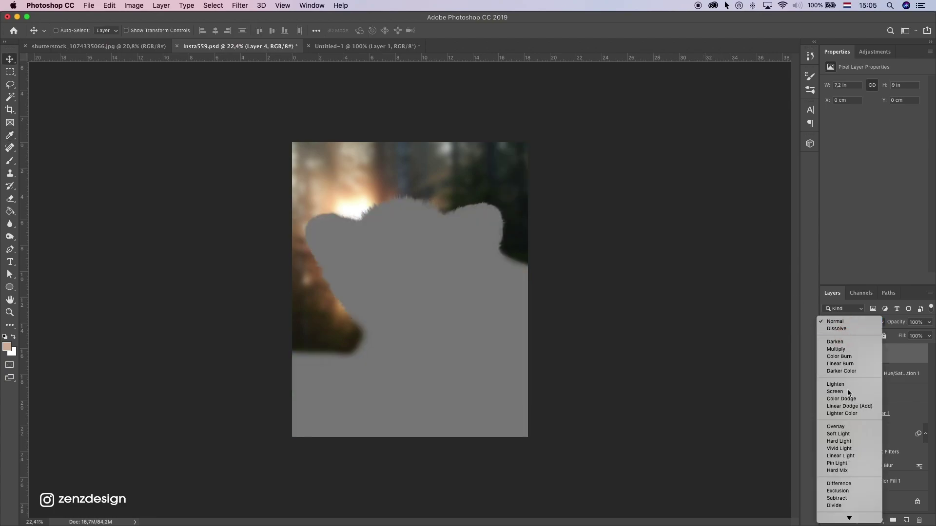
left_click(835, 426)
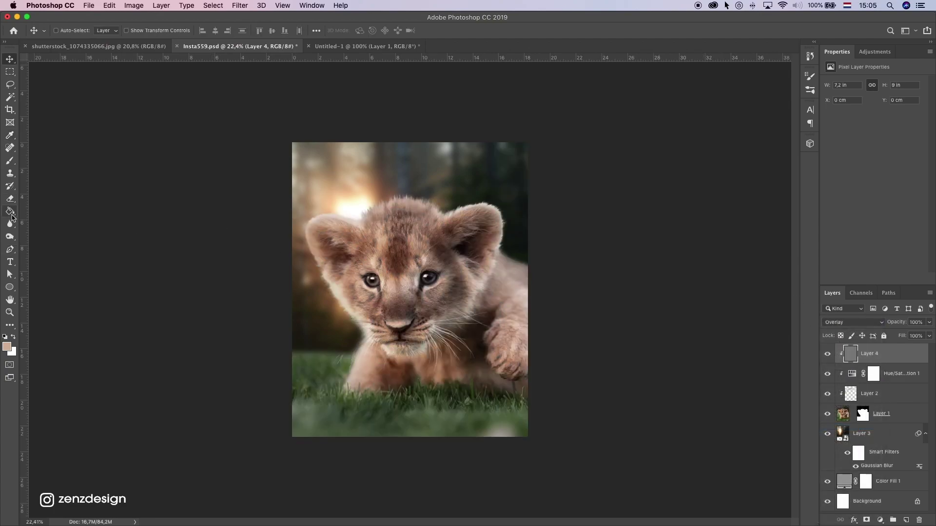
Step: Darken the lower grass and the cub's shaded side on Layer 4 with the Burn tool, range Shadows at 24% exposure
left_click_drag(9, 223, 63, 223)
left_click_drag(10, 236, 47, 238)
left_click(47, 238)
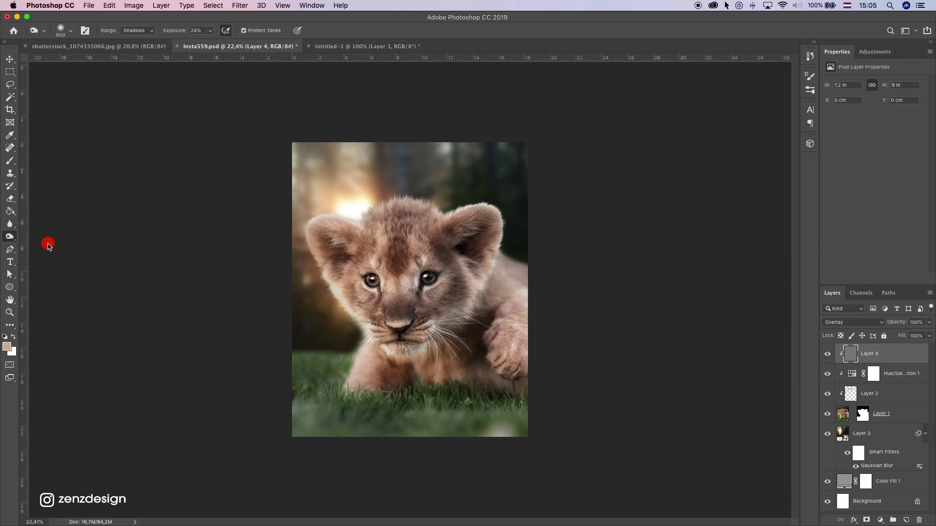
left_click(356, 207)
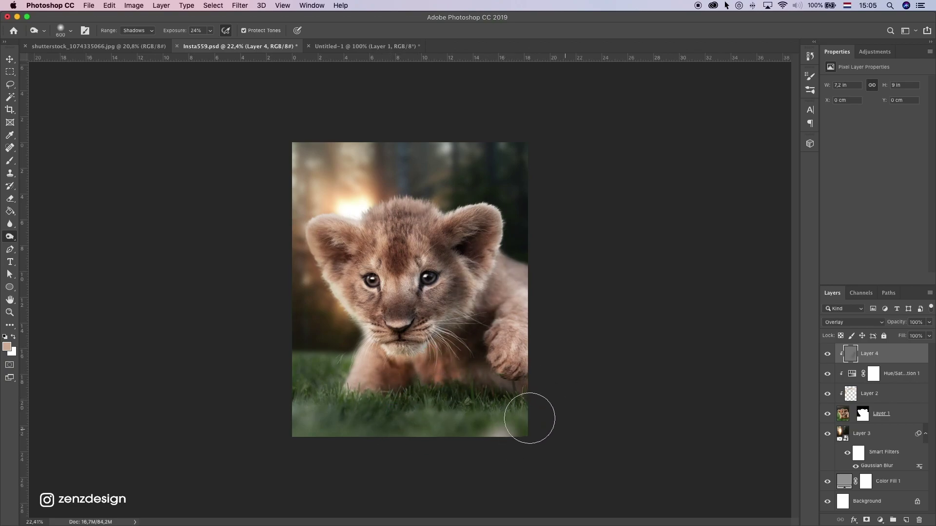
left_click(565, 433)
left_click_drag(565, 432, 394, 388)
key("super+z")
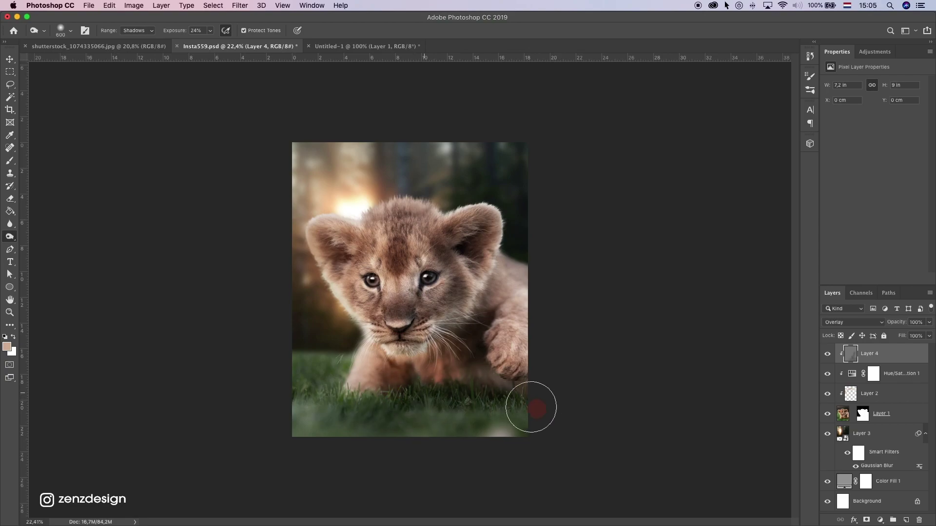
left_click(564, 408)
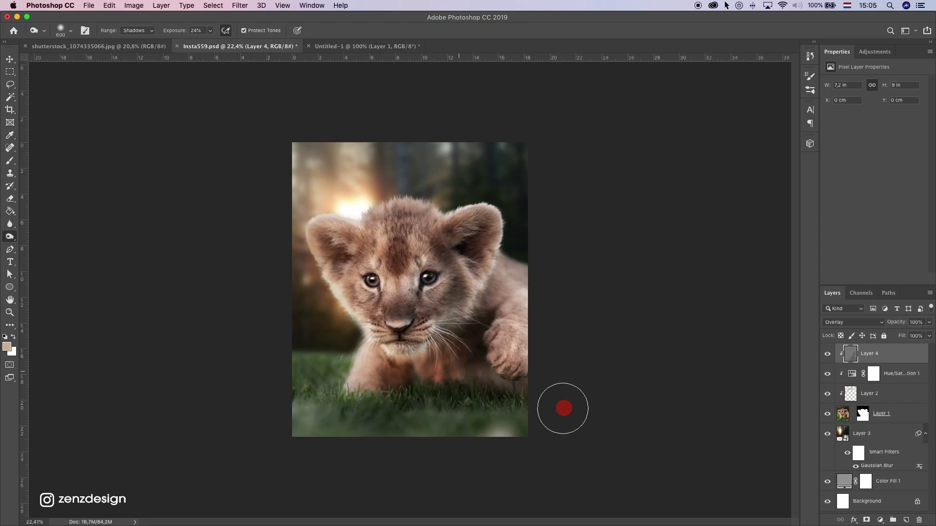
Step: Set the Burn tool to the Highlights range at 50% exposure and undo the latest burn strokes
left_click(143, 31)
left_click(137, 48)
left_click(211, 32)
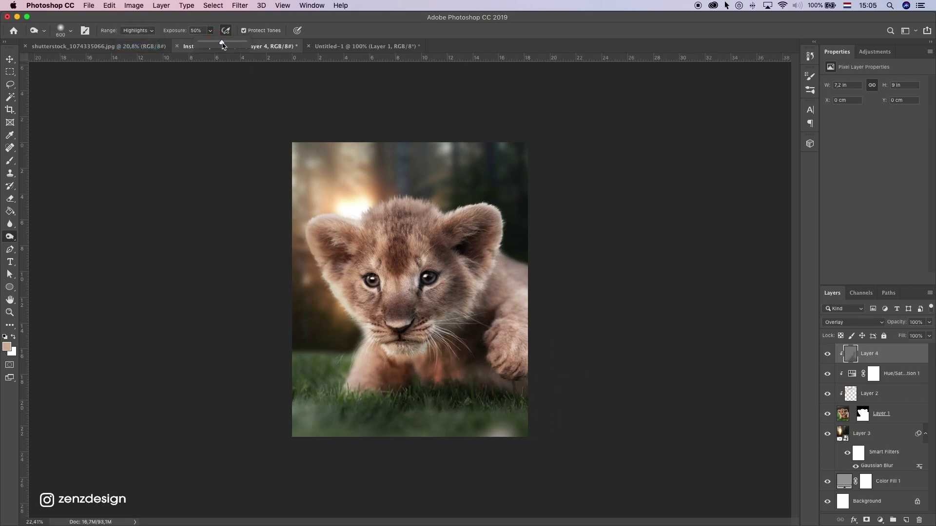
left_click(225, 13)
key("super+z")
key("super+z")
key("super+z")
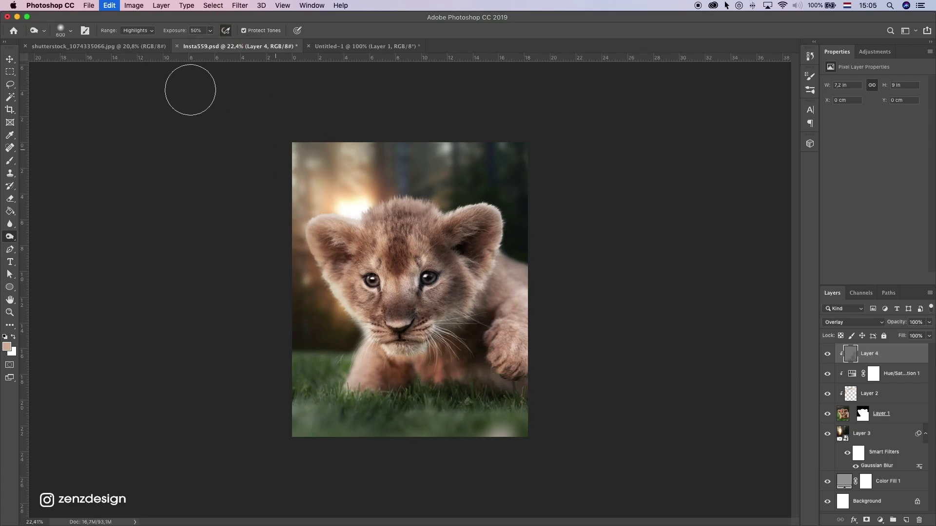
left_click(138, 31)
left_click(137, 31)
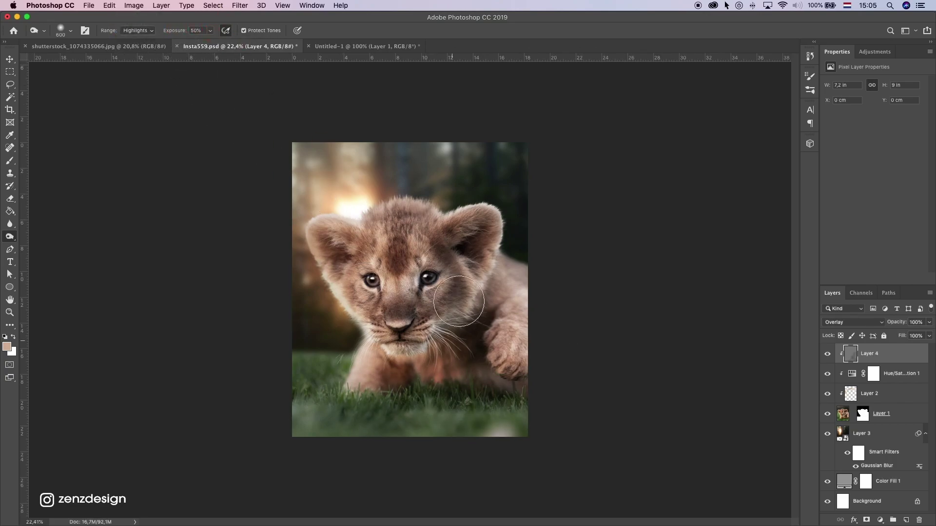
Step: Burn the cub's shaded flank, paw, cheek, forehead and the grass below with a 400 px brush
key("bracketleft")
key("bracketleft")
key("bracketleft")
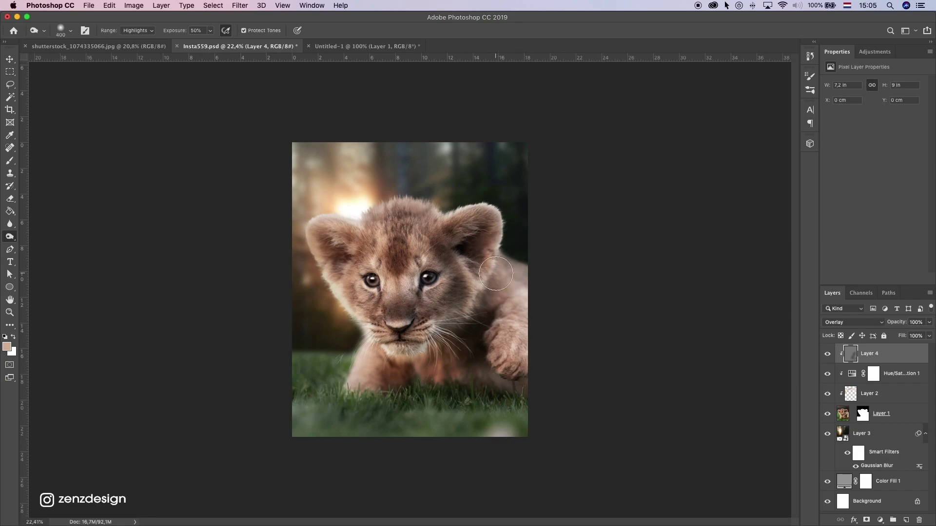
left_click(491, 274)
left_click(479, 323)
left_click(564, 340)
left_click_drag(557, 339, 480, 389)
mouse_move(566, 405)
left_mouse_down()
mouse_move(439, 394)
mouse_move(467, 407)
mouse_move(450, 428)
left_mouse_up()
left_click_drag(592, 442, 587, 441)
left_click(470, 351)
left_click(463, 276)
left_click(461, 266)
left_click(475, 305)
mouse_move(482, 299)
left_mouse_down()
mouse_move(487, 211)
mouse_move(427, 215)
mouse_move(417, 246)
mouse_move(417, 218)
left_mouse_up()
left_click(407, 259)
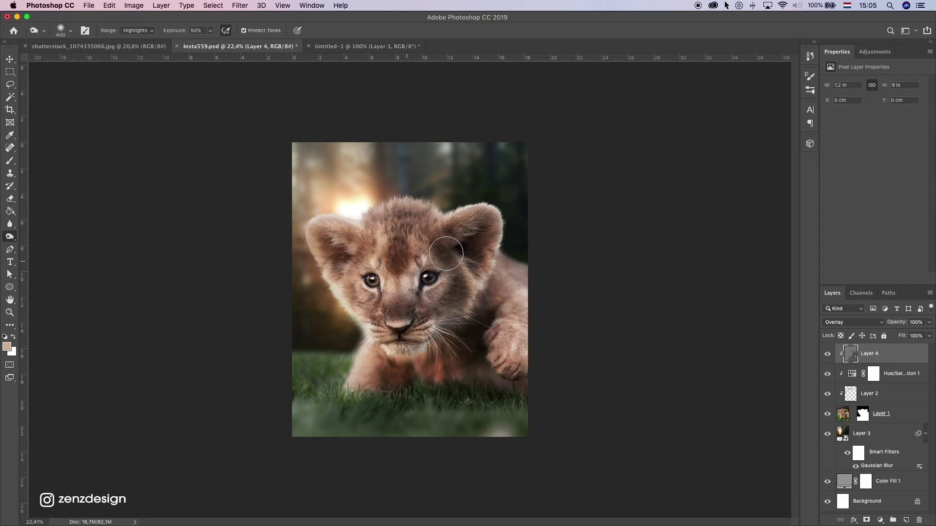
left_click(457, 358)
Step: Compare the image with Layer 4's burned shading hidden and shown
left_click(827, 354)
left_click(827, 354)
left_click(828, 353)
left_click(828, 354)
left_click(827, 353)
left_click(828, 354)
Step: Burn the cub's body, face and foreground grass using the Midtones range at 18% exposure, and compare Layer 4 hidden and shown
left_click(147, 31)
left_click(146, 21)
left_click(210, 30)
left_click(274, 84)
left_click(366, 428)
left_click(615, 405)
mouse_move(508, 319)
left_mouse_down()
mouse_move(530, 382)
mouse_move(519, 324)
mouse_move(488, 272)
mouse_move(530, 287)
left_mouse_up()
left_click_drag(449, 250, 491, 302)
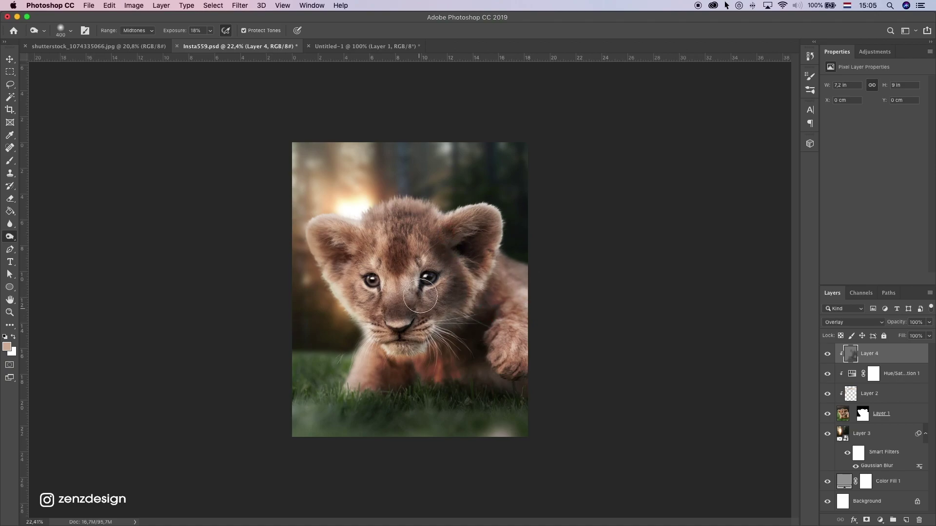
left_click_drag(389, 279, 424, 213)
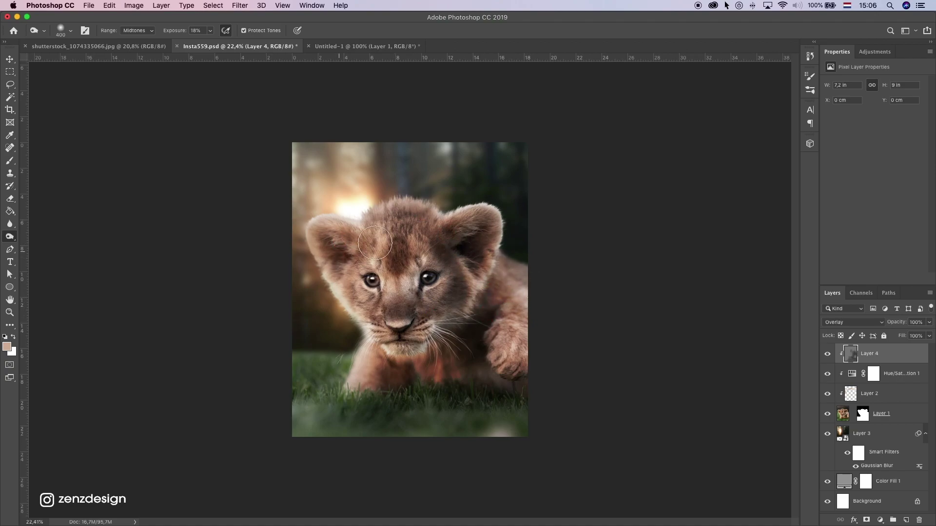
mouse_move(371, 244)
left_mouse_down()
mouse_move(346, 271)
mouse_move(341, 305)
left_mouse_up()
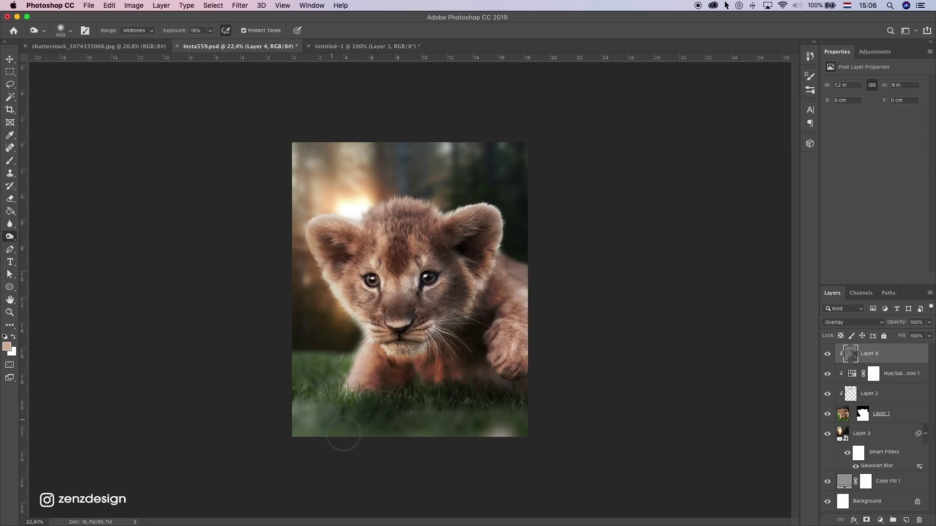
left_click_drag(365, 437, 587, 441)
left_click_drag(521, 434, 631, 397)
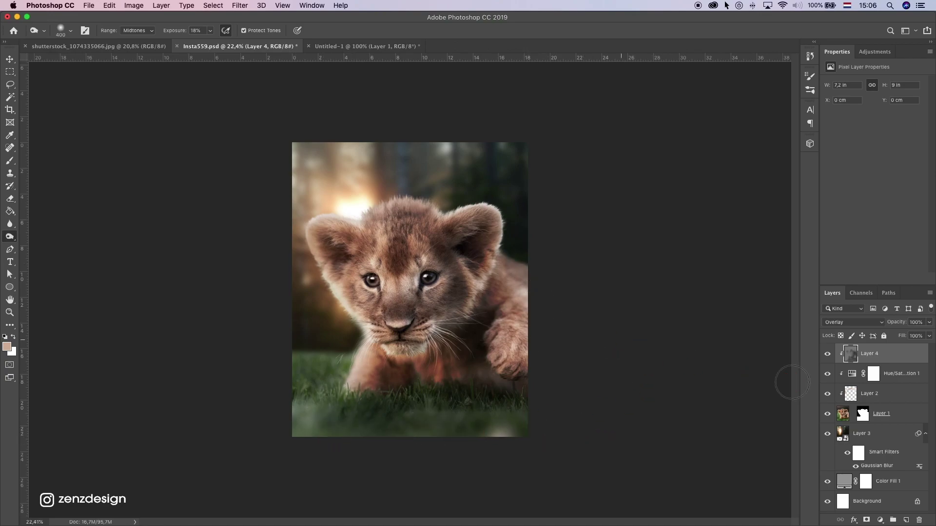
left_click(826, 355)
left_click(825, 355)
left_click(823, 357)
Step: Burn the foreground grass with a 600 px brush, using the Shadows range at 12% exposure
left_click(129, 34)
left_click(137, 22)
left_click(209, 31)
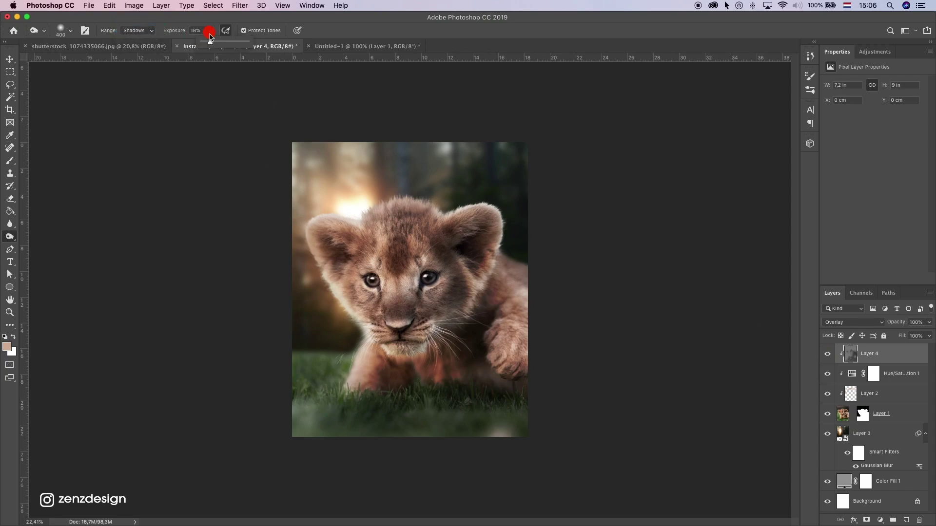
left_click(235, 24)
key("]")
key("]")
left_click(410, 409)
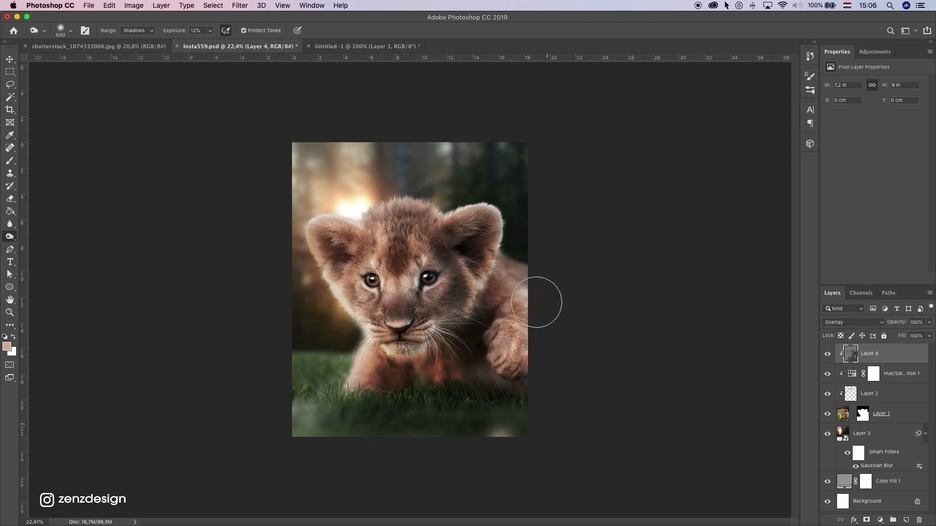
Step: Deepen the shadows on the cub's face and shaded side with a 250 px Burn brush, and check Layer 4's effect
key("bracketleft")
key("bracketleft")
key("bracketleft")
key("bracketleft")
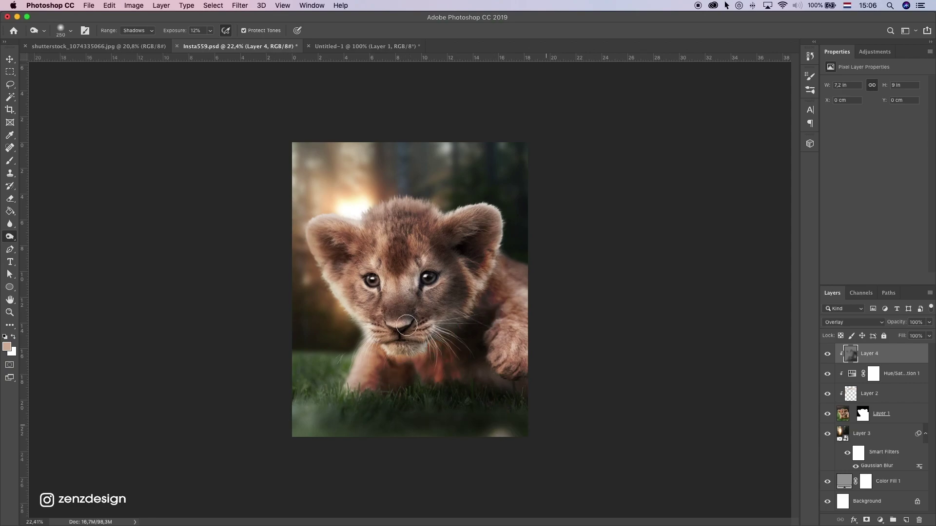
left_click(483, 307)
left_click(592, 320)
left_click(827, 354)
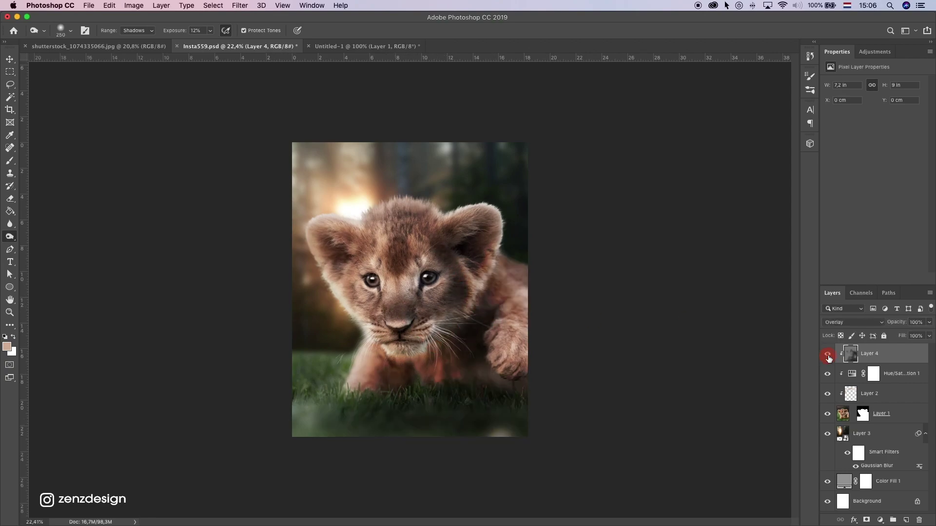
Step: Lower Layer 4's opacity to 41% and compare the image with the layer hidden and shown
left_click(929, 323)
left_click_drag(911, 335, 904, 335)
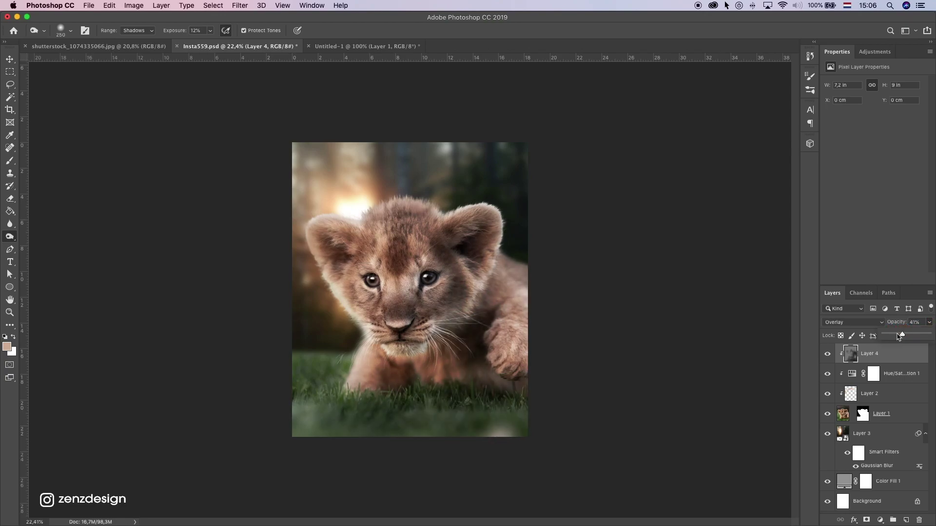
left_click(827, 354)
left_click(828, 354)
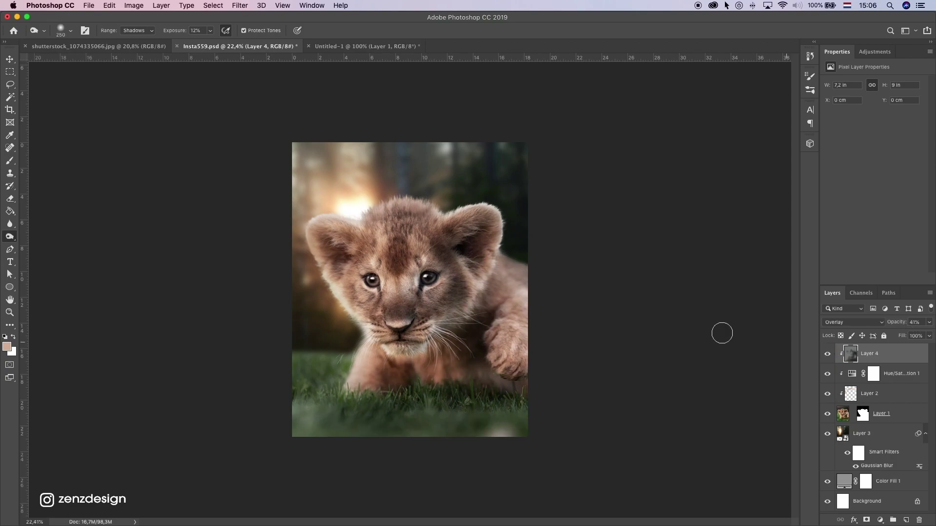
left_click(827, 354)
Step: Brighten the fur on the cub's sun-facing head and cheek with a 200 px Dodge brush, range Midtones at 51% exposure
right_click(9, 238)
left_click(36, 234)
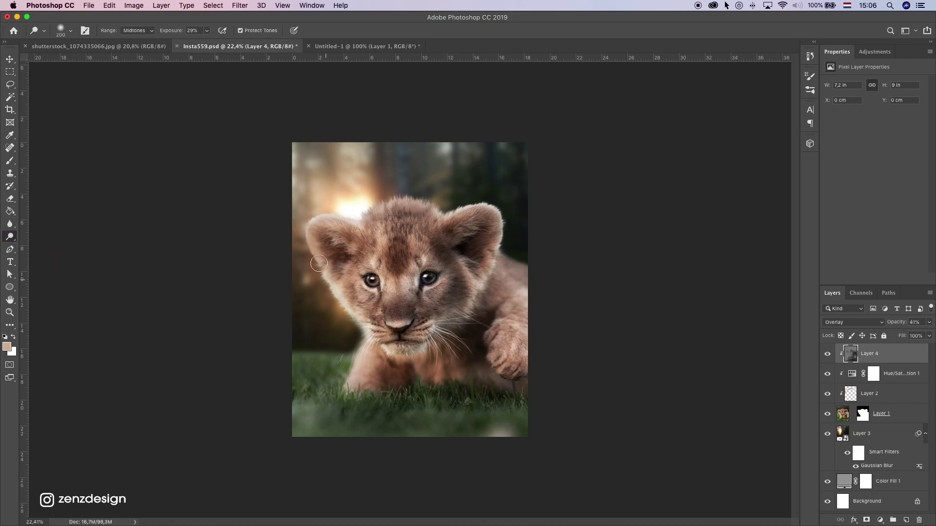
left_click(207, 33)
left_click(230, 23)
left_click_drag(364, 211, 416, 196)
mouse_move(363, 218)
left_mouse_down()
mouse_move(339, 210)
mouse_move(383, 217)
mouse_move(424, 204)
left_mouse_up()
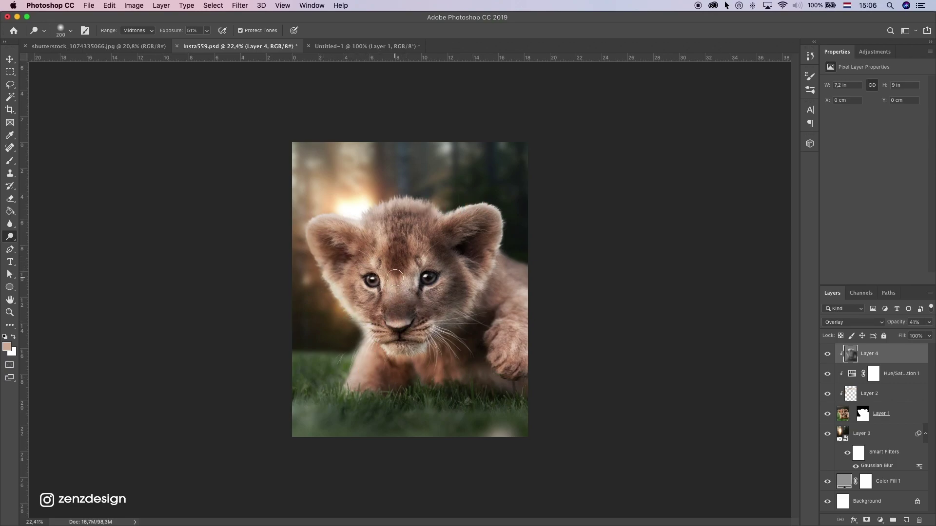
left_click_drag(372, 237, 391, 205)
left_click_drag(341, 336, 378, 277)
Step: Dodge the cub's eyes with a 70 px brush to brighten them
key("bracketleft")
key("bracketleft")
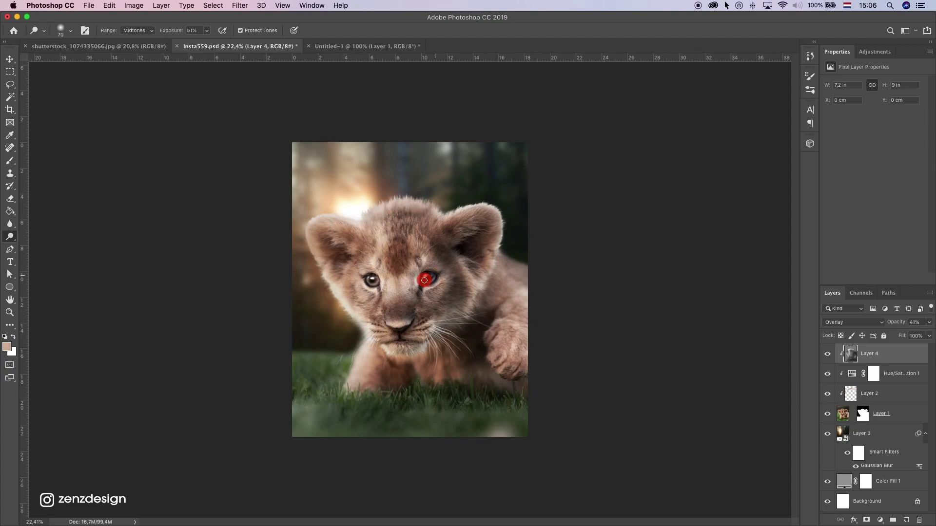
left_click(424, 280)
left_click_drag(432, 279, 429, 278)
Step: Compare the cub's highlights and shadows with Layer 4 hidden and shown
left_click(828, 354)
left_click(828, 354)
left_click(828, 354)
left_click(827, 355)
left_click(824, 354)
left_click(824, 355)
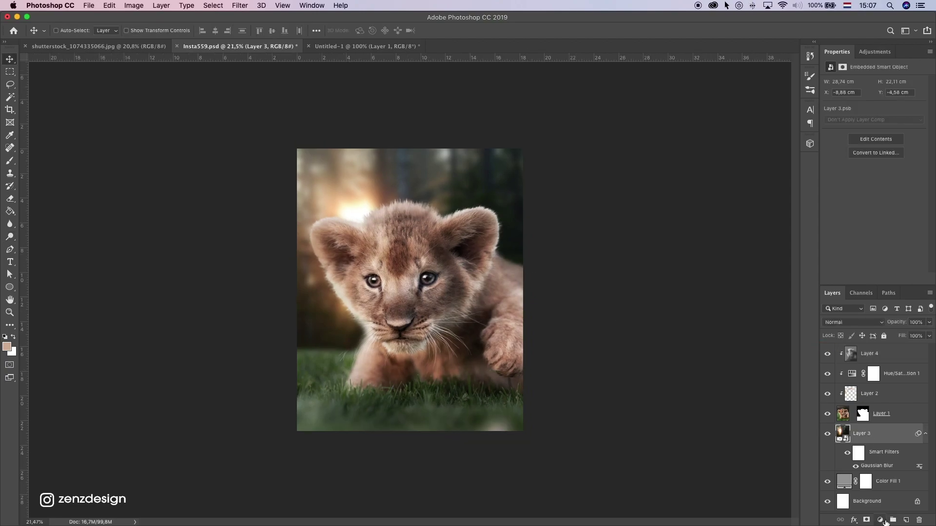
Step: Add a Hue/Saturation adjustment clipped to the forest background on Layer 3 and set its saturation to -17
left_click(885, 521)
left_click(904, 412)
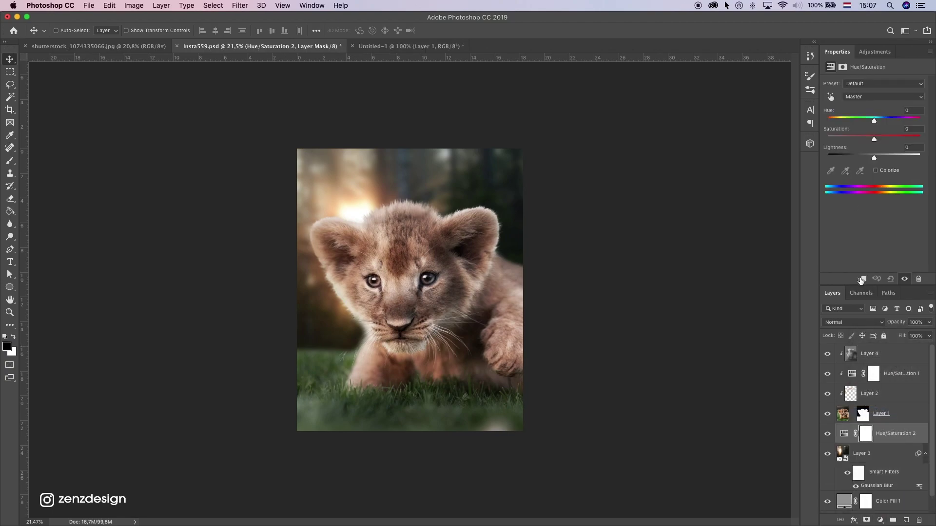
left_click(861, 279)
left_click_drag(874, 139, 849, 139)
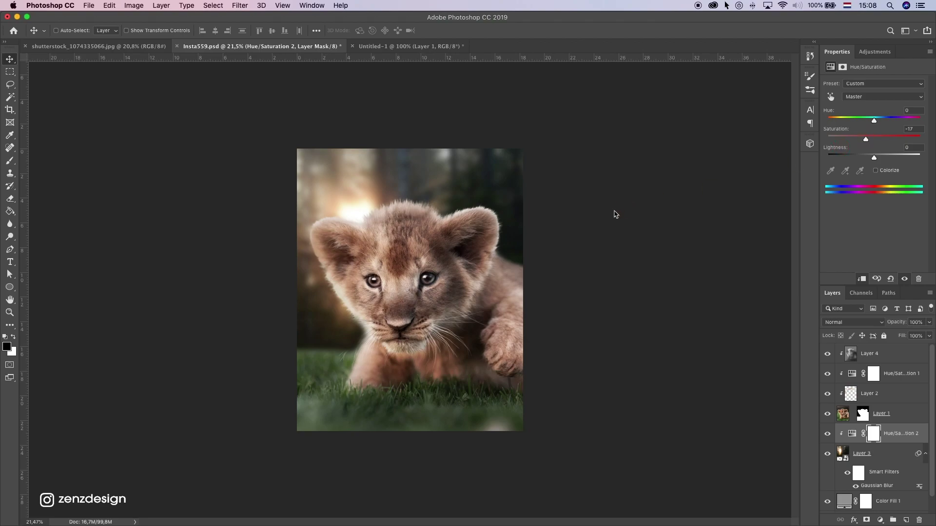
Step: Add a new empty layer above Layer 4 at the top of the layer stack
left_click(874, 356)
left_click(906, 520)
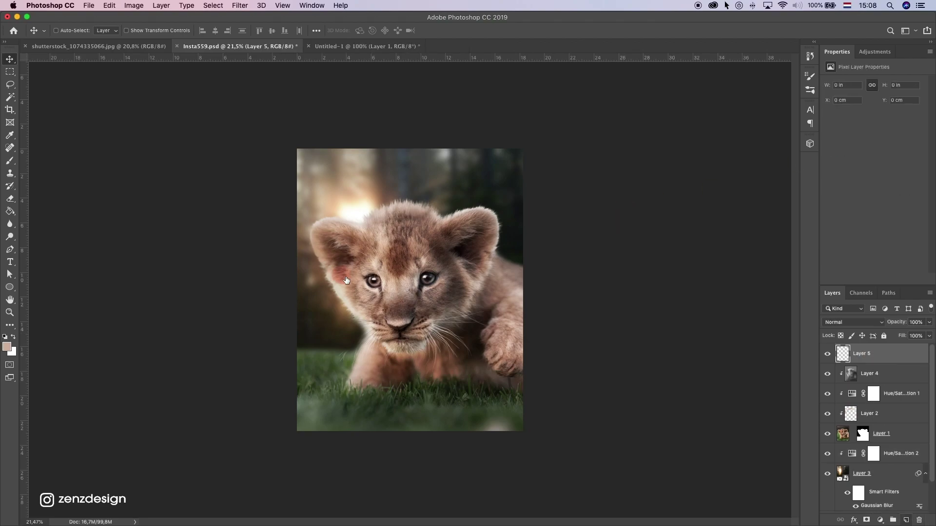
scroll(385, 375, "up", 15)
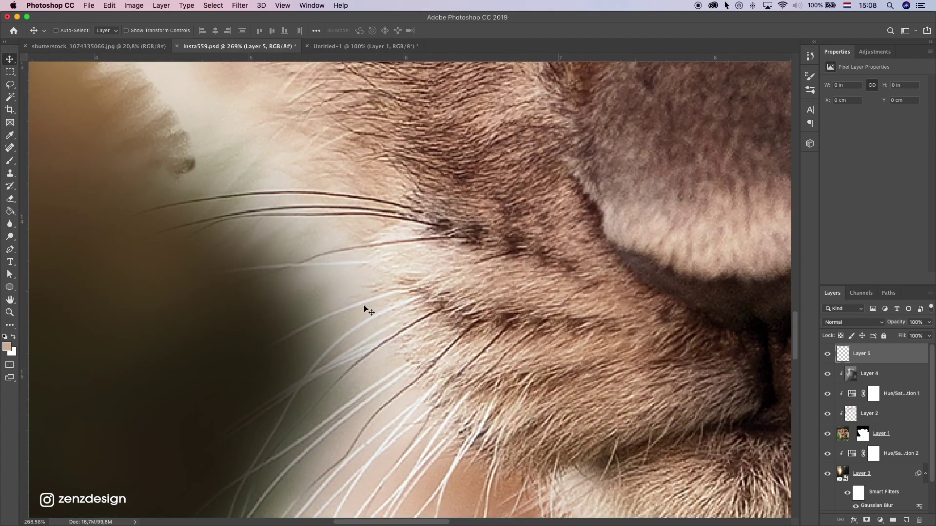
Step: Set the Pen tool to Shape mode with no fill and a white 2 px stroke
scroll(360, 315, "down", 15)
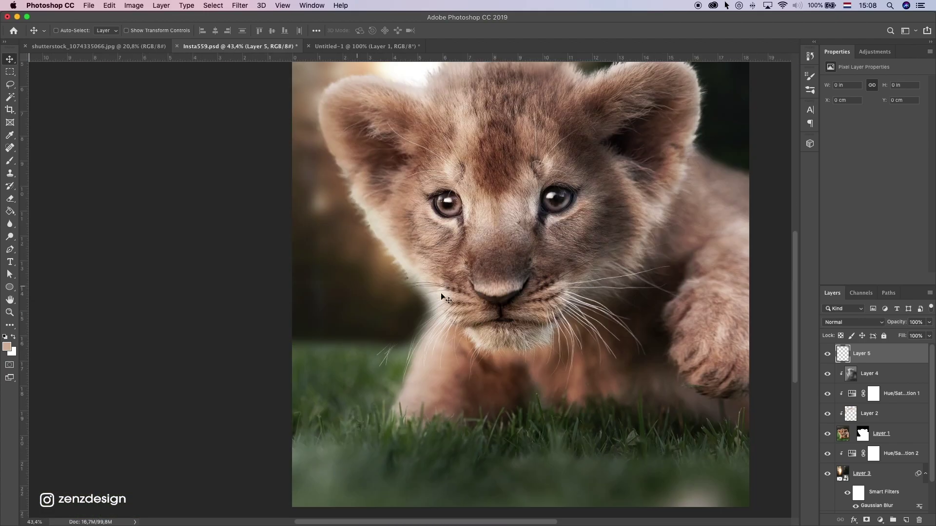
key("b")
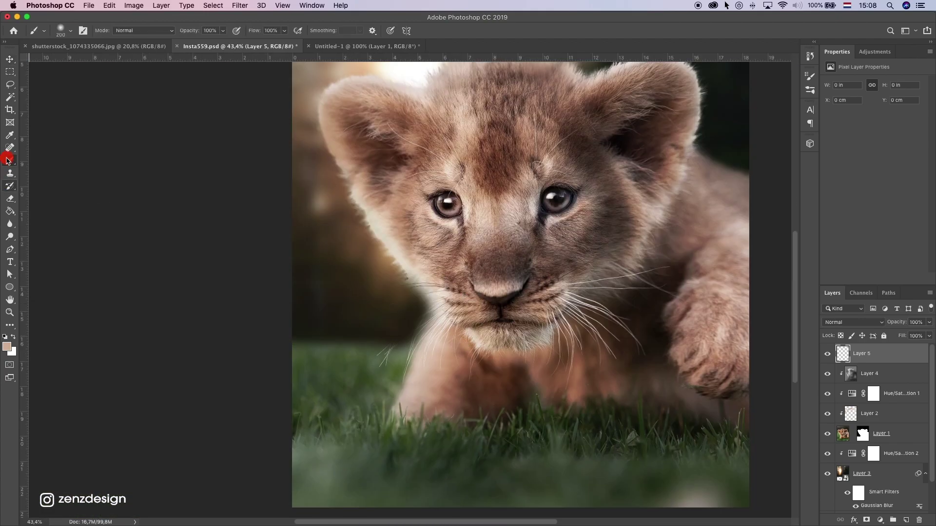
left_click(10, 249)
left_click(77, 30)
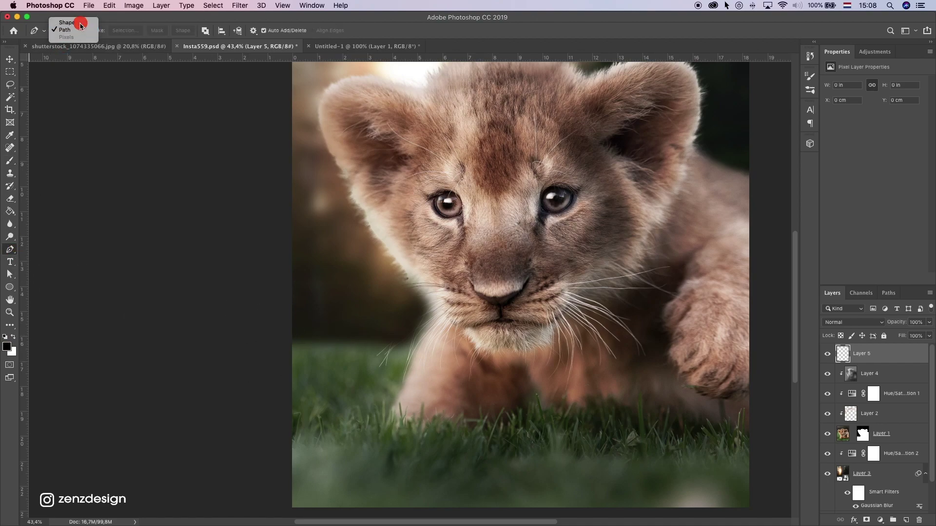
left_click(66, 23)
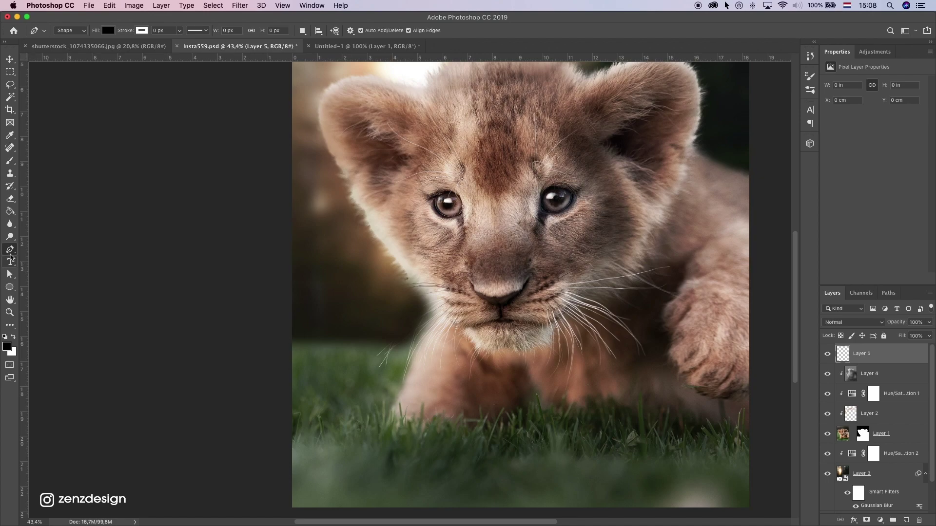
right_click(10, 253)
left_click(38, 251)
left_click(79, 30)
left_click(104, 19)
left_click(108, 30)
left_click(66, 50)
Step: Draw a curved whisker about 278 by 288 px from the cub's muzzle down toward the grass and place it in a new group
scroll(437, 310, "up", 3)
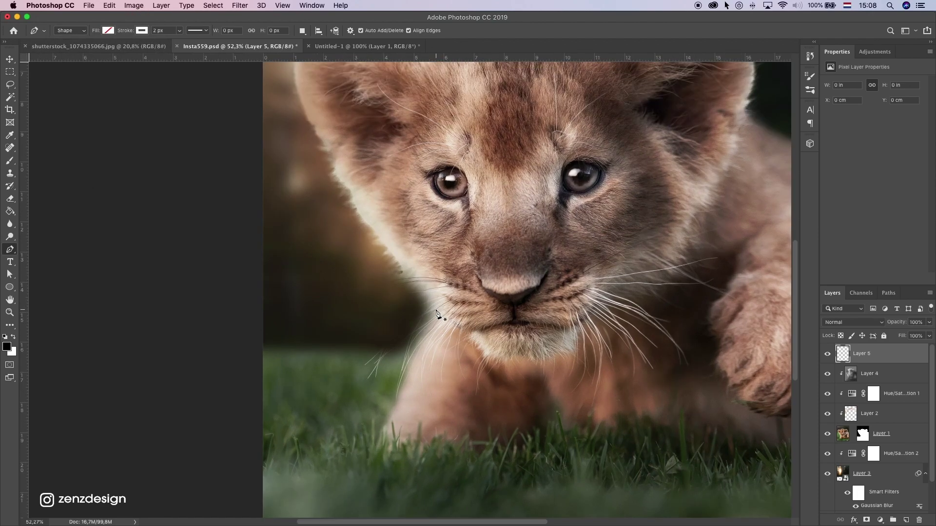
left_click(447, 298)
left_click_drag(368, 381, 353, 438)
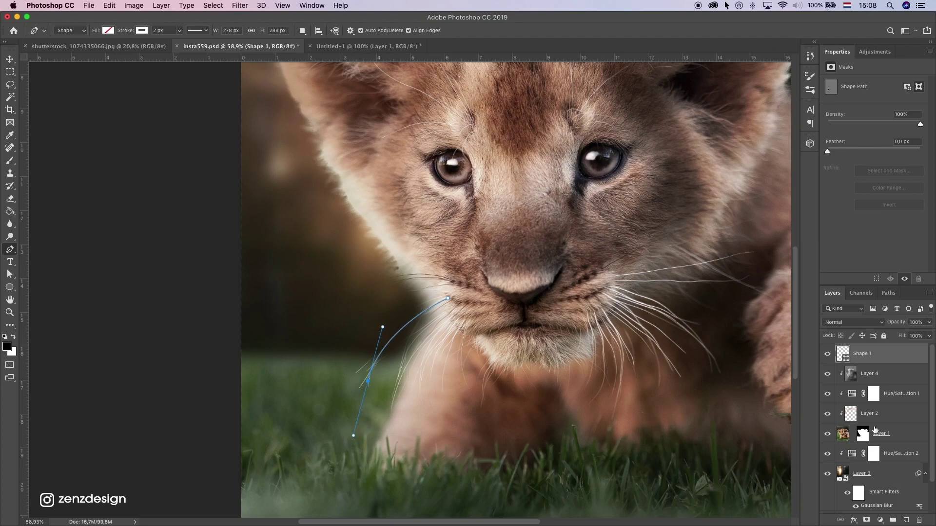
left_click(893, 520)
mouse_move(867, 371)
left_mouse_down()
mouse_move(875, 374)
mouse_move(875, 355)
left_mouse_up()
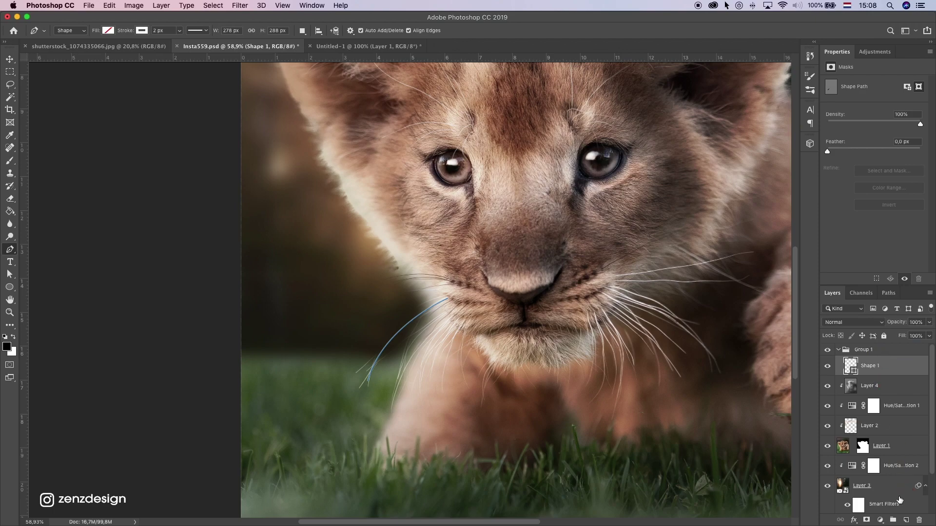
Step: Draw two more curved white whiskers as separate shapes, one on each side of the first whisker
left_click(447, 294)
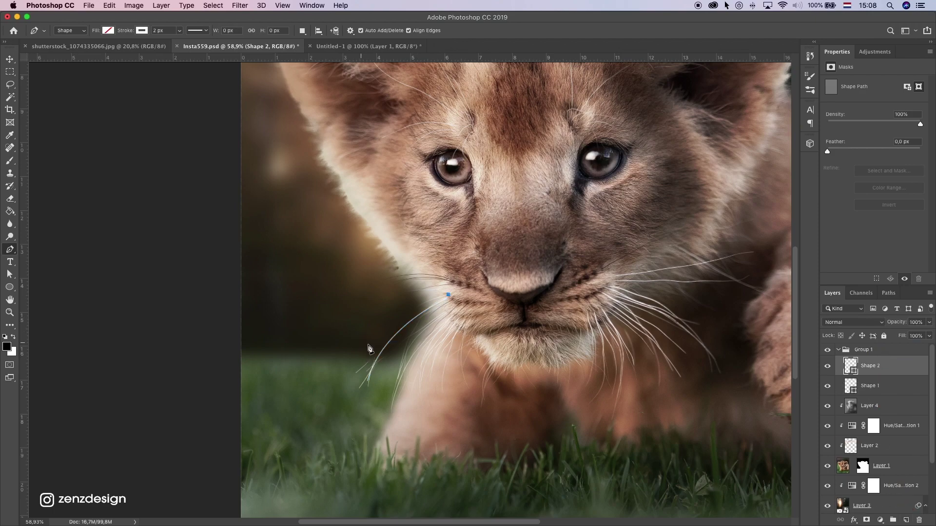
left_click_drag(366, 361, 348, 406)
left_click(899, 520)
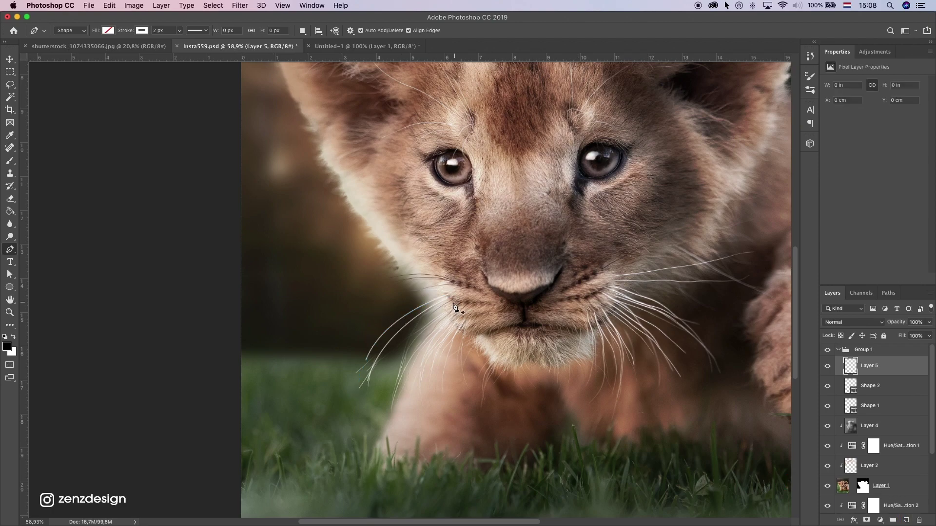
left_click(454, 303)
left_click_drag(392, 362, 380, 412)
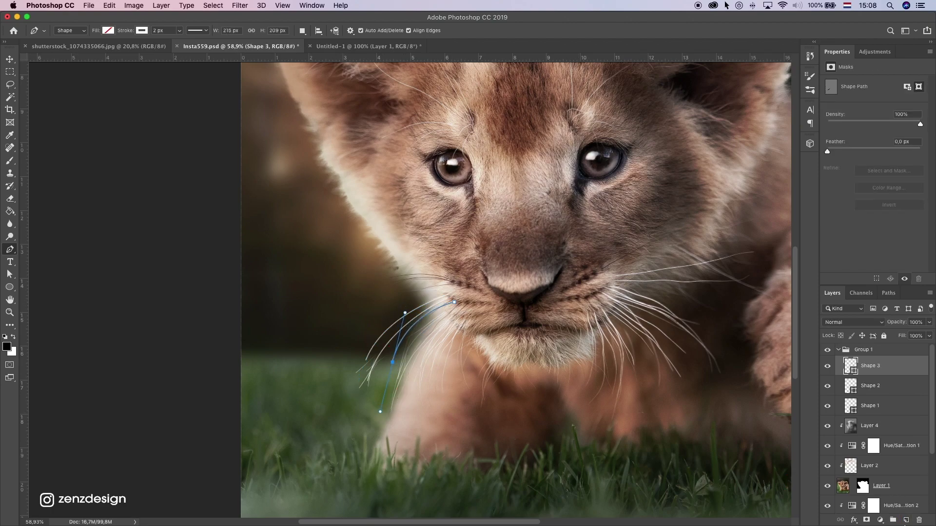
Step: Add two further white whiskers on their own layers, curving from the muzzle toward the dark background and the foreleg
left_click(906, 521)
left_click(422, 306)
mouse_move(355, 357)
left_mouse_down()
mouse_move(336, 397)
mouse_move(370, 398)
left_mouse_up()
left_click(905, 521)
left_click(452, 317)
Step: Draw two flatter white whiskers above the others across the dark background, undoing the misplaced curve
left_click(906, 520)
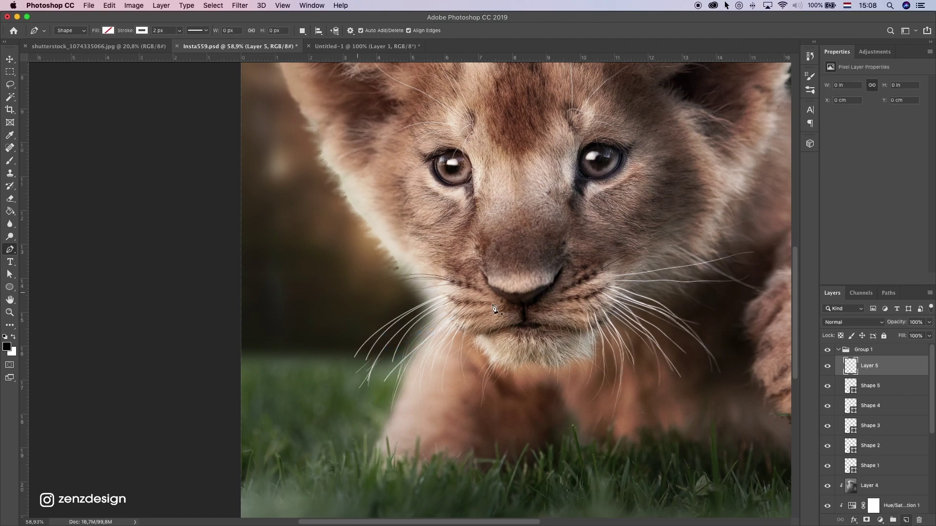
left_click(441, 287)
mouse_move(368, 291)
left_mouse_down()
mouse_move(322, 307)
mouse_move(346, 329)
left_mouse_up()
key("super+z")
key("super+z")
left_click(454, 291)
left_click(906, 521)
left_click(451, 294)
Step: Change the shape stroke to black and draw a dark whisker extending the upper ones over the background
key("super+shift+alt+n")
left_click(13, 337)
left_click(13, 337)
left_click(141, 31)
left_click(96, 81)
left_click(498, 355)
left_click(454, 282)
left_click_drag(345, 297, 263, 359)
key("Return")
Step: Draw a second black whisker just above the first and set the stroke width to 1 px
left_click(453, 277)
double_click(154, 30)
type("1")
key("Return")
key("v")
left_click(870, 386)
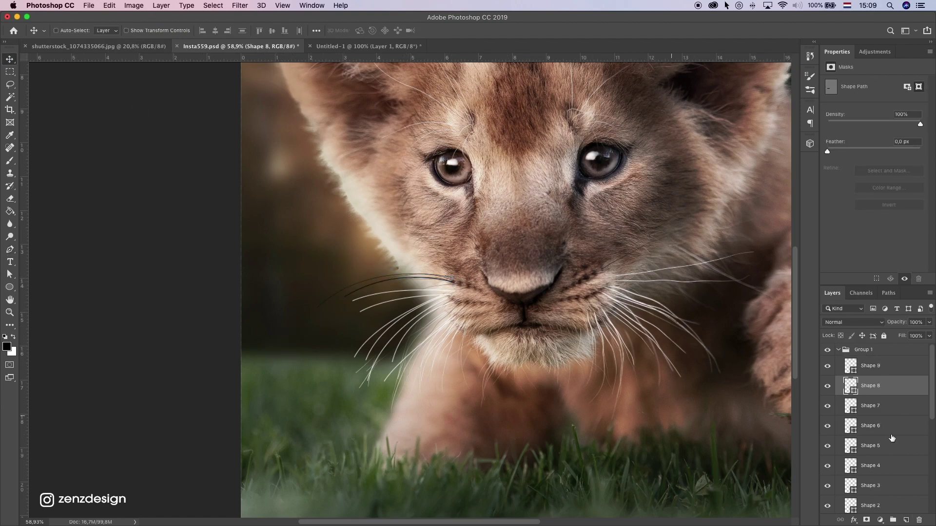
key("p")
key("v")
Step: Add a layer mask to Group 1 and paint black with a 200 px soft brush to fade the whisker tips
left_click(779, 397, "super")
scroll(894, 386, "up", 10)
left_click(838, 354)
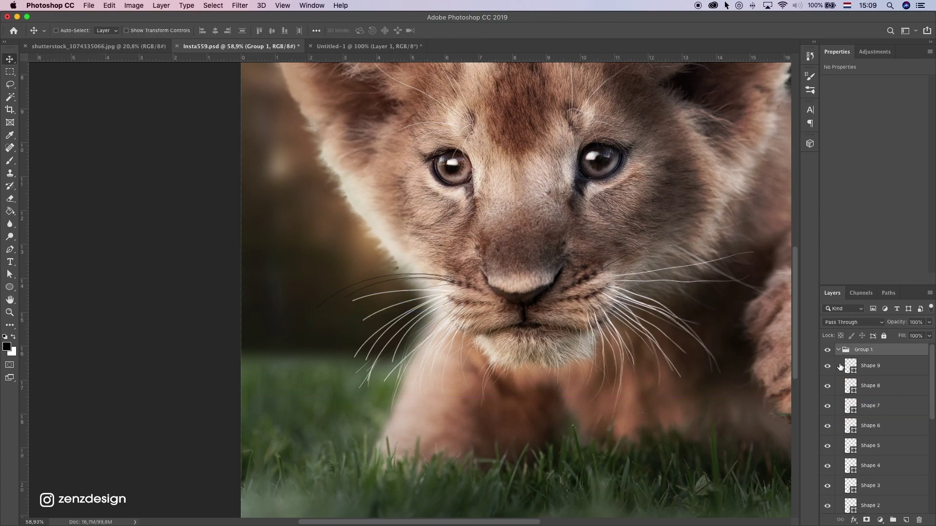
left_click(866, 521)
key("b")
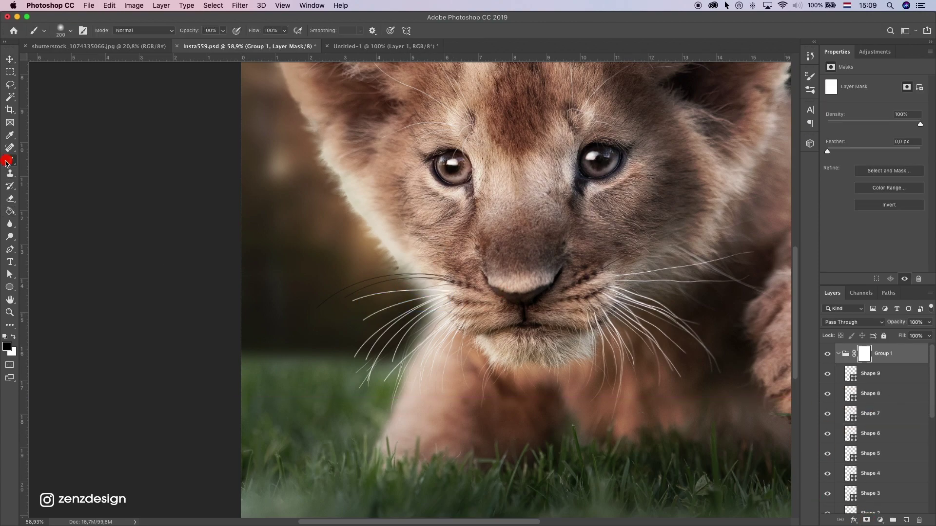
left_click(335, 310)
mouse_move(334, 311)
left_mouse_down()
mouse_move(349, 410)
mouse_move(340, 381)
mouse_move(397, 401)
mouse_move(373, 389)
mouse_move(400, 392)
mouse_move(322, 366)
mouse_move(341, 370)
left_mouse_up()
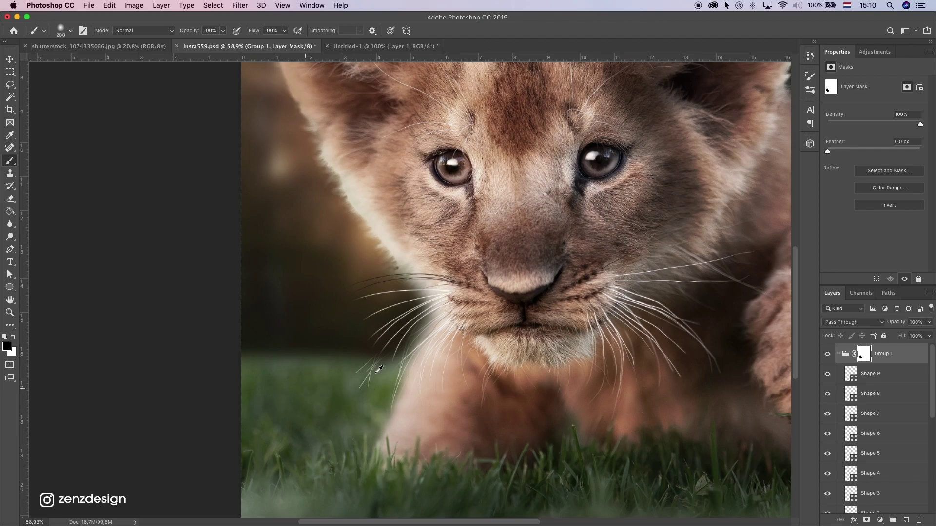
Step: Toggle Layer 1 off and on to check which whisker remnants belong to the cub's original photo
scroll(376, 382, "up", 3)
scroll(361, 365, "down", 4)
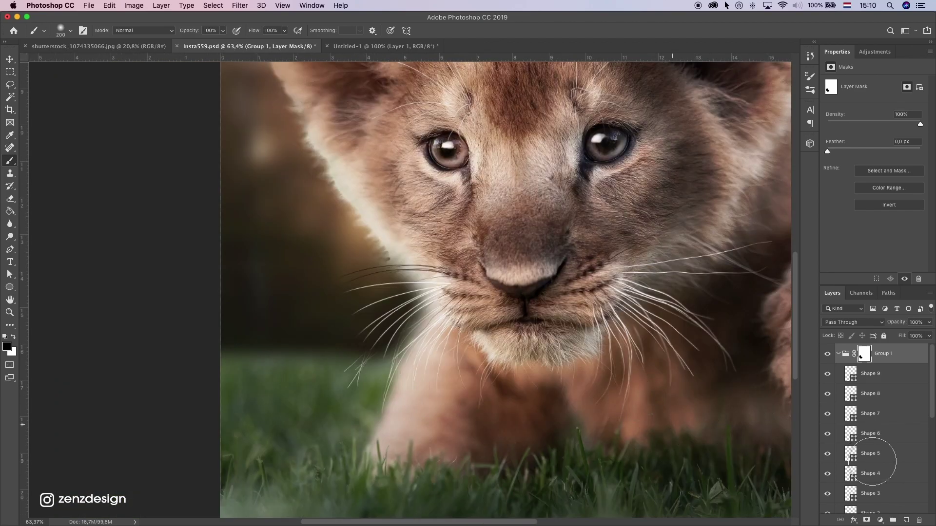
scroll(828, 419, "down", 5)
left_click(826, 400)
left_click(827, 400)
Step: Clone clean grass over the stray whisker ends beside the foreleg on Layer 1 with a 125 px Clone Stamp
left_click(860, 403)
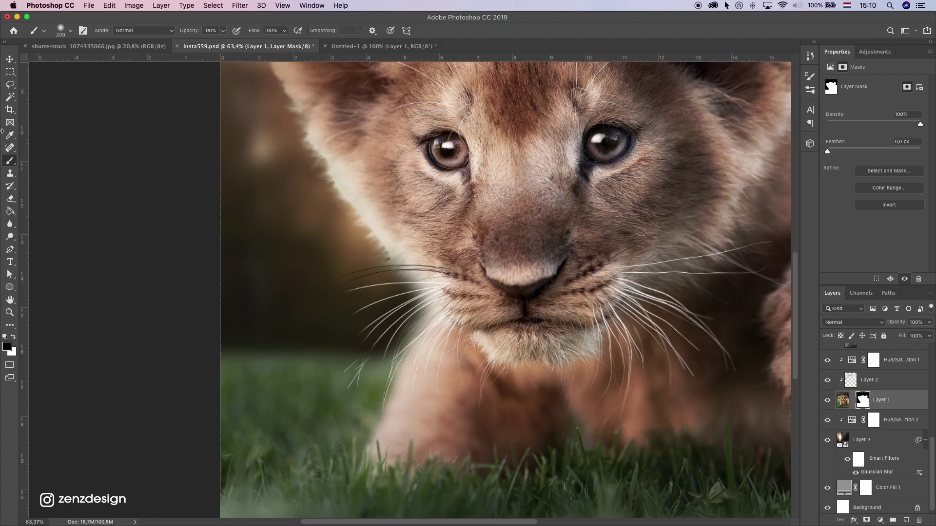
left_click(7, 185)
right_click(10, 173)
left_click(59, 172)
left_click(361, 380, "alt")
left_click(263, 376)
type("100")
mouse_move(334, 382)
left_mouse_down()
mouse_move(354, 361)
mouse_move(354, 383)
left_mouse_up()
left_click(842, 399)
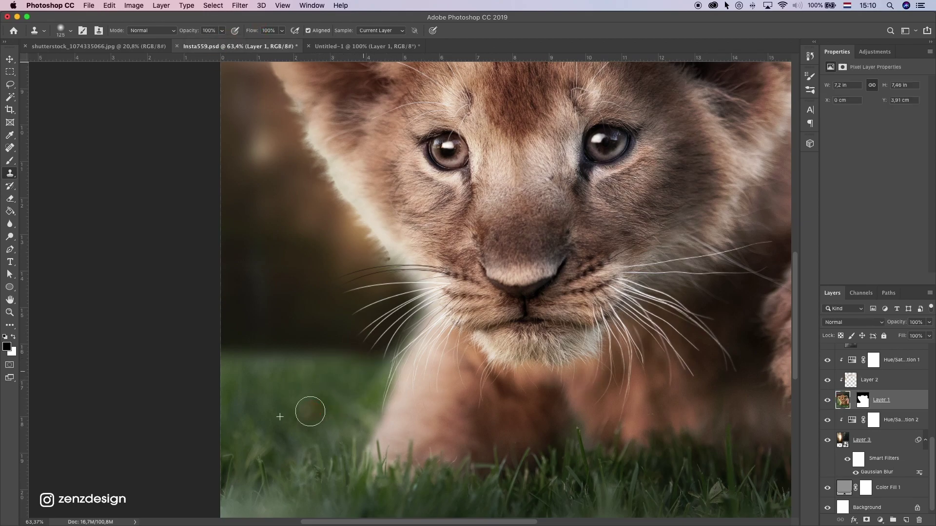
Step: Try to paint white on Layer 1's mask around the drawn whiskers, then undo the stroke
scroll(341, 381, "down", 5)
scroll(333, 315, "up", 5)
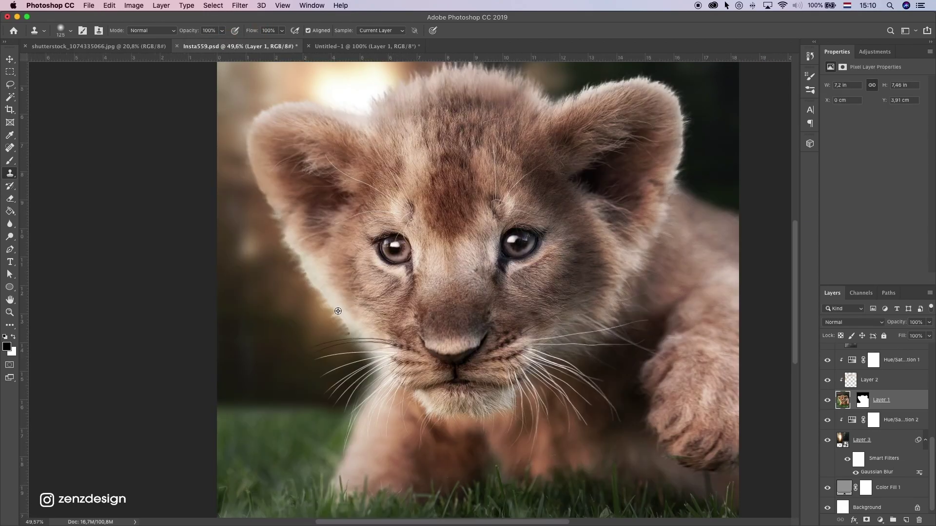
left_click(359, 353)
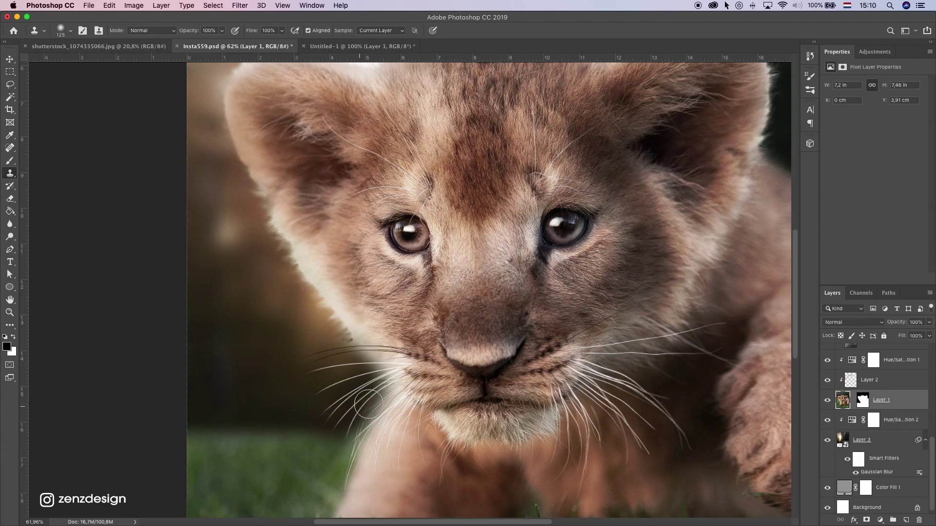
left_click(863, 399)
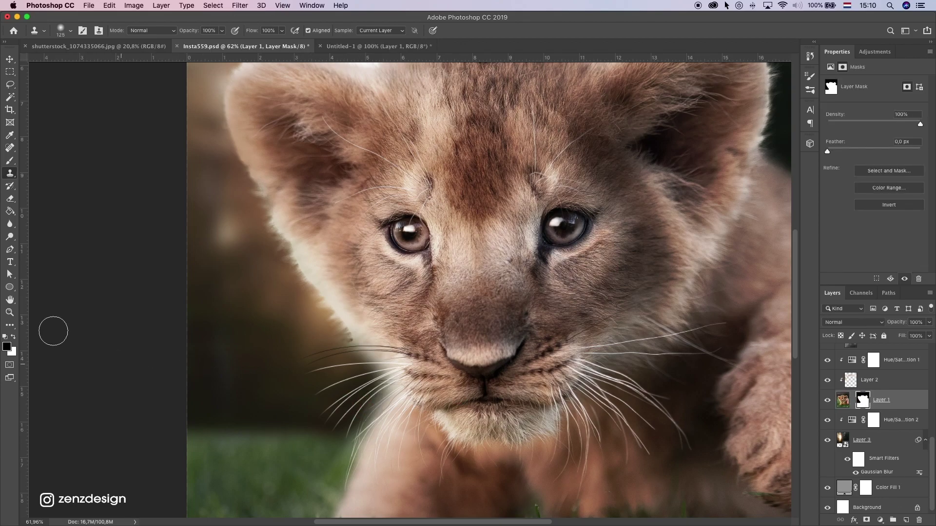
left_click(14, 337)
left_click_drag(368, 359, 375, 395)
key("super+z")
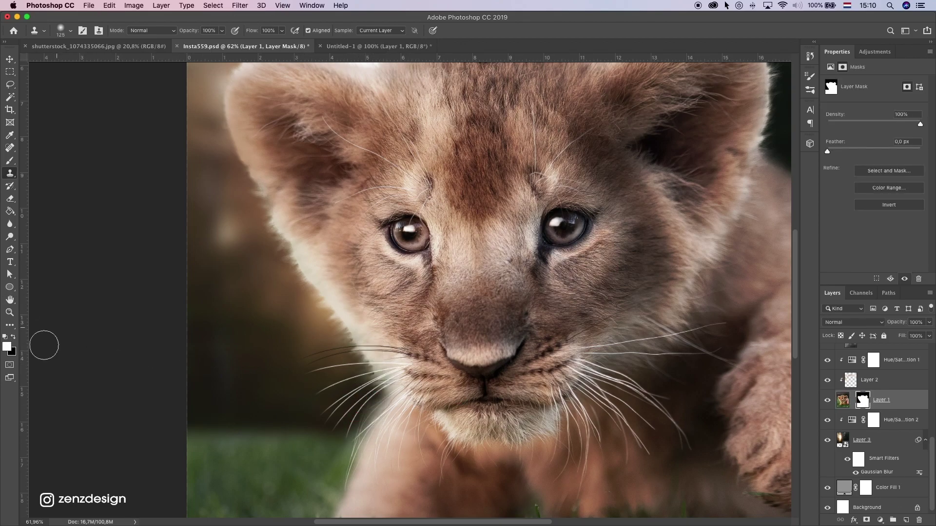
Step: Try to clone the dark background on Layer 1 near the whiskers, then undo it
scroll(42, 342, "down", 2)
left_click(842, 399)
left_click(294, 314, "alt")
left_click(318, 372)
key("super+z")
Step: Draw another curved whisker about 146 by 191 px along the edge of the foreleg and make its 2 px stroke white
scroll(283, 382, "down", 10)
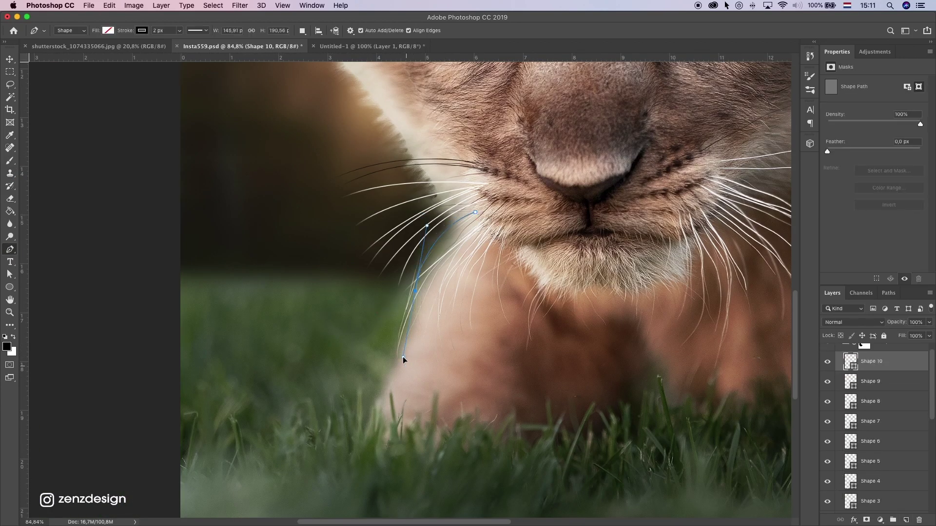
left_click_drag(402, 360, 388, 360)
left_click(143, 32)
left_click(94, 82)
key("Return")
Step: Draw one more short whisker beside the foreleg edge and set its stroke to white
left_click(480, 213)
left_click_drag(417, 270, 410, 309)
key("Return")
left_click(143, 31)
left_click(93, 82)
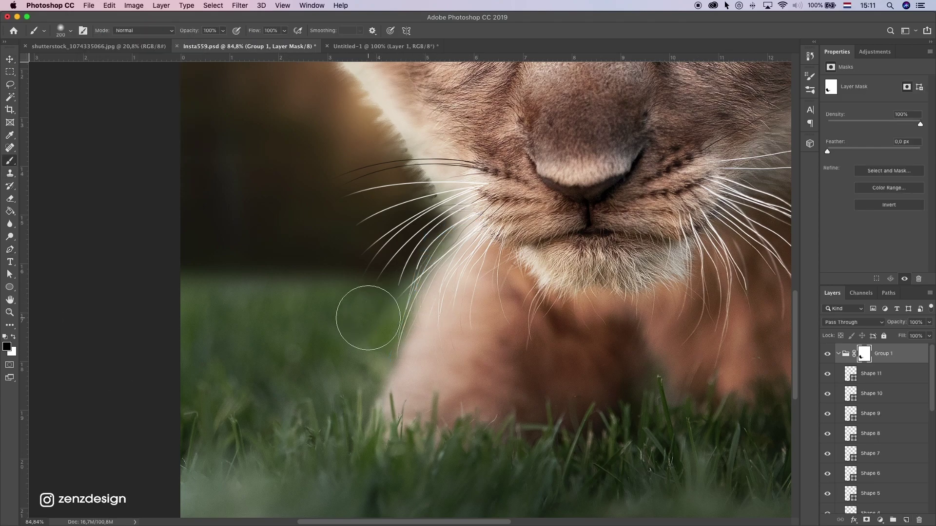
Step: Compare the whole image with the whisker group hidden and shown
scroll(338, 309, "down", 2)
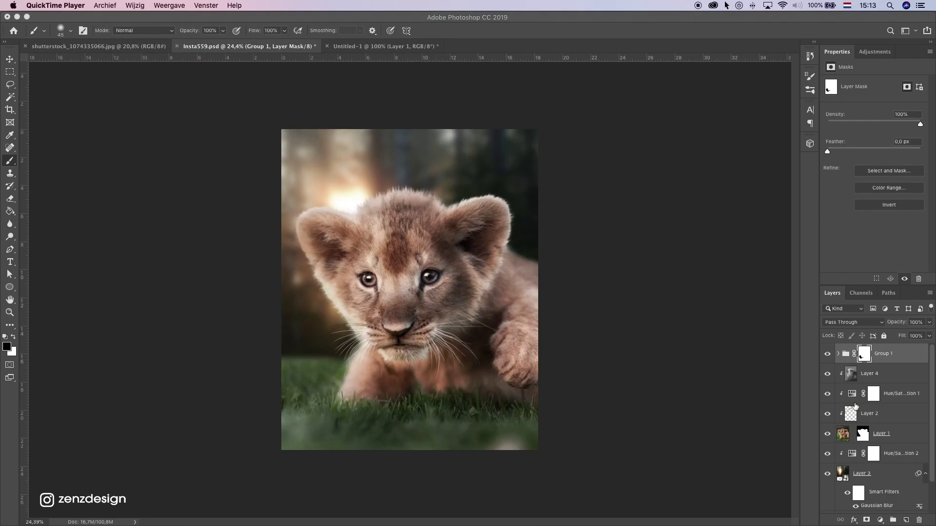
left_click(919, 360)
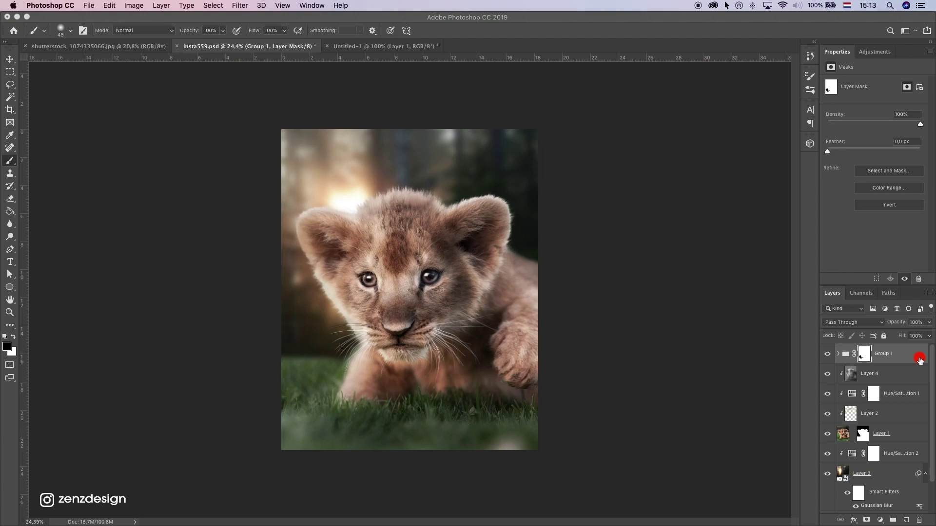
left_click(827, 354)
left_click(827, 354)
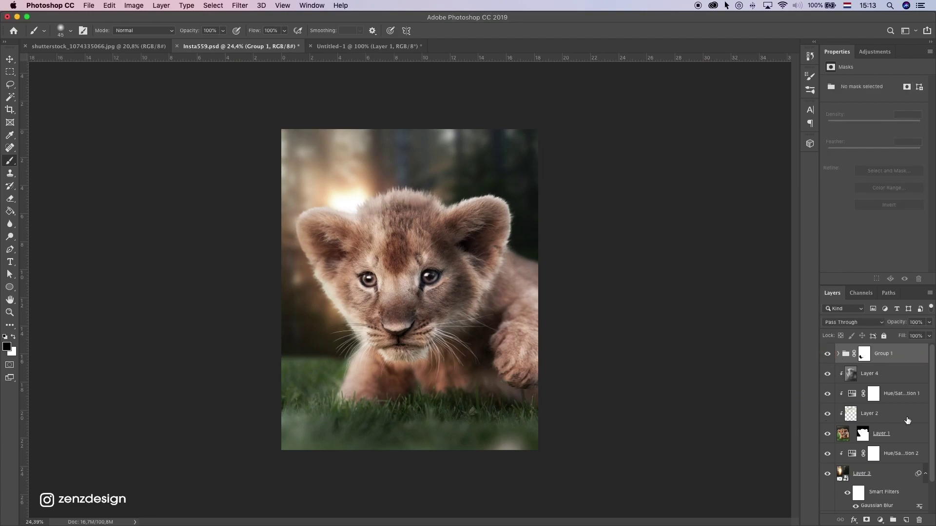
Step: Group the layers from Group 1 down to Layer 1 into a single cub group and toggle it to check its contents
left_click(894, 432)
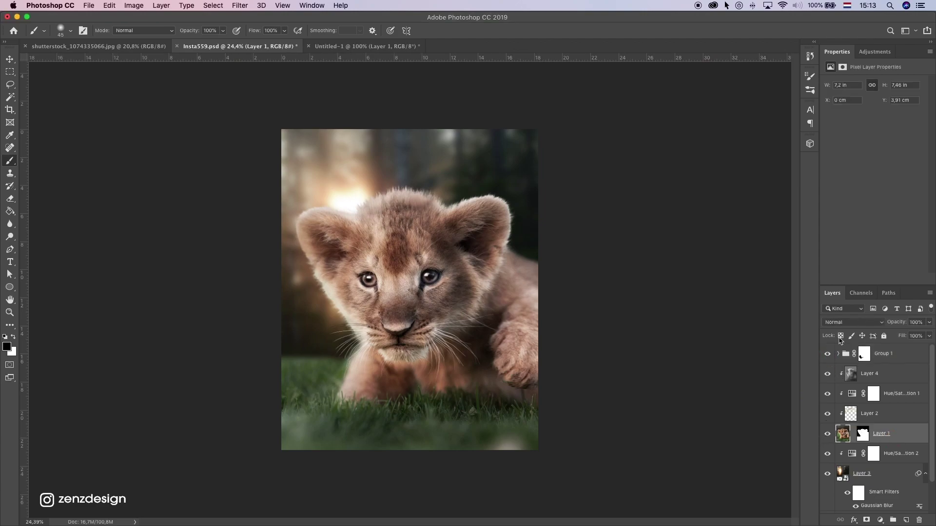
left_click(897, 356)
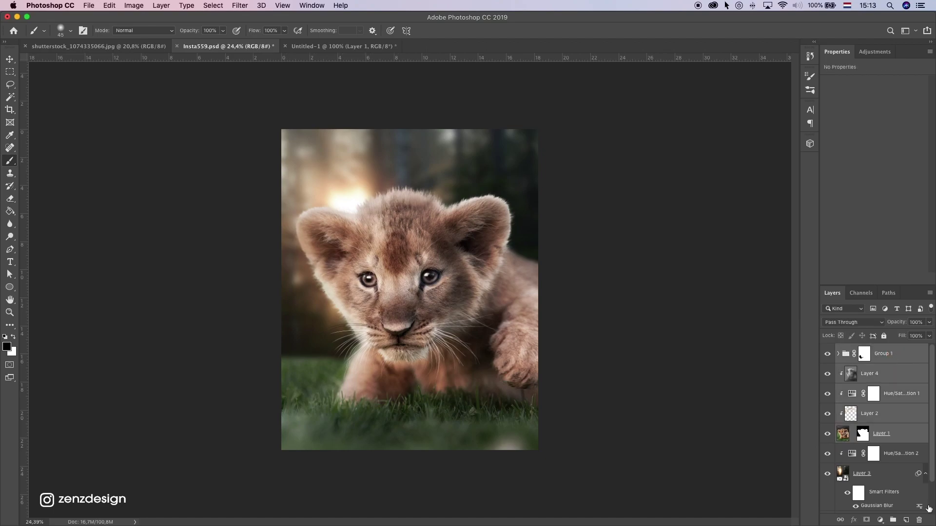
key("super+g")
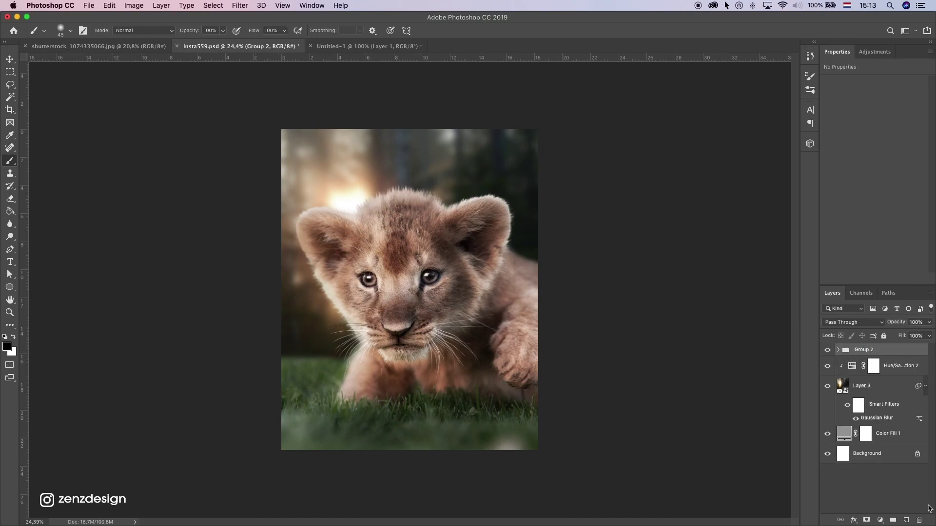
left_click(827, 351)
left_click(827, 351)
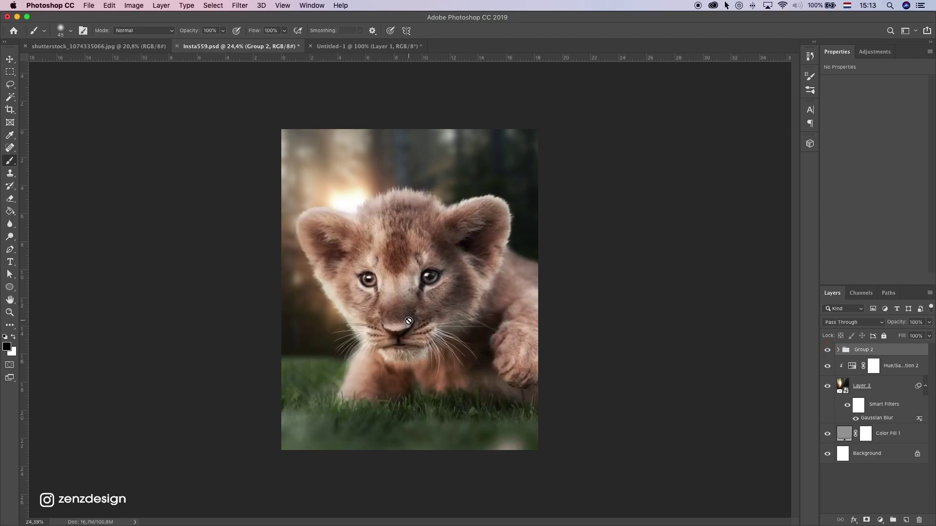
Step: Add a Curves adjustment clipped to Group 2, lowering the white point and setting a midtone point at input 147, output 100
left_click(880, 520)
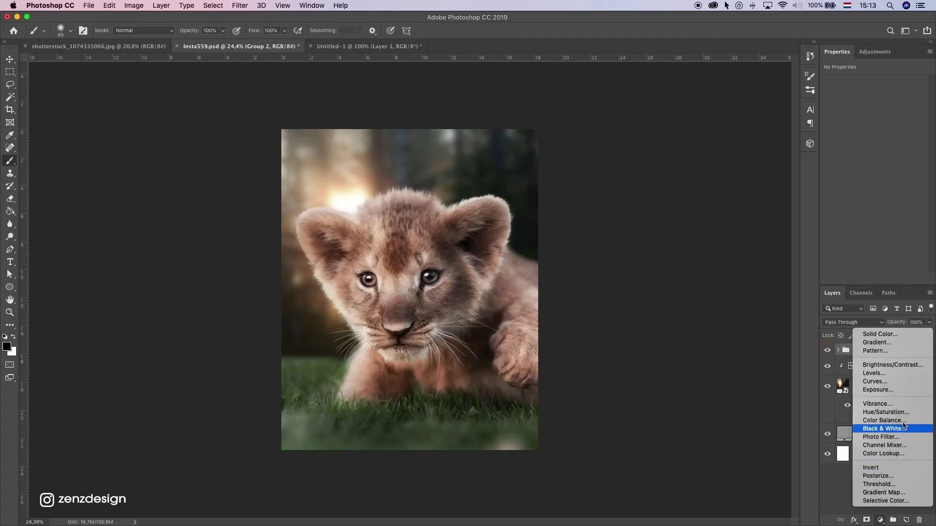
left_click(870, 384)
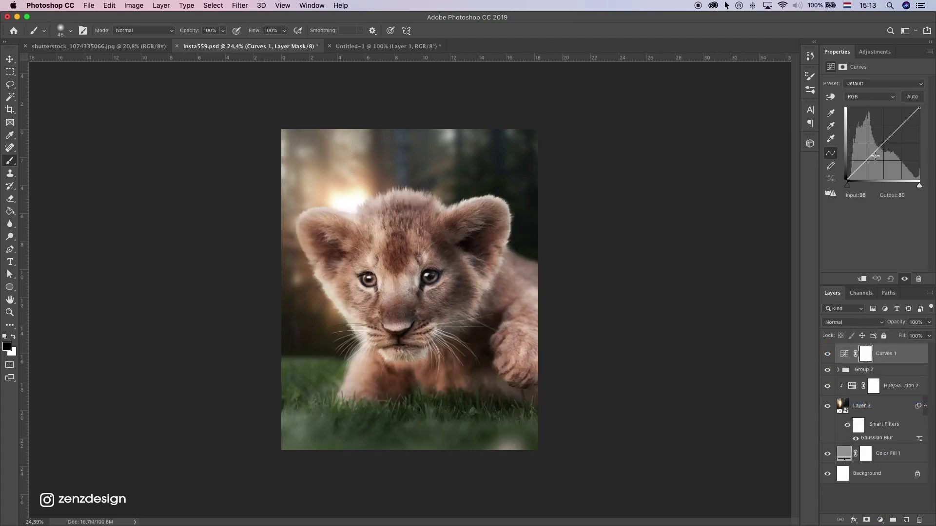
left_click_drag(876, 156, 878, 158)
key("super+z")
left_click_drag(918, 107, 934, 127)
left_click(864, 280)
left_click_drag(888, 149, 888, 151)
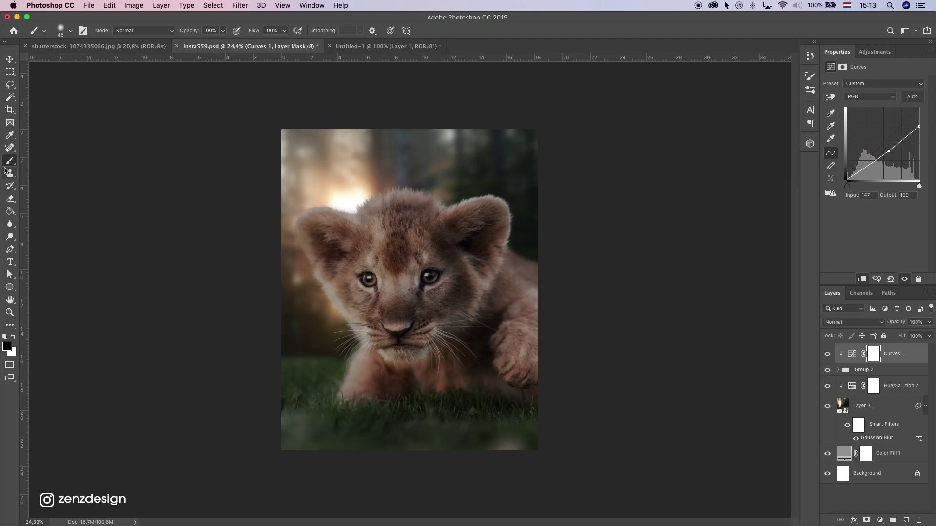
Step: Paint black with a 500 px brush on the Curves 1 mask to remove the darkening from the cub's face, ears and lit side
left_click(873, 354)
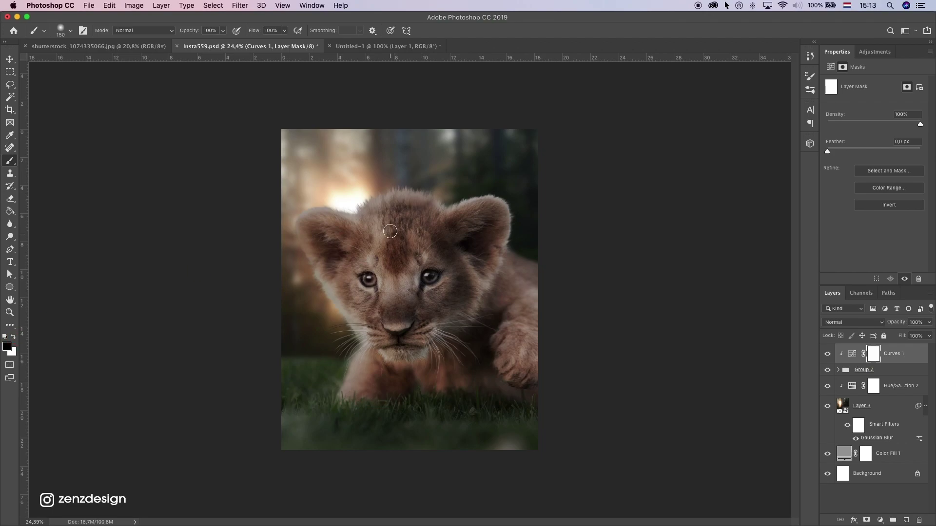
key("]")
key("]")
key("]")
mouse_move(429, 195)
left_mouse_down()
mouse_move(330, 198)
mouse_move(399, 223)
mouse_move(492, 176)
left_mouse_up()
mouse_move(319, 291)
left_mouse_down()
mouse_move(360, 349)
mouse_move(329, 359)
mouse_move(321, 395)
mouse_move(344, 399)
mouse_move(278, 373)
mouse_move(308, 385)
mouse_move(299, 403)
mouse_move(312, 397)
mouse_move(319, 350)
mouse_move(306, 473)
mouse_move(323, 421)
mouse_move(290, 227)
mouse_move(292, 387)
mouse_move(299, 299)
mouse_move(273, 269)
left_mouse_up()
mouse_move(397, 224)
left_mouse_down()
mouse_move(530, 145)
mouse_move(464, 174)
mouse_move(391, 267)
mouse_move(317, 394)
left_mouse_up()
key("super+z")
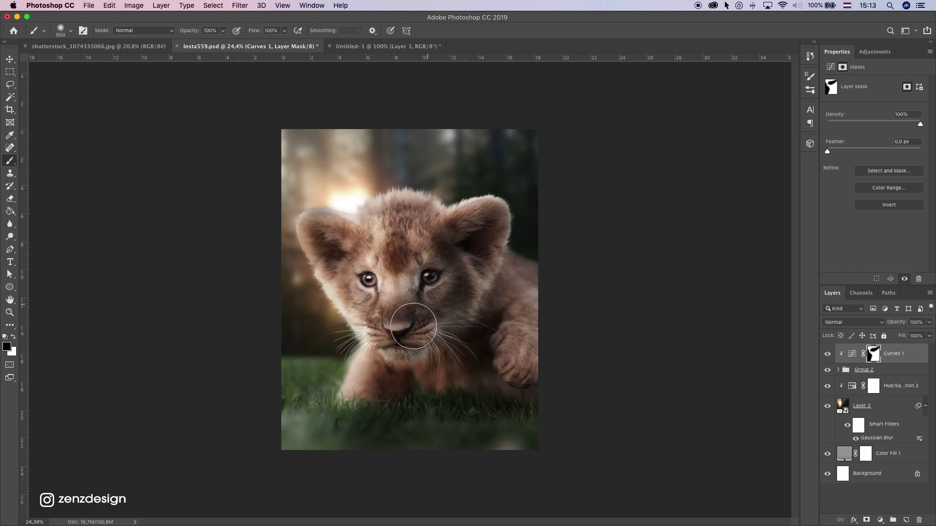
left_click_drag(413, 320, 458, 145)
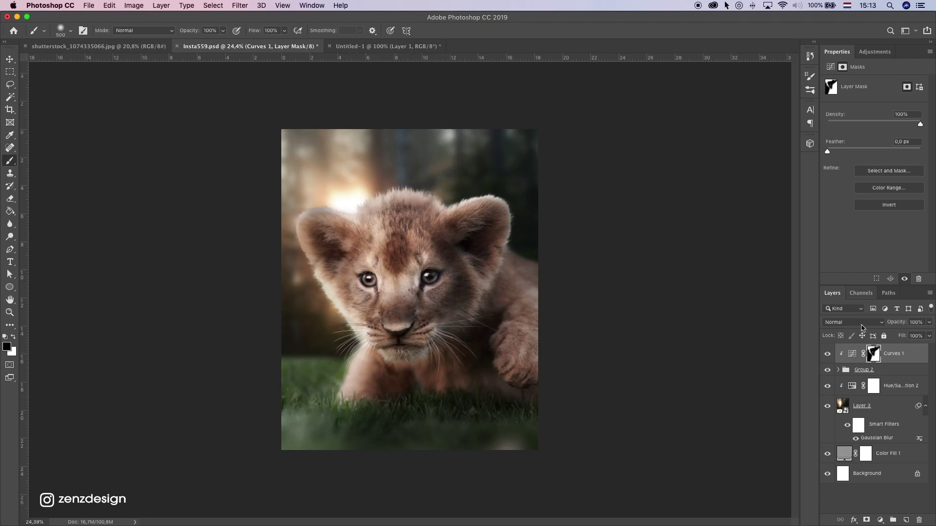
Step: Raise the white point of the Curves 1 adjustment to soften its darkening of the cub
left_click(850, 358)
left_click_drag(886, 149, 920, 117)
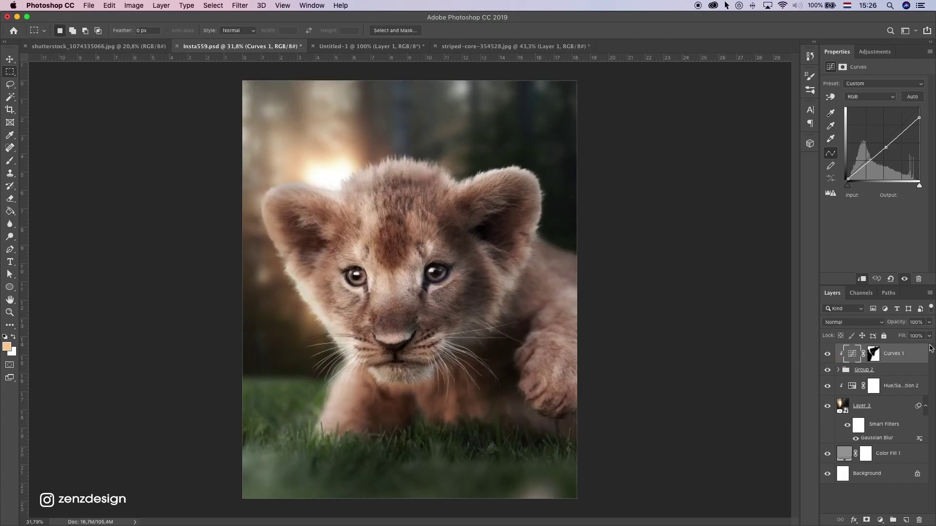
Step: Paste the cut-out butterfly above Curves 1 and convert it to a smart object
key("super+v")
right_click(876, 357)
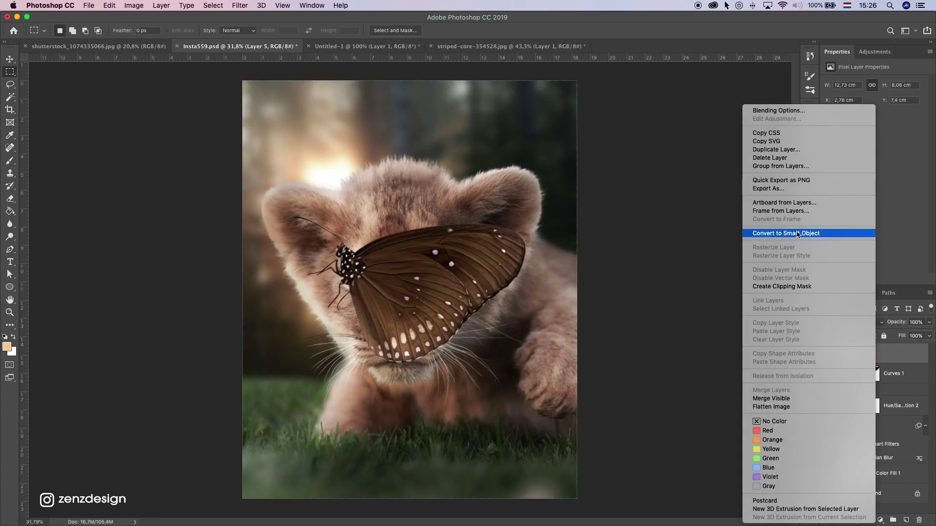
left_click(793, 233)
Step: Scale the butterfly down to about 3.57 by 4.33 cm, rotate it with wings upright and stand it on the cub's head
key("super+t")
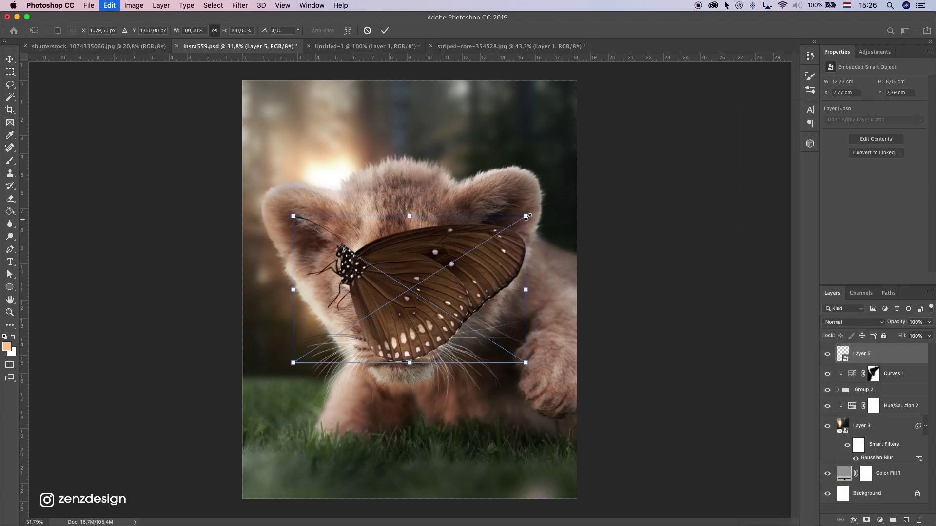
left_click_drag(526, 220, 364, 263)
left_click_drag(356, 319, 414, 166)
left_click_drag(466, 187, 444, 76)
left_click_drag(397, 196, 424, 153)
left_click_drag(483, 159, 474, 177)
left_click_drag(444, 138, 476, 159)
left_click_drag(494, 117, 429, 154)
key("Return")
Step: Add a layer mask to the butterfly and paint out its leg tip in the fur with a black 60 px brush
scroll(397, 170, "up", 5)
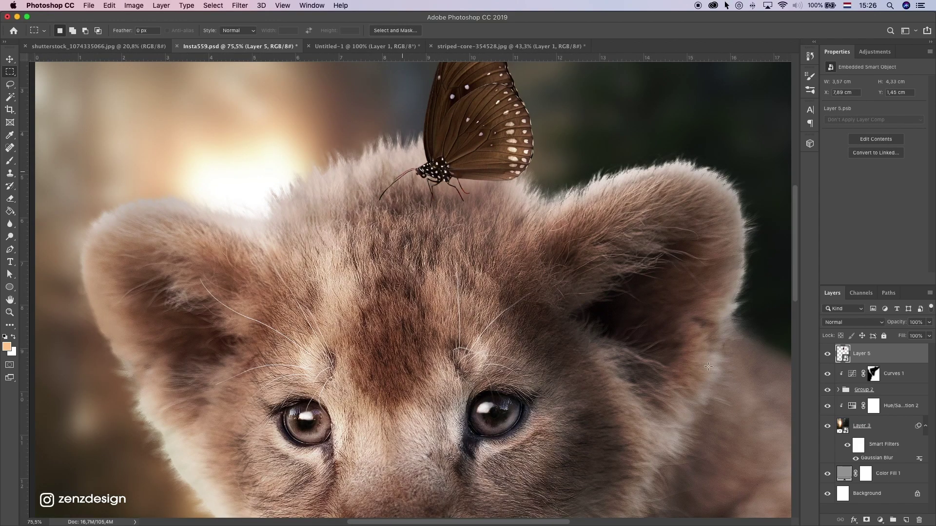
left_click(866, 520)
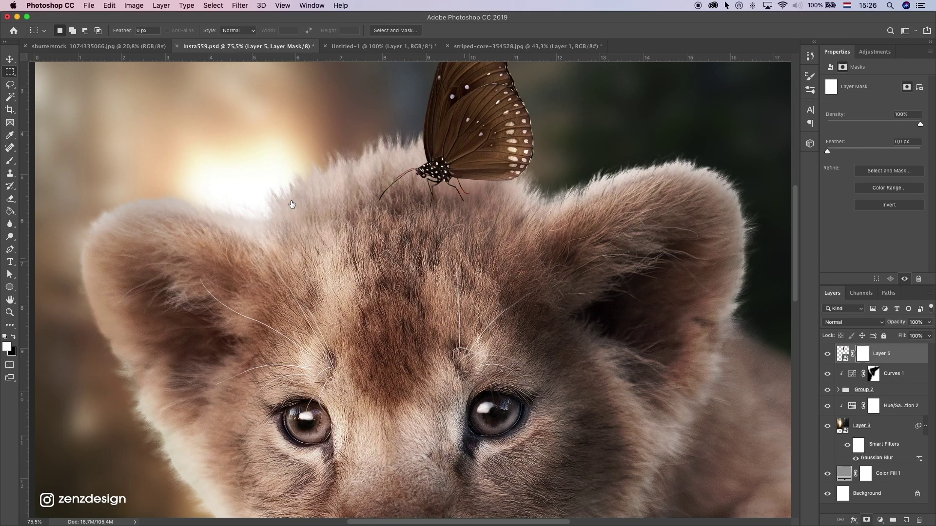
left_click(10, 160)
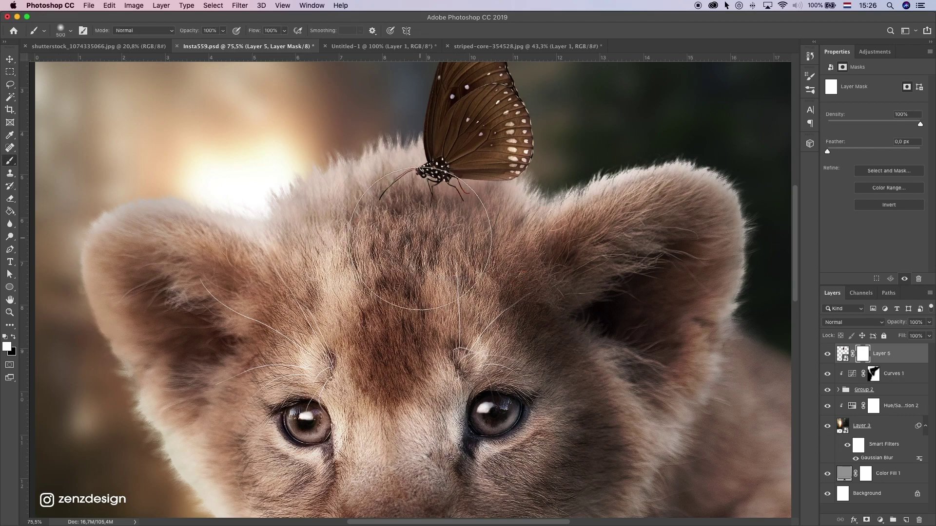
key("bracketleft")
key("bracketleft")
key("bracketleft")
key("bracketleft")
key("bracketleft")
key("bracketleft")
key("bracketleft")
key("bracketleft")
key("bracketleft")
key("bracketleft")
key("bracketleft")
key("bracketleft")
left_click(13, 336)
left_click_drag(431, 201, 429, 228)
key("super+z")
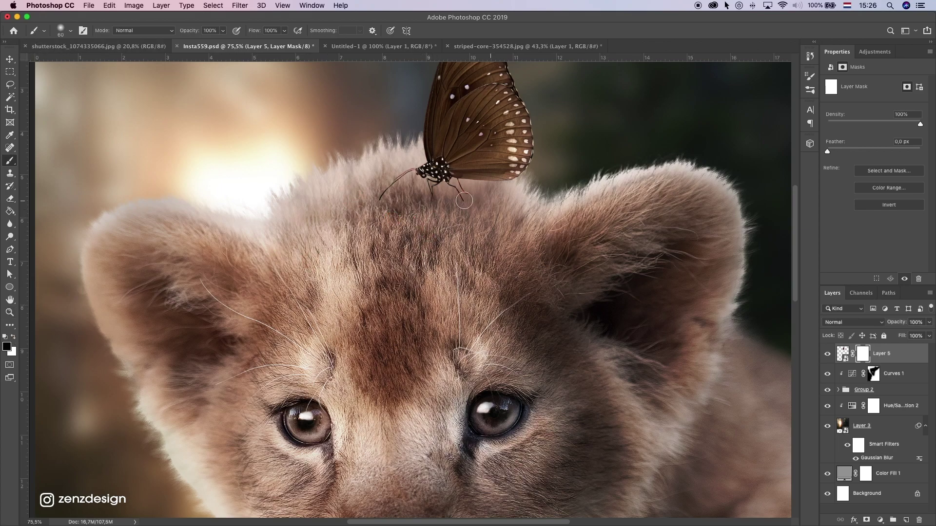
left_click_drag(463, 200, 476, 208)
Step: Lower the brush opacity to 66% and fade the butterfly's remaining leg tips and antenna into the fur on its mask
left_click(67, 29)
left_click(222, 31)
left_click(208, 41)
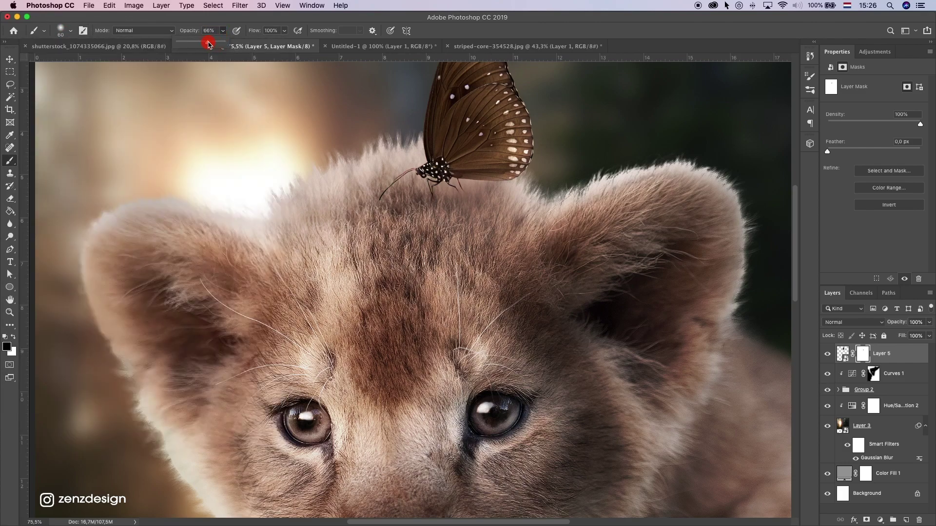
left_click(453, 206)
key("super+z")
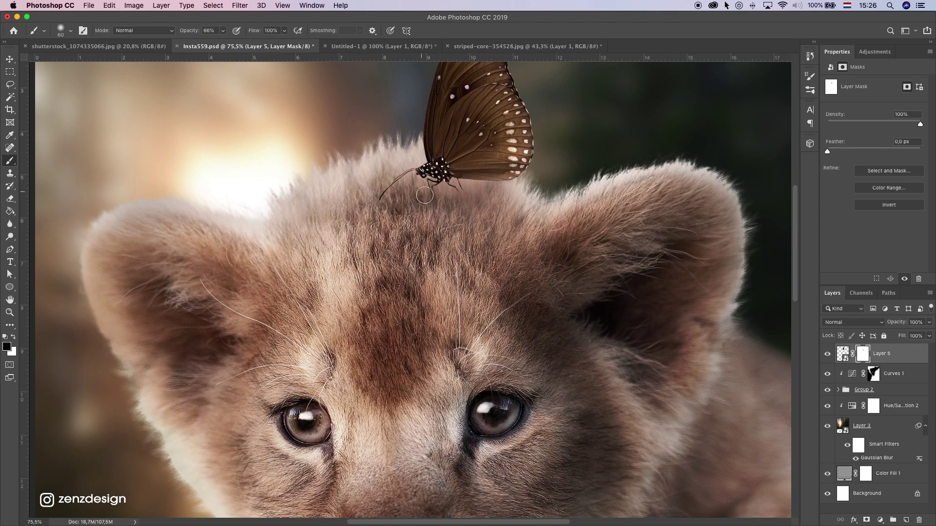
left_click(464, 194)
left_click(375, 203)
left_click(387, 190)
left_click(387, 207)
key("super+z")
left_click(349, 213)
key("super+0")
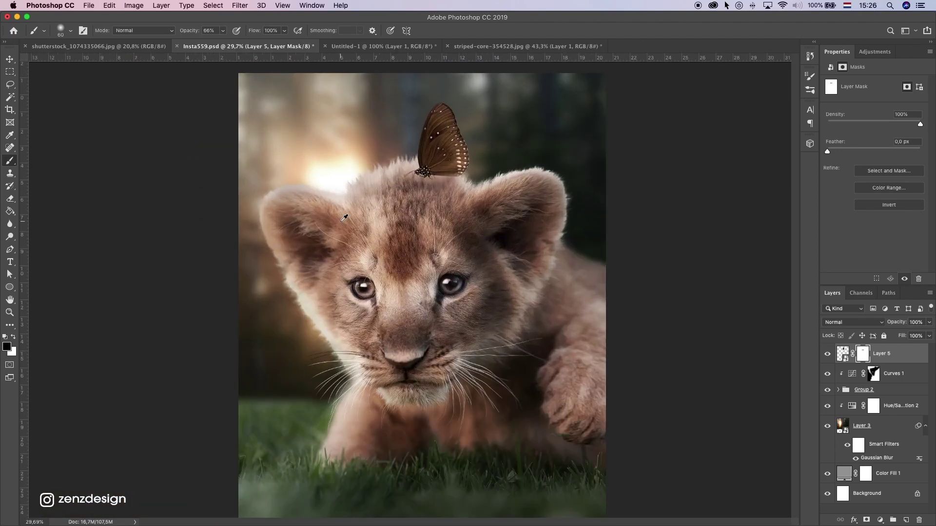
Step: Scale the butterfly down to about 2.55 by 3.09 cm and reposition it on top of the cub's head
left_click(10, 59)
key("super+t")
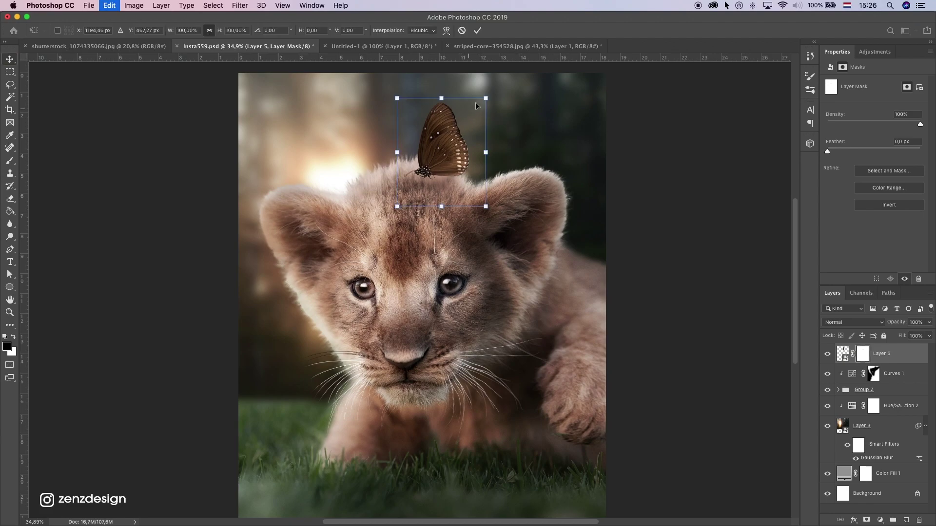
left_click_drag(472, 108, 450, 161)
key("Return")
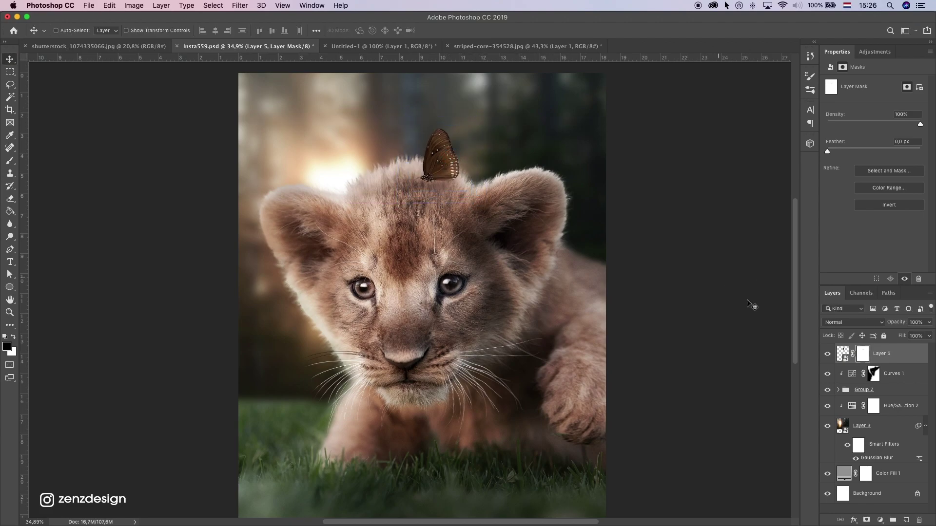
Step: Duplicate the butterfly as a merged pixel layer and turn the copy black with Hue/Saturation Lightness -100
left_click_drag(891, 360, 905, 519)
left_click(895, 378, "shift")
key("super+e")
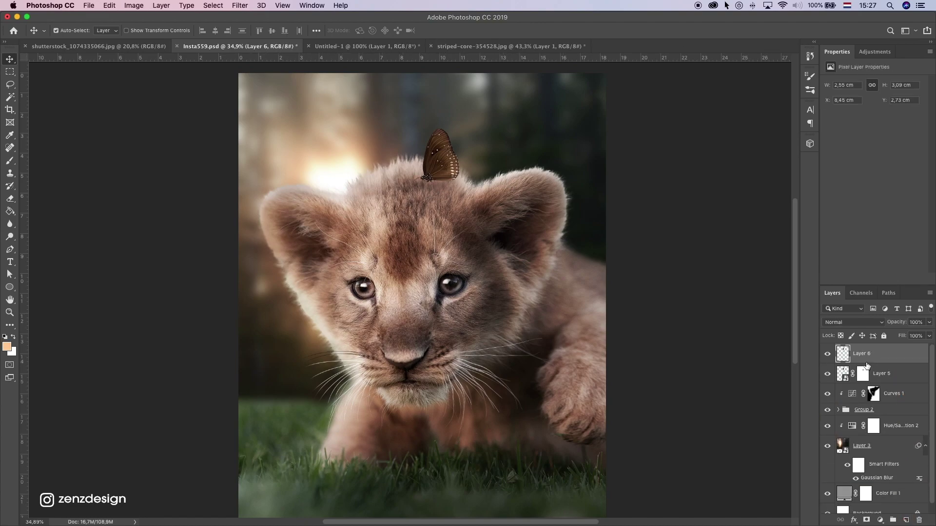
key("super+u")
left_click(563, 201)
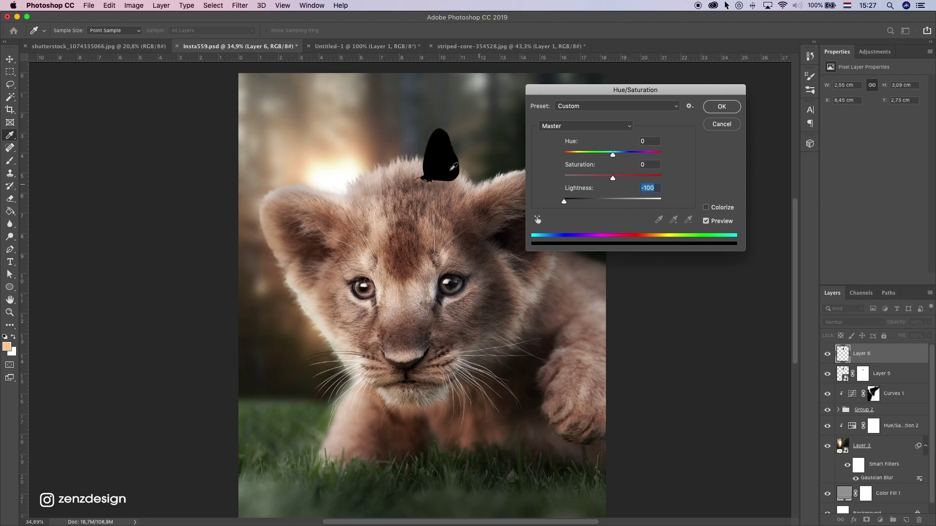
key("Return")
Step: Flip the black butterfly copy vertically, move it directly below the butterfly and set its layer opacity to 29%
left_click(89, 5)
mouse_move(146, 231)
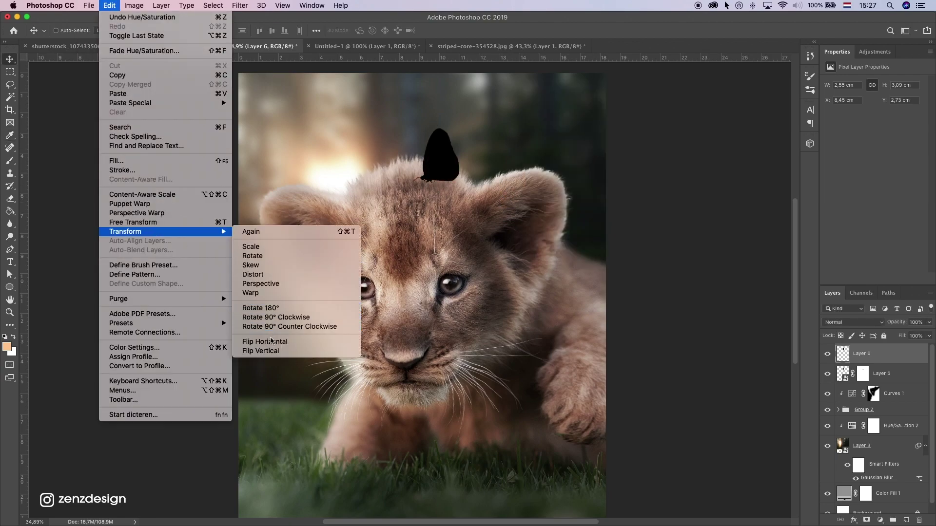
left_click(272, 341)
left_click_drag(473, 136, 477, 185)
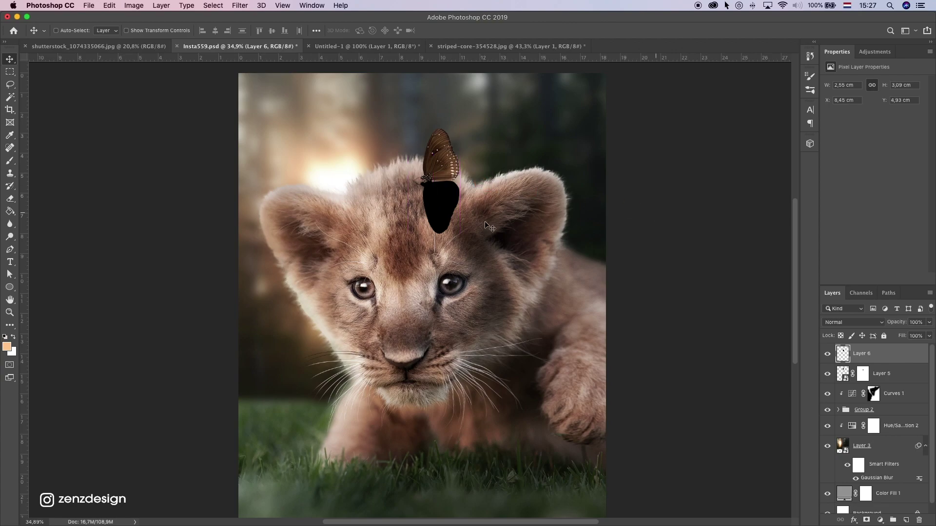
left_click(929, 323)
left_click_drag(929, 334, 898, 336)
Step: Slant the butterfly's shadow across the cub's forehead to about 3.1 cm wide and place its layer beneath the butterfly layer
key("super+t")
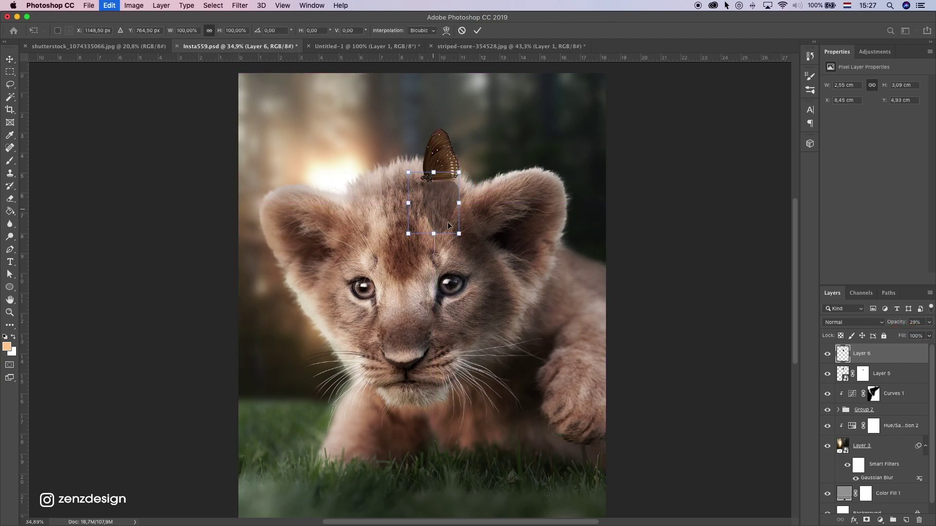
left_click_drag(460, 235, 496, 198)
left_click_drag(459, 172, 448, 186)
key("Return")
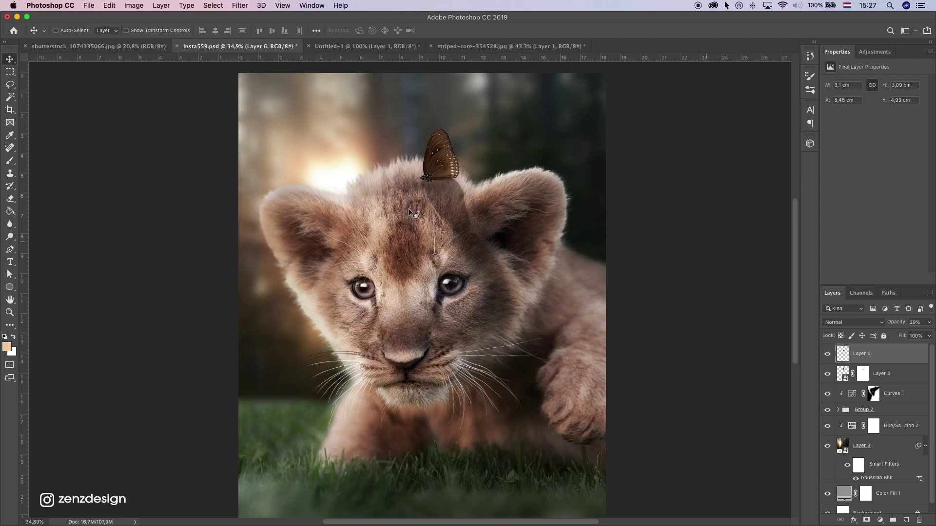
left_click_drag(408, 212, 408, 212)
mouse_move(878, 352)
left_mouse_down()
mouse_move(864, 370)
mouse_move(820, 363)
left_mouse_up()
Step: Add a layer mask to the shadow and fade its far end with a black-to-white linear gradient
key("g")
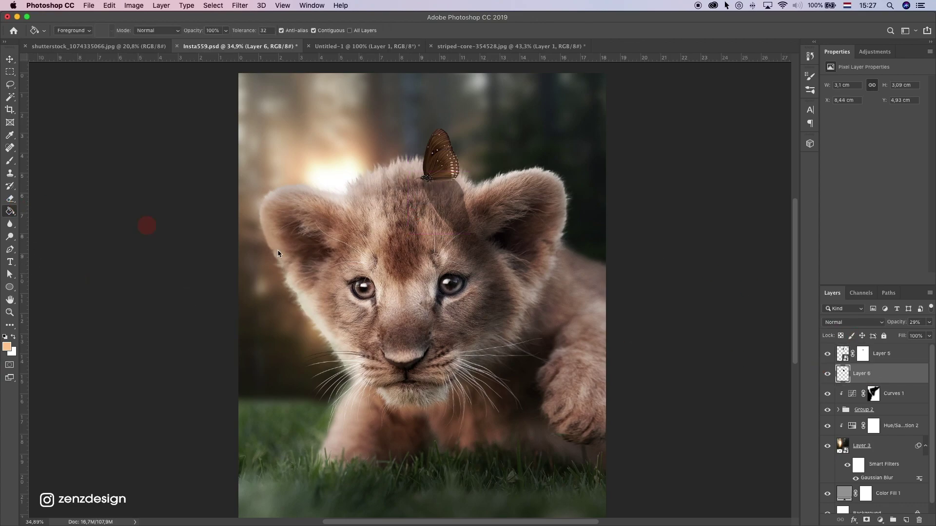
left_click(865, 520)
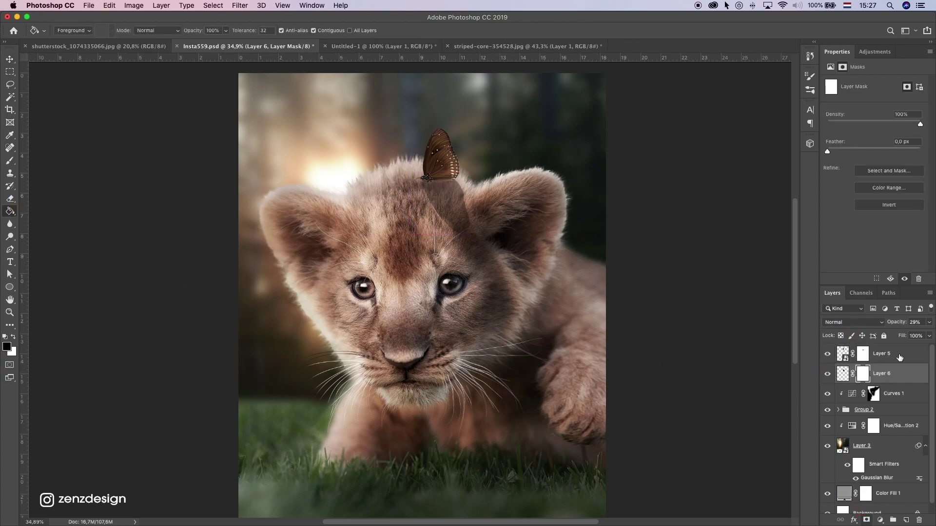
left_click(454, 229)
key("super+z")
right_click(15, 212)
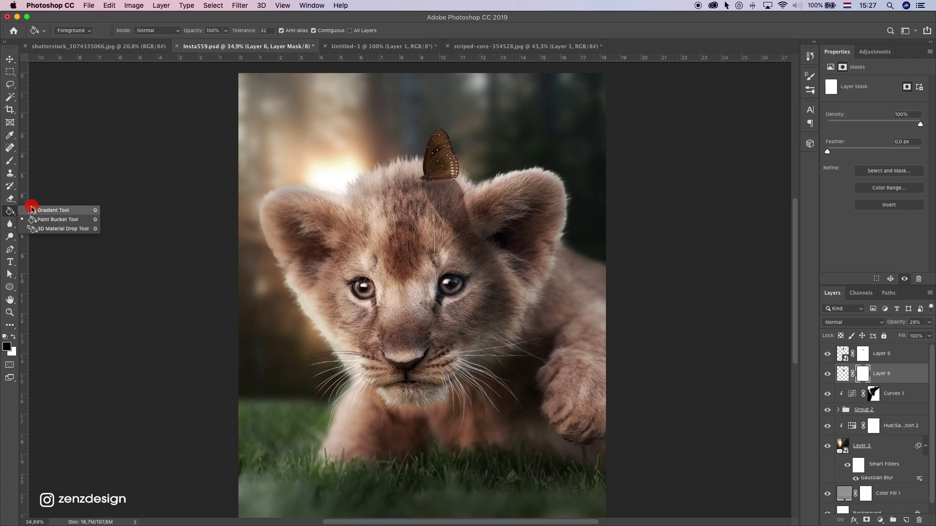
left_click(51, 210)
left_click_drag(457, 222, 442, 185)
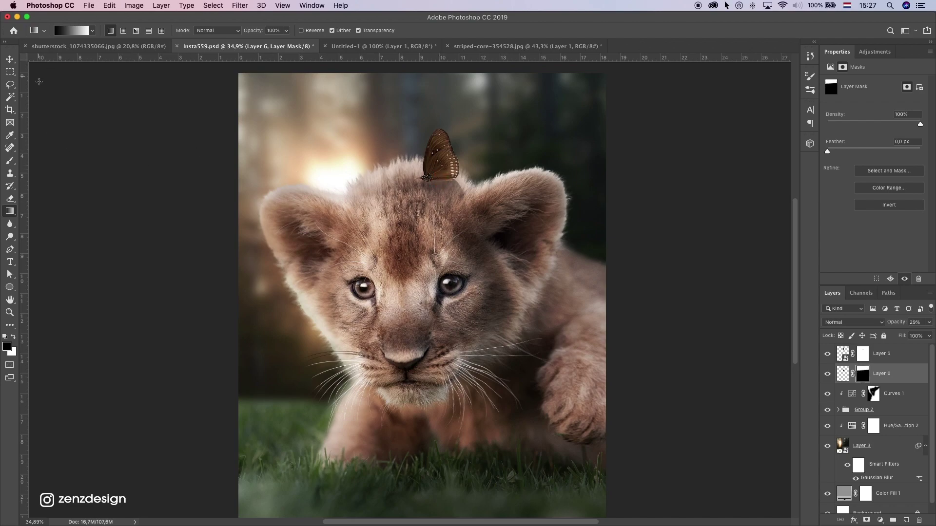
Step: Nudge the butterfly's shadow into position and soften its pixels with a Gaussian Blur
left_click(9, 59)
left_click_drag(511, 168, 516, 168)
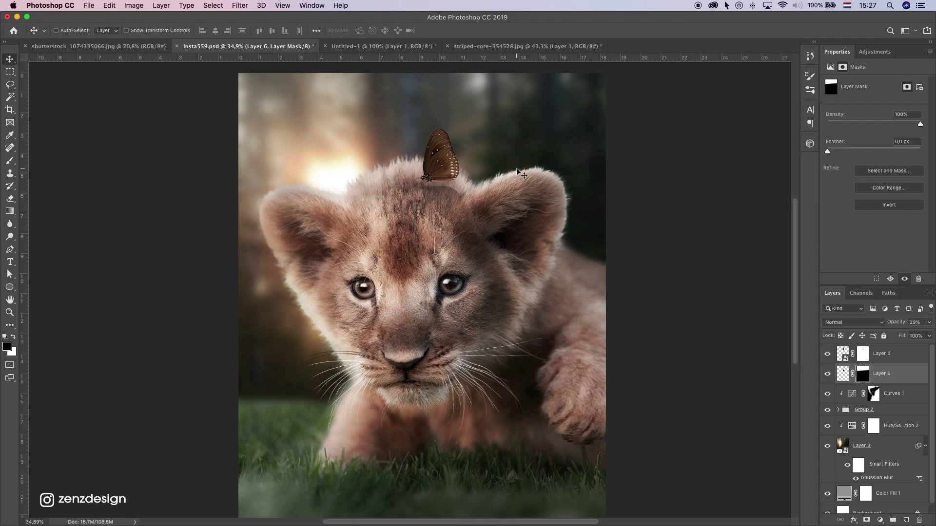
left_click(841, 371)
left_click(240, 5)
mouse_move(273, 121)
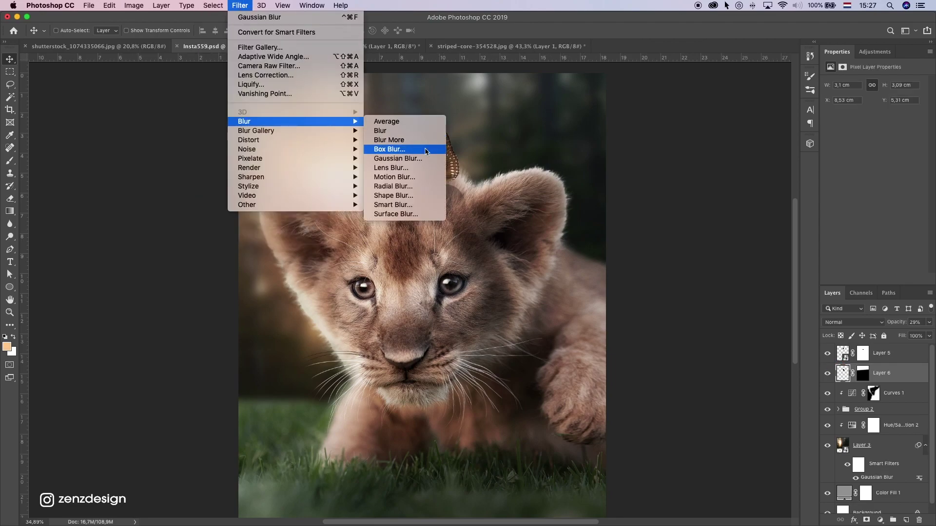
left_click(409, 158)
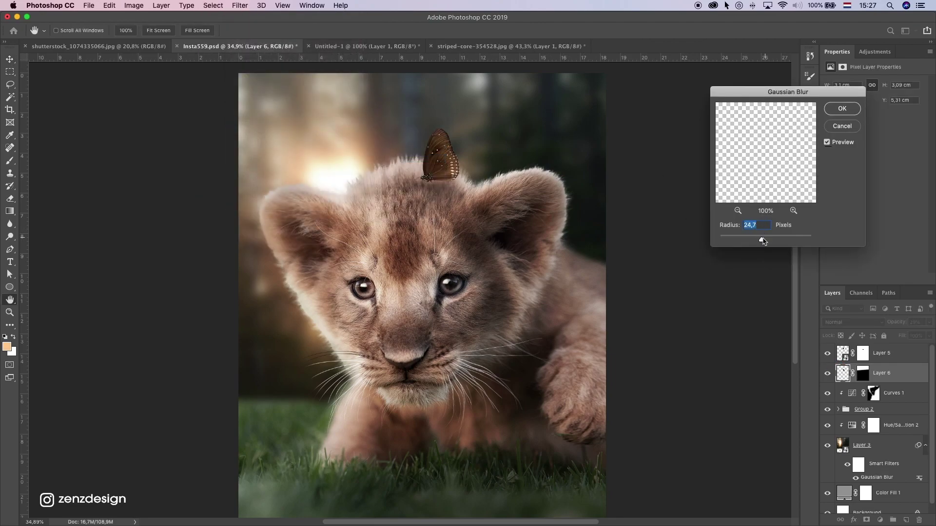
mouse_move(745, 240)
left_mouse_down()
mouse_move(736, 241)
mouse_move(755, 239)
left_mouse_up()
key("Return")
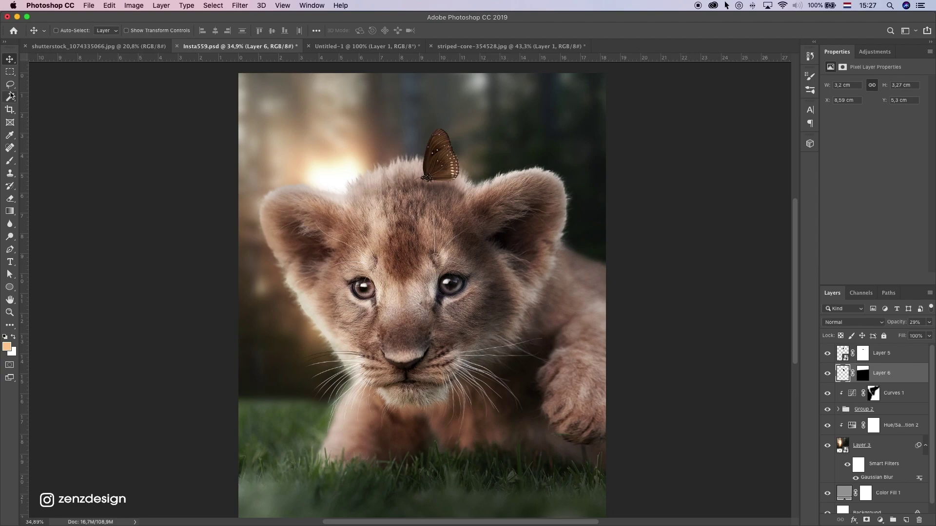
Step: Create a layer above the shadow and make a flat black ellipse about 0.47 by 0.09 in just under the butterfly
left_click(10, 72)
key("shift+m")
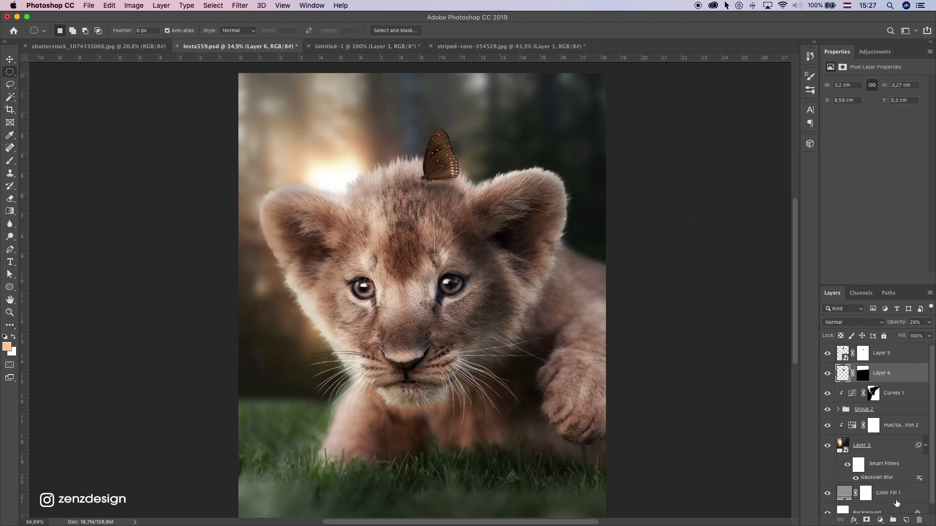
left_click(905, 520)
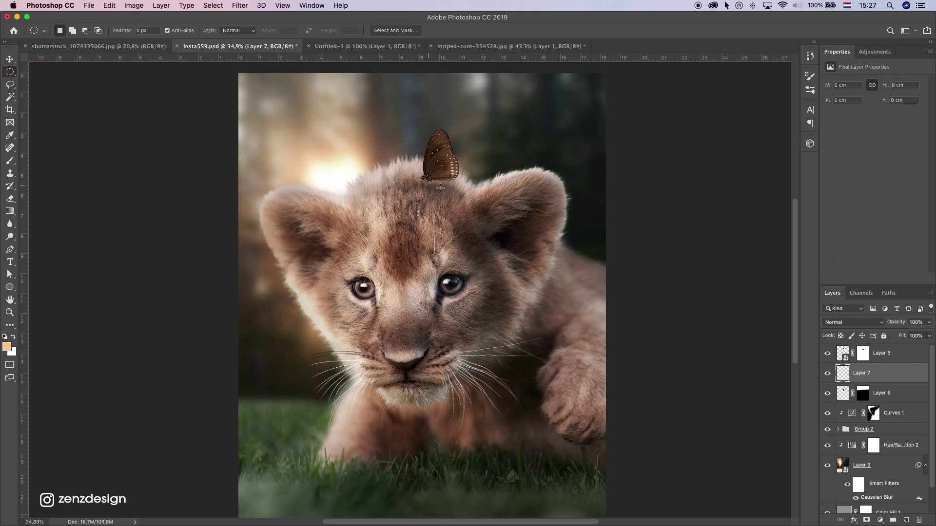
left_click_drag(423, 187, 446, 193)
right_click(460, 194)
left_click(460, 195)
Step: Soften the black ellipse with a Gaussian Blur and nudge it into place as the butterfly's contact shadow
left_click(243, 5)
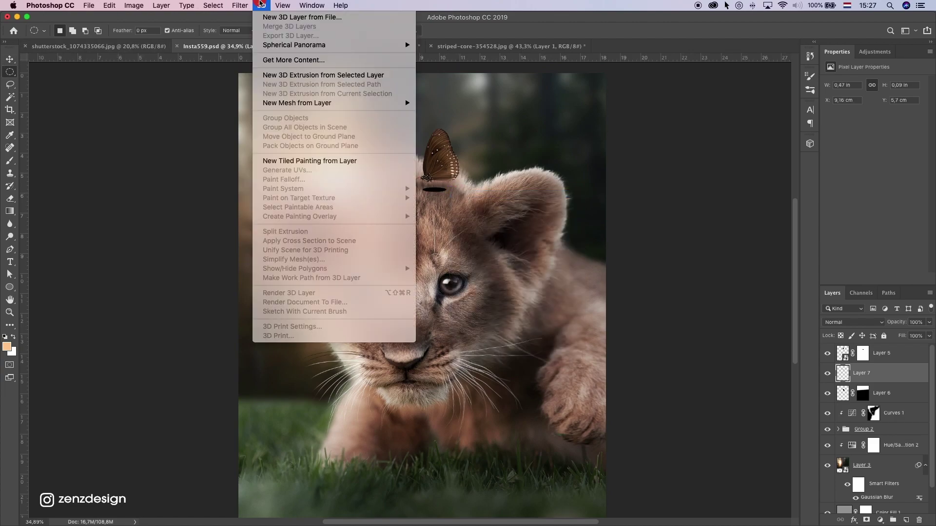
left_click(395, 157)
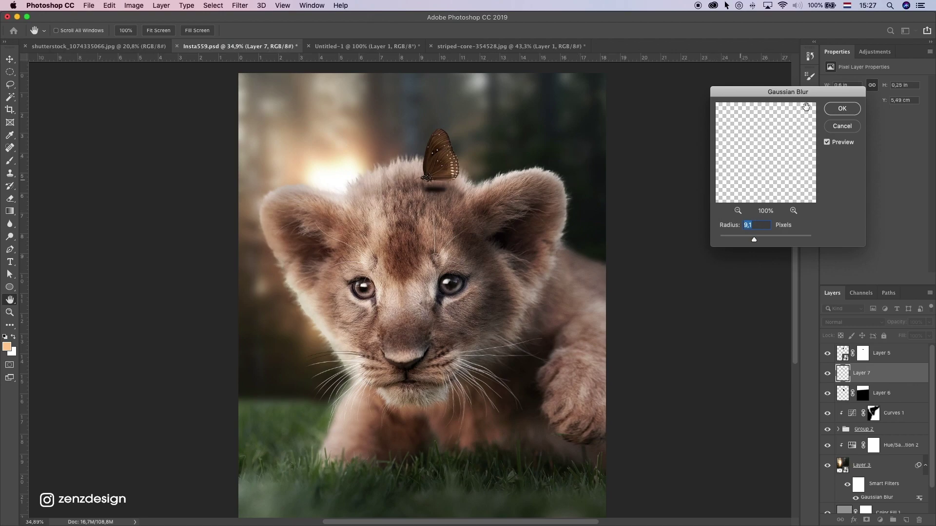
left_click_drag(759, 239, 760, 240)
left_click(842, 109)
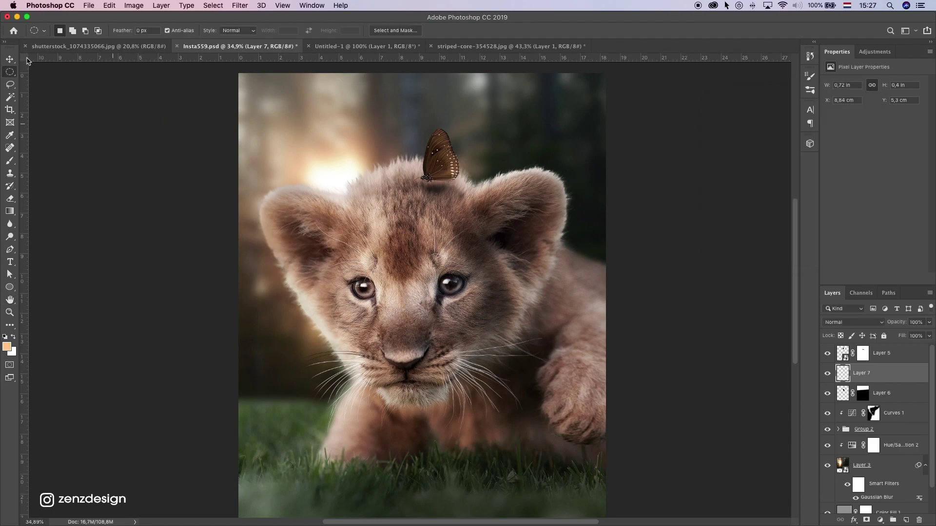
left_click(11, 59)
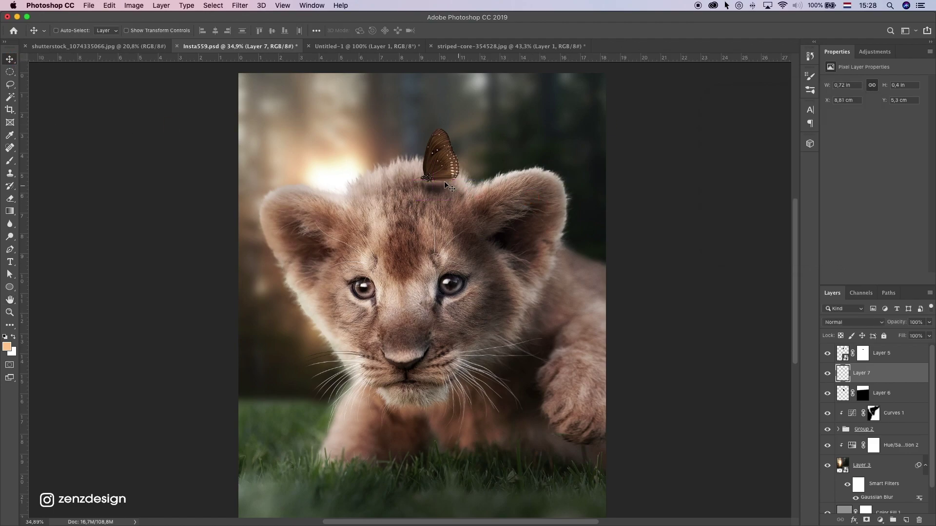
Step: Free-transform the butterfly's contact shadow on Layer 7 to fit beneath its body and lower the layer's opacity
key("super+t")
left_click_drag(434, 179, 450, 162)
key("Return")
left_click(930, 323)
left_click(905, 335)
Step: Lower the opacity of the butterfly's cast shadow on Layer 6 to about 18%
left_click(825, 391)
left_click(827, 393)
left_click(874, 393)
left_click(930, 322)
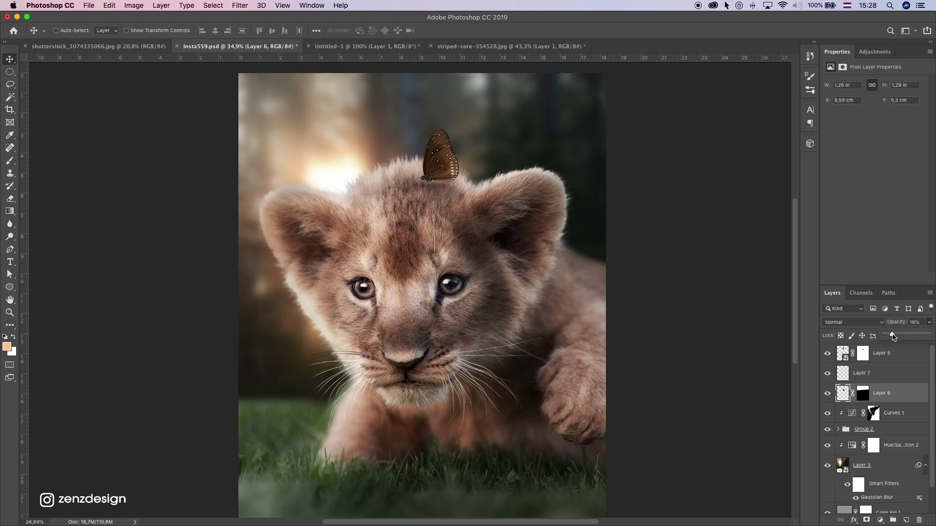
left_click(472, 250)
Step: Add a Hue/Saturation adjustment clipped to the butterfly on Layer 5 and lower its saturation
scroll(464, 251, "down", 5)
scroll(464, 251, "up", 3)
left_click(889, 359)
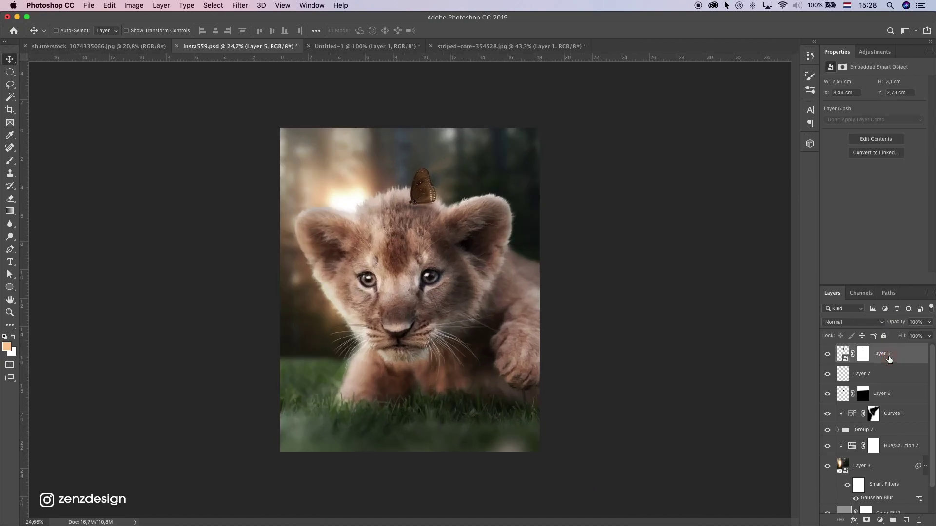
left_click(880, 520)
left_click(878, 412)
left_click(863, 280)
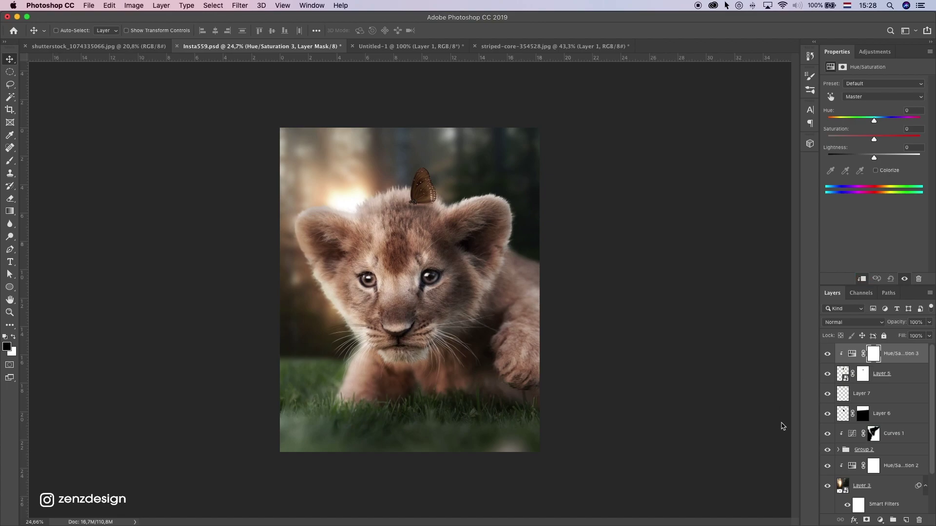
left_click(827, 373)
left_click_drag(874, 139, 870, 120)
left_click_drag(864, 139, 855, 139)
Step: Group the butterfly, its Hue/Saturation adjustment and both shadow layers, and compare the image with the group hidden and shown
left_click(887, 399, "shift")
left_click(884, 414, "shift")
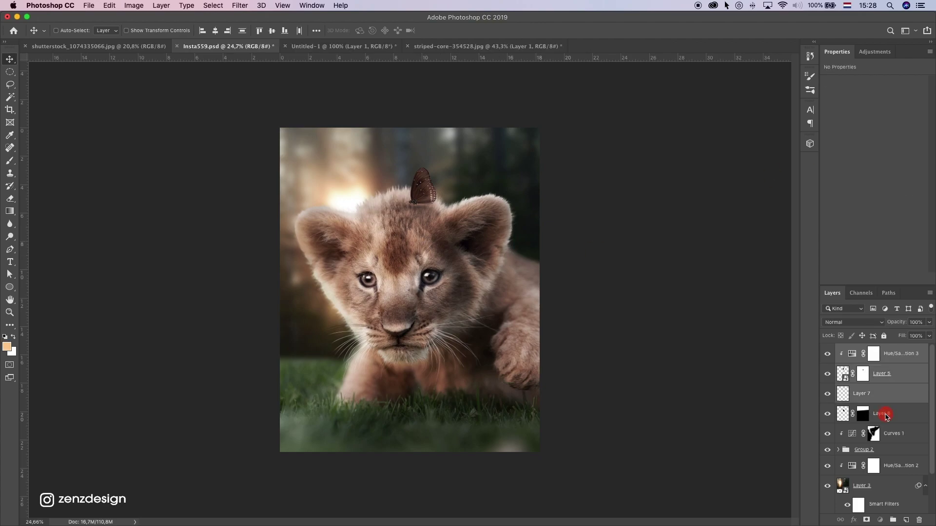
left_click(892, 519)
left_click(827, 351)
left_click(827, 351)
Step: Reposition the butterfly group so it rests on the fur at the top of the cub's head
left_click_drag(411, 204, 461, 193)
scroll(463, 226, "down", 5)
scroll(462, 227, "up", 10)
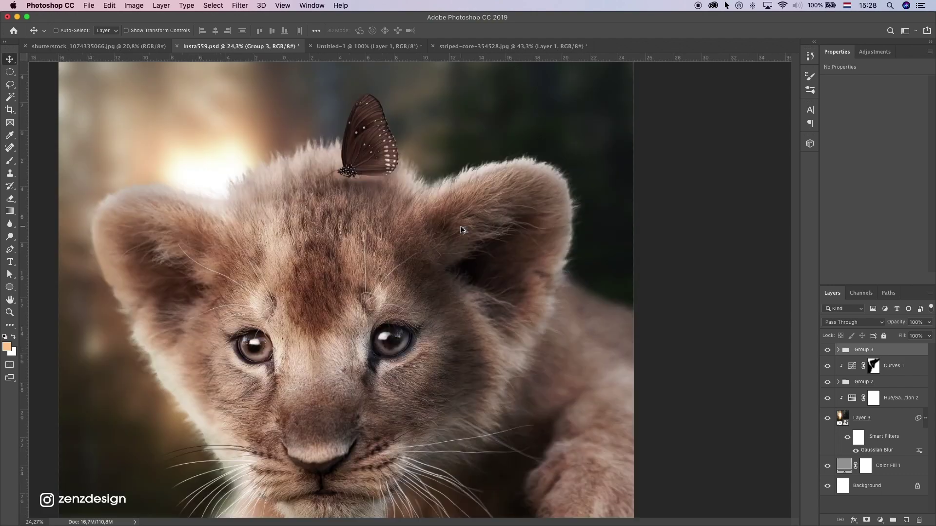
left_click_drag(354, 253, 352, 265)
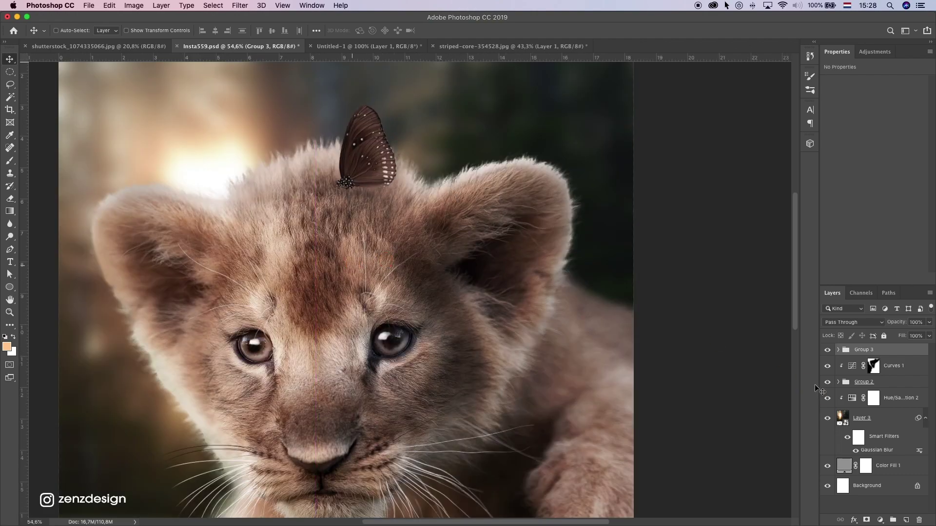
Step: Undo the mask added to the butterfly group, and target the layer mask of Layer 5 inside the group instead
left_click(865, 520)
key("super+z")
left_click(838, 350)
left_click(883, 370)
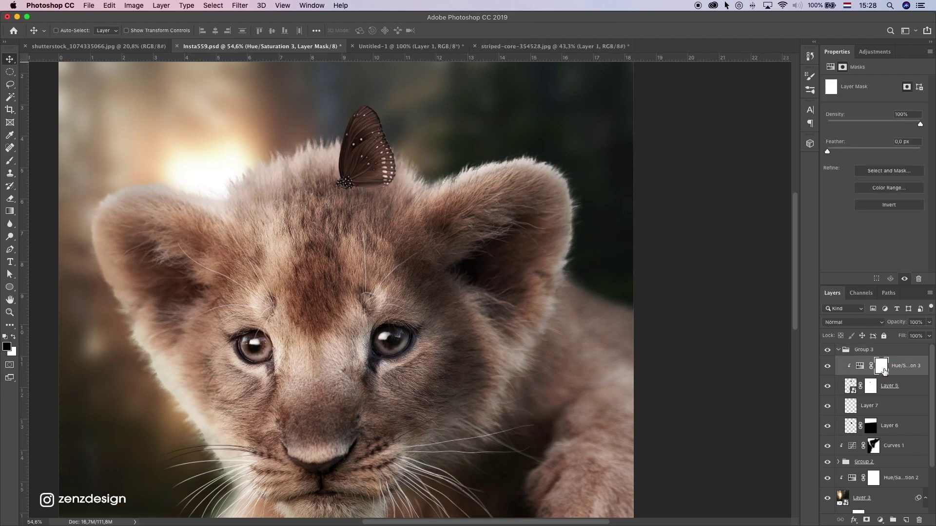
left_click(826, 385)
left_click(827, 386)
left_click(870, 386)
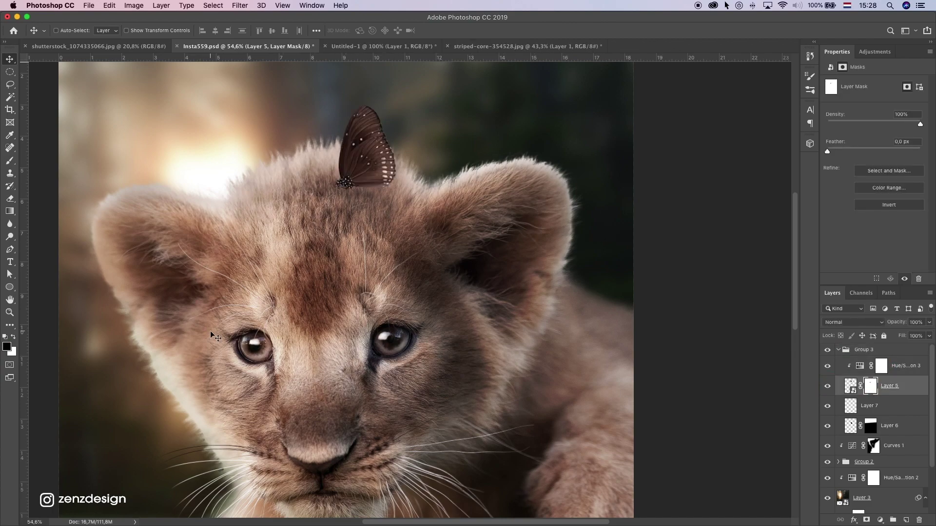
Step: Choose the 112 px grass-blade tip from the default Legacy Brushes for the Brush tool
left_click(10, 161)
left_click(60, 32)
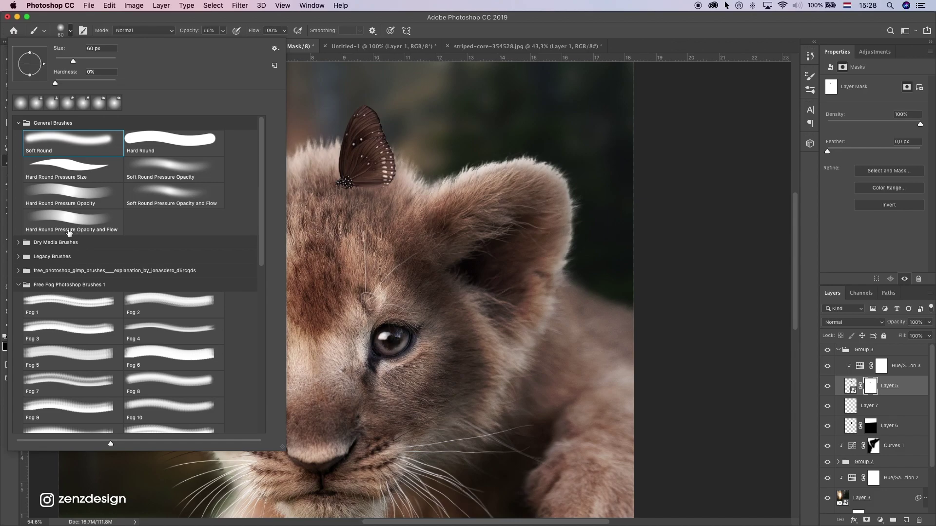
left_click(19, 123)
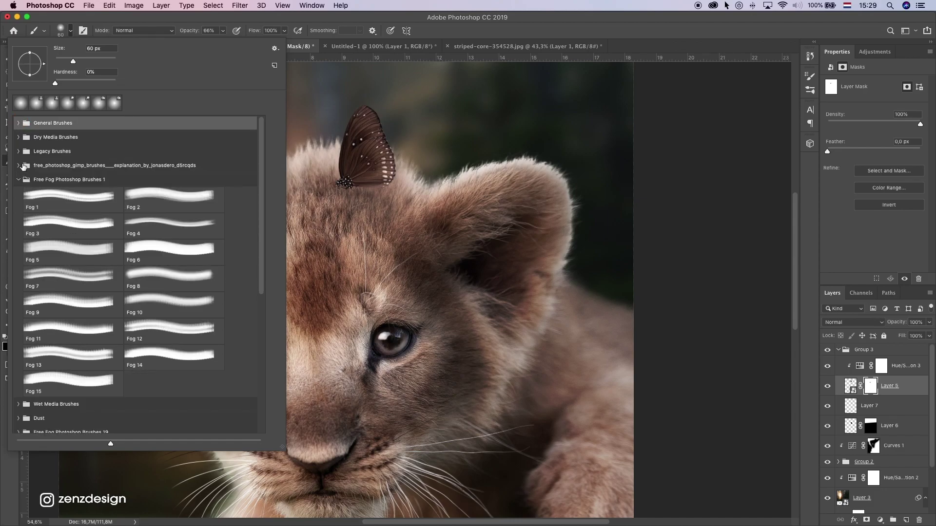
left_click(19, 179)
left_click(18, 152)
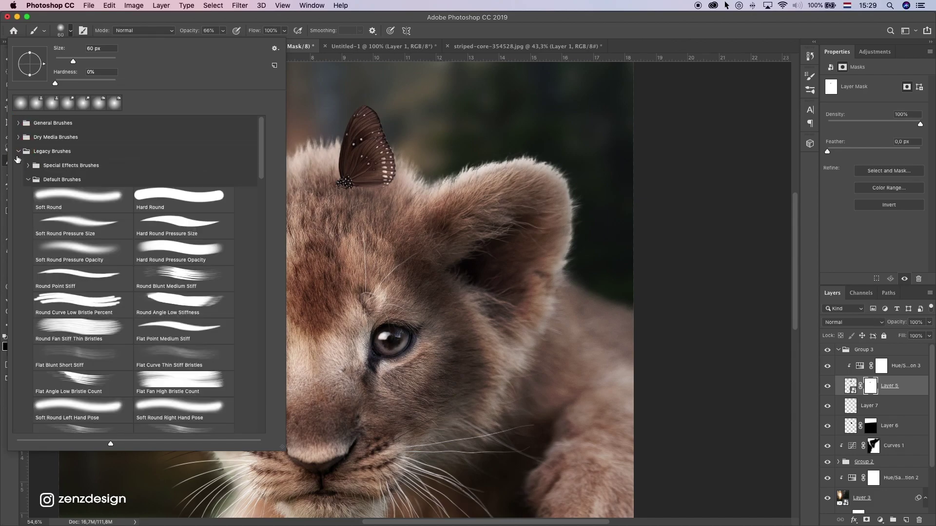
scroll(128, 302, "down", 15)
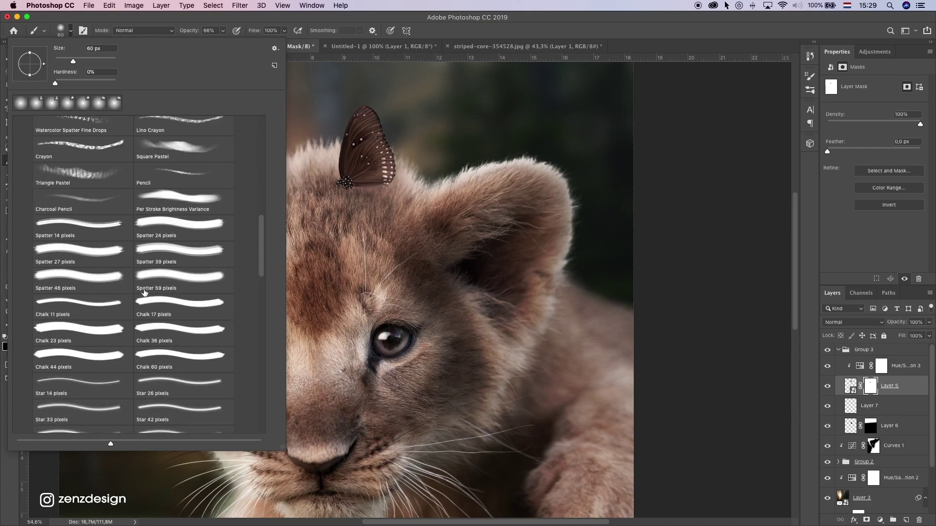
left_click(104, 229)
left_click(420, 19)
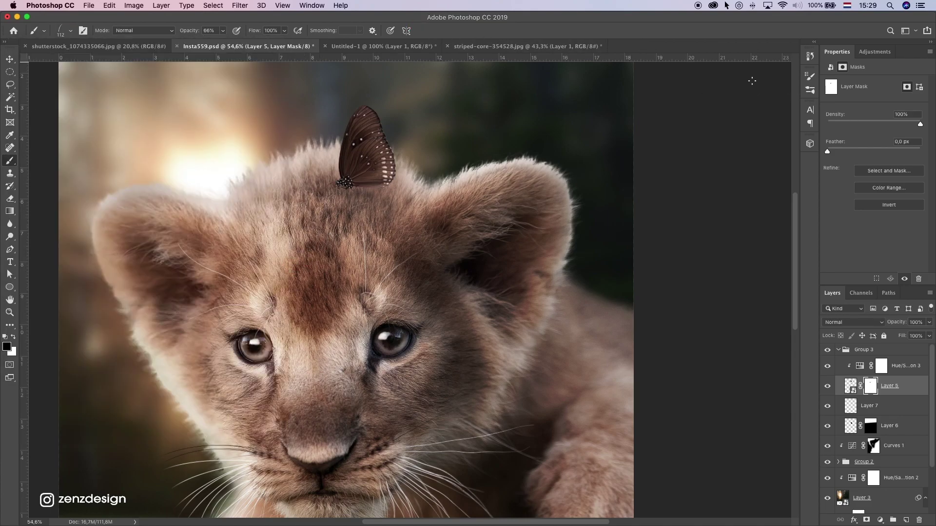
Step: Turn off Color Dynamics for the grass brush and raise its opacity to 100%
left_click(83, 31)
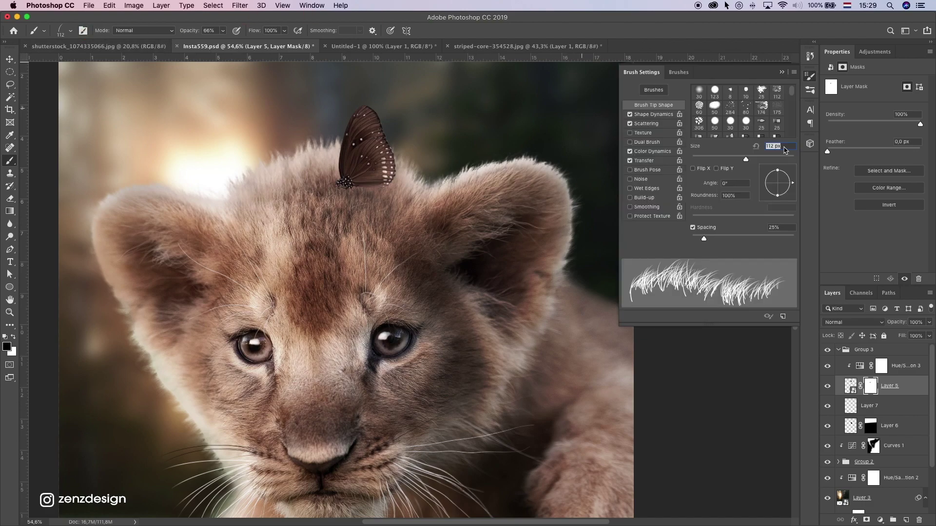
left_click(630, 151)
left_click(629, 160)
left_click(224, 32)
left_click_drag(250, 42, 279, 16)
left_click(369, 237)
Step: Adjust the grass brush to 100 px and paint black on the Layer 5 mask along the butterfly's lower wing edge
left_click(866, 387)
key("bracketright")
key("bracketright")
key("bracketright")
key("bracketright")
key("bracketright")
key("bracketright")
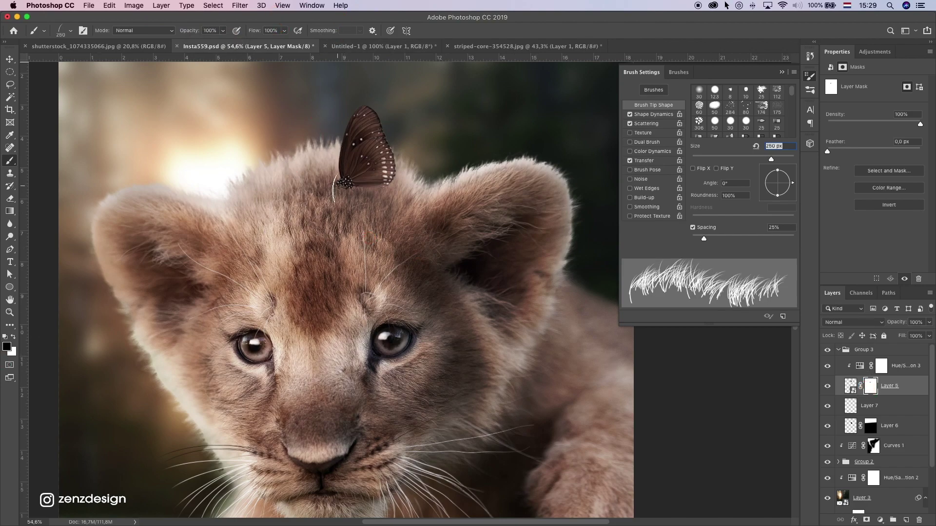
key("bracketleft")
key("bracketleft")
key("bracketleft")
key("bracketleft")
key("bracketleft")
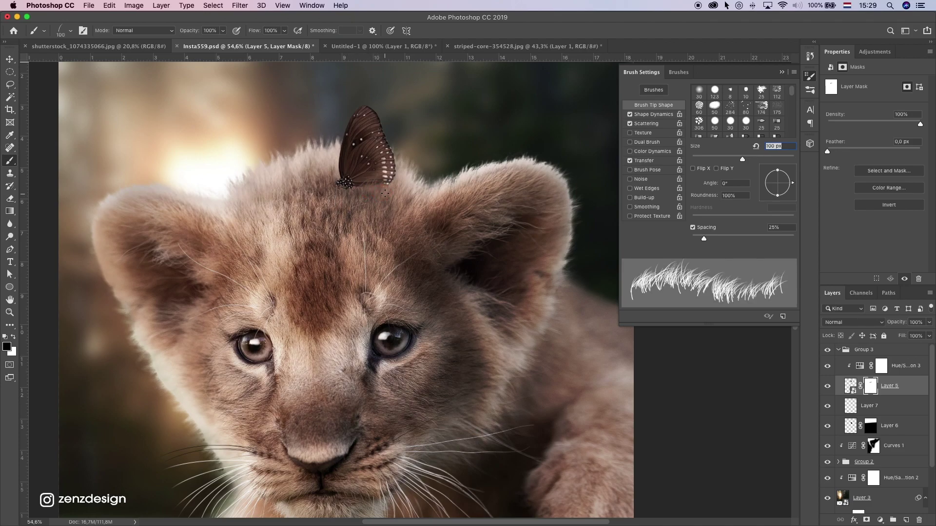
Step: Reduce the grass brush to 70 px and mask more of the butterfly's base so the cub's fur overlaps it
key("bracketleft")
key("bracketleft")
key("bracketleft")
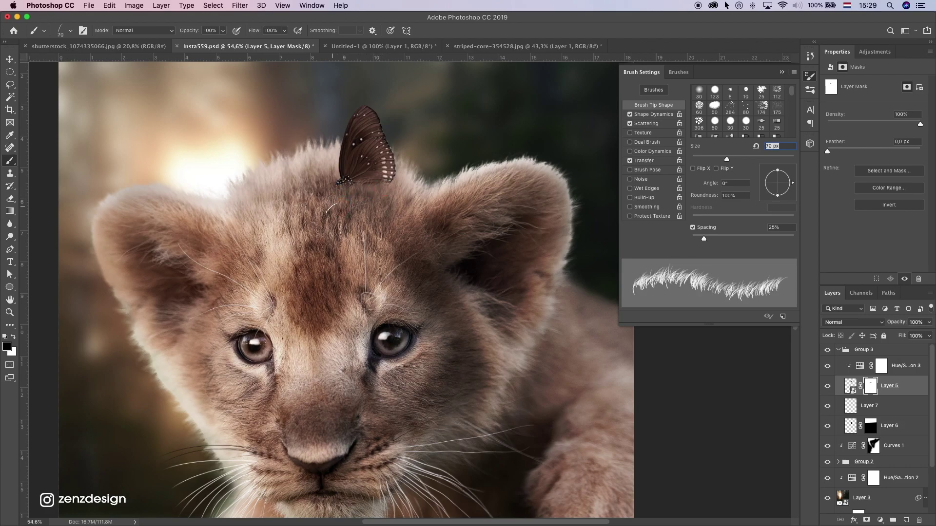
scroll(334, 210, "down", 5)
scroll(361, 203, "up", 5)
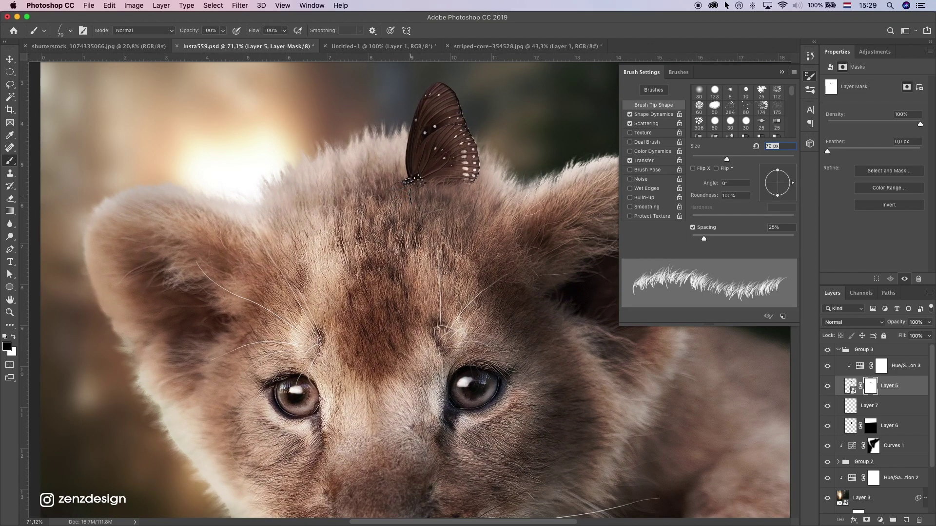
scroll(361, 215, "down", 5)
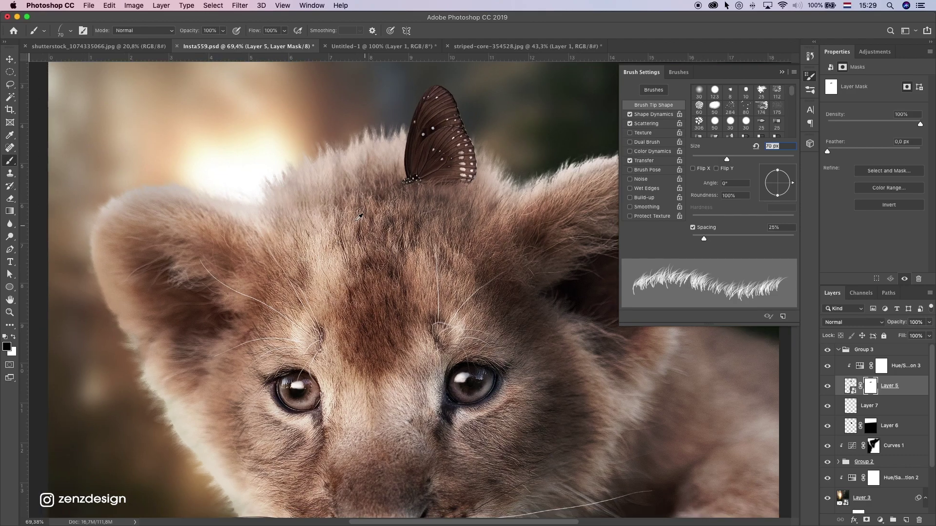
scroll(354, 217, "up", 5)
scroll(354, 217, "up", 2)
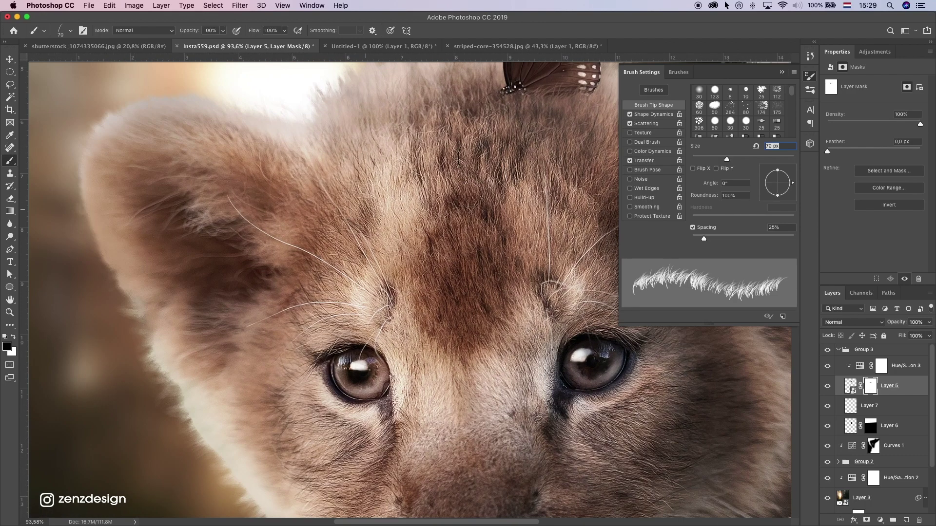
Step: Paint white on the Layer 5 mask over the butterfly's head to bring its hidden parts back
left_click_drag(385, 256, 227, 435)
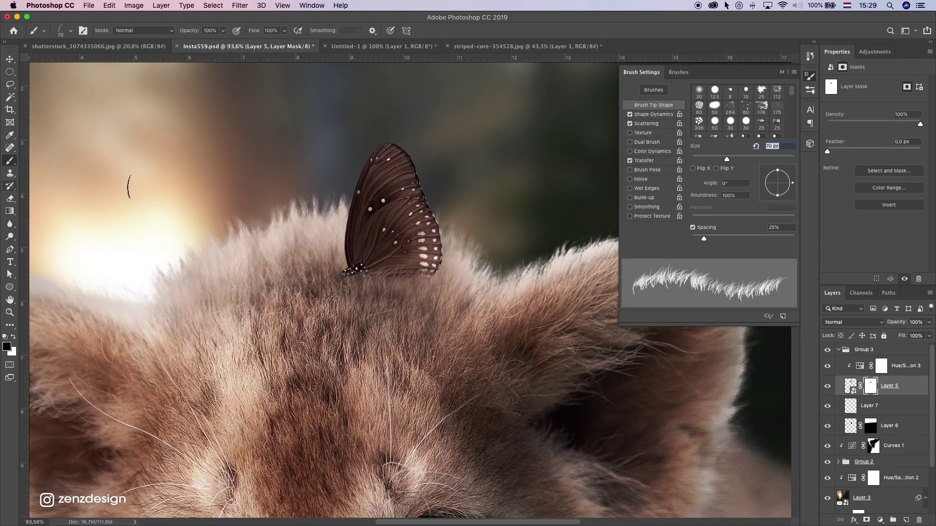
left_click(13, 336)
mouse_move(358, 264)
left_mouse_down()
mouse_move(360, 272)
mouse_move(342, 273)
left_mouse_up()
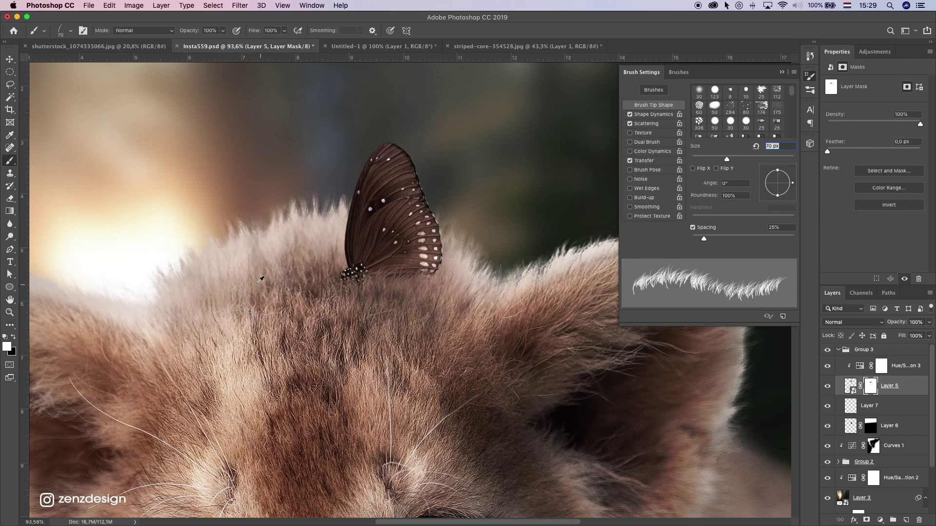
Step: Paint black with the grass brush at 100 px on the Layer 5 mask to blend the lower wing edge into the fur
scroll(259, 282, "down", 6)
scroll(261, 280, "up", 4)
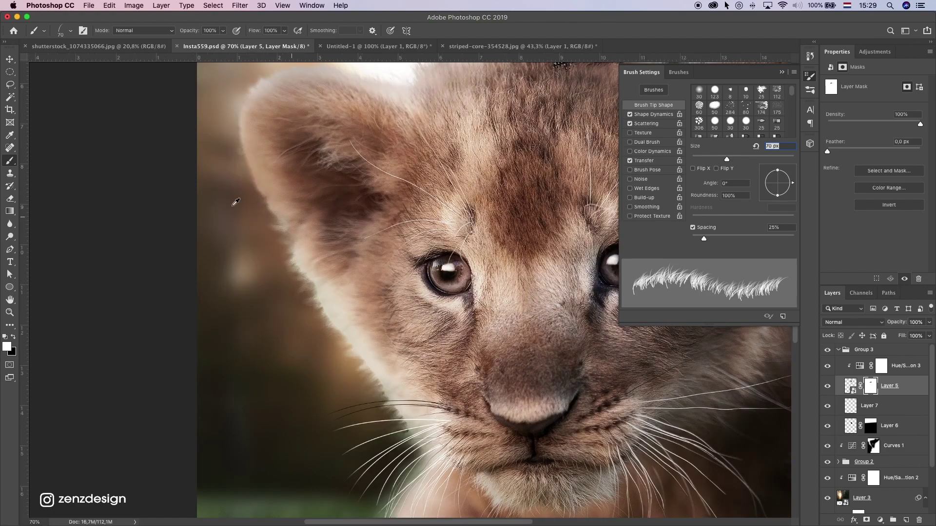
left_click_drag(478, 136, 211, 403)
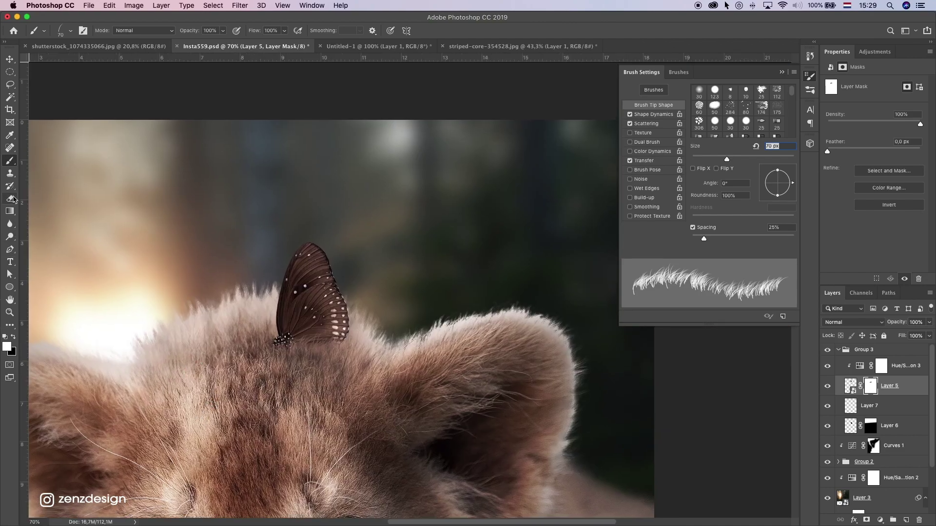
left_click(14, 336)
left_click_drag(321, 349, 330, 350)
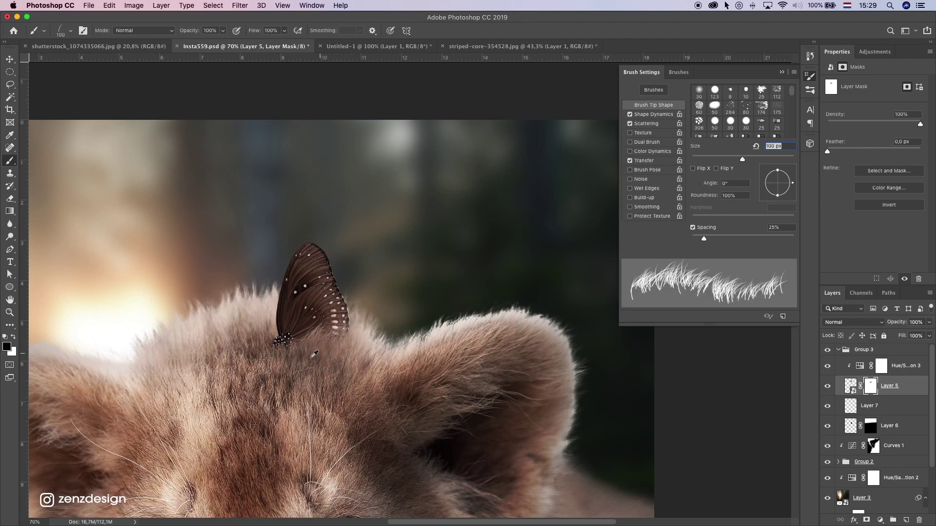
scroll(316, 351, "down", 5)
scroll(458, 181, "up", 3)
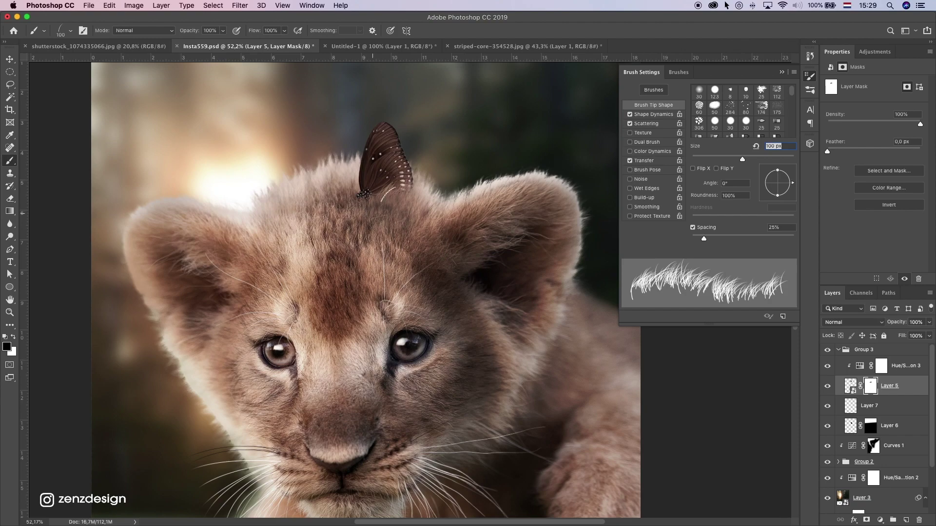
Step: Undo the last brush strokes on the butterfly's mask
left_click(372, 208, "ctrl+alt")
key("super+z")
key("super+z")
key("super+z")
Step: Set the grass brush back to 70 px and refine the butterfly's lower edge on its mask
key("bracketleft")
key("bracketleft")
key("bracketleft")
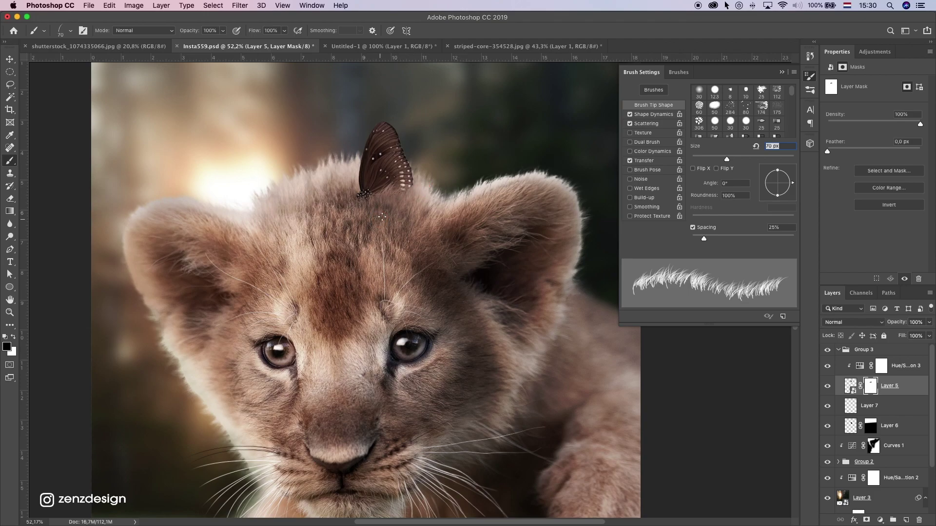
scroll(354, 239, "down", 5)
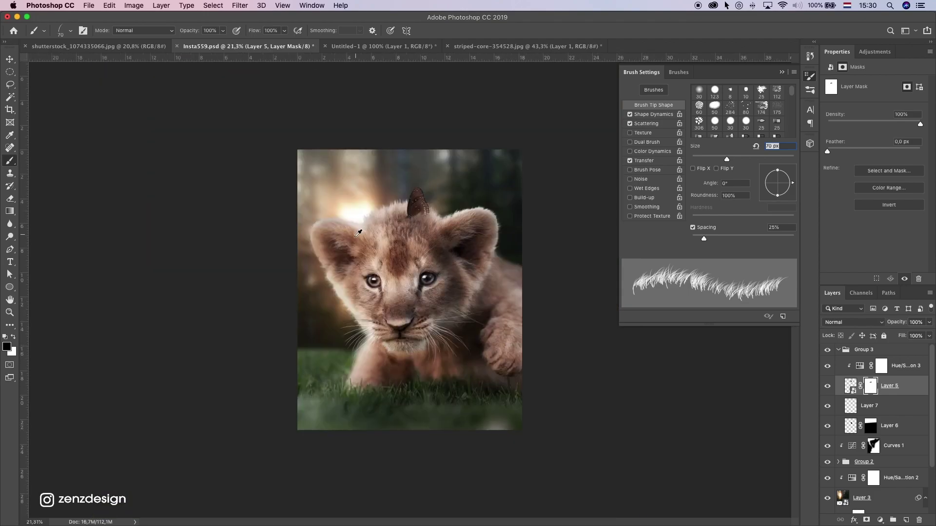
scroll(422, 202, "up", 5)
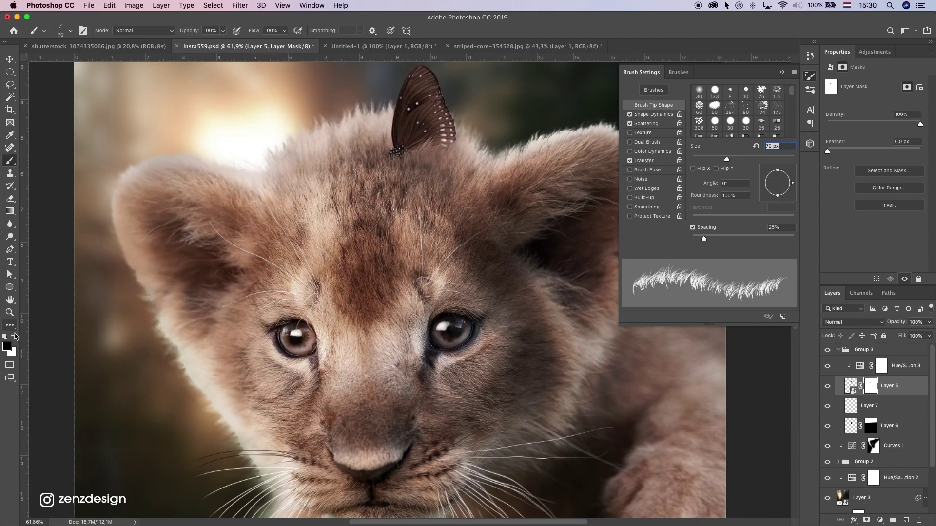
key("x")
left_click(13, 337)
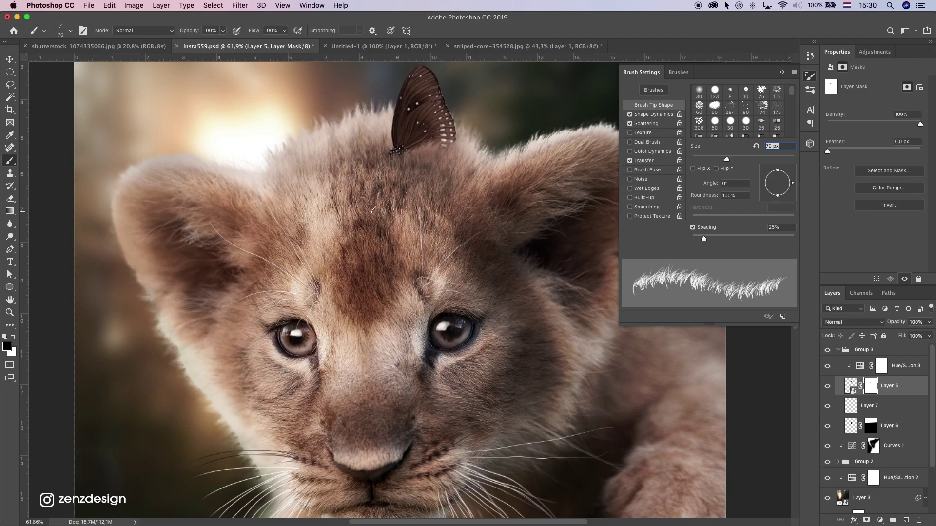
scroll(373, 210, "down", 5)
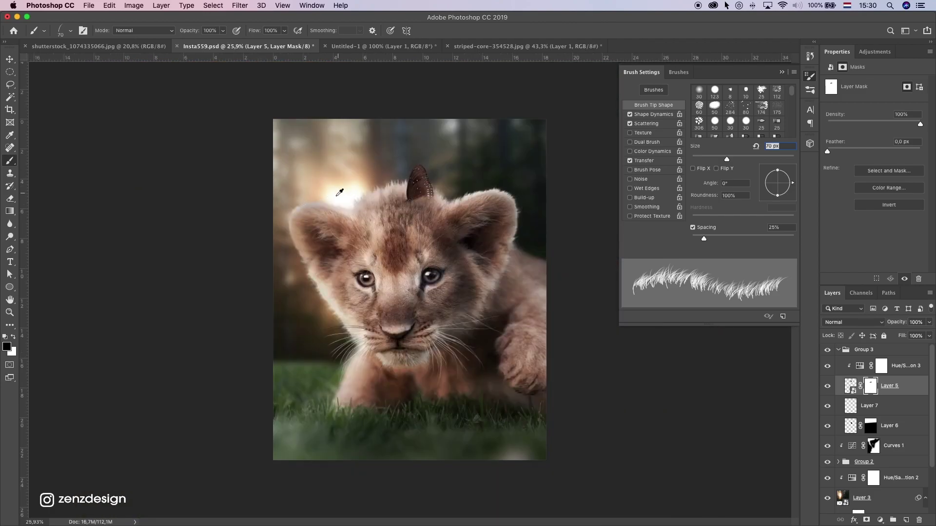
scroll(340, 193, "up", 2)
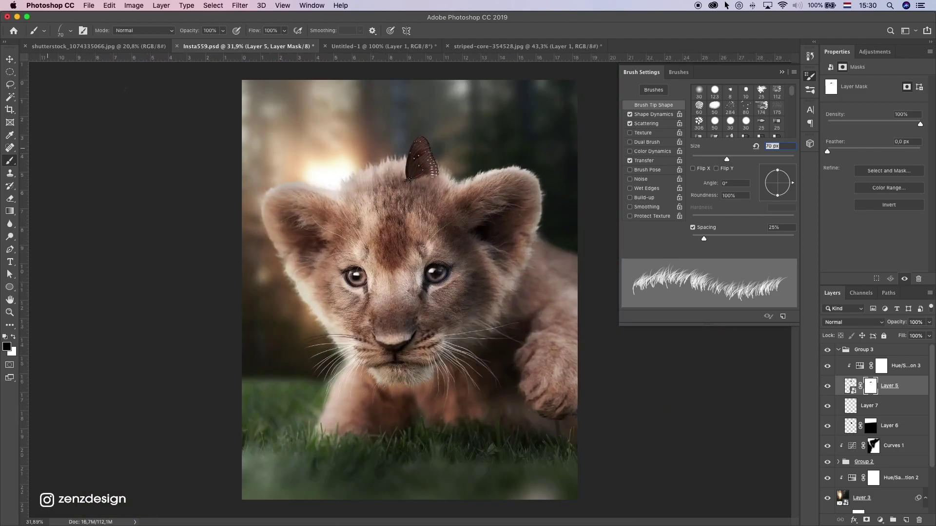
Step: Shift the butterfly group slightly left and up on the cub's head, and select Layer 5 within it
key("v")
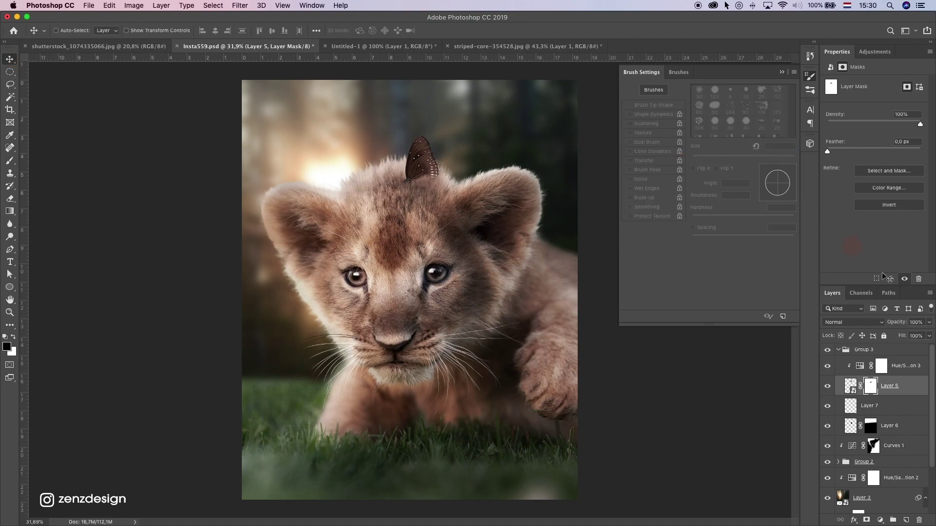
left_click(872, 350)
left_click_drag(478, 198, 475, 199)
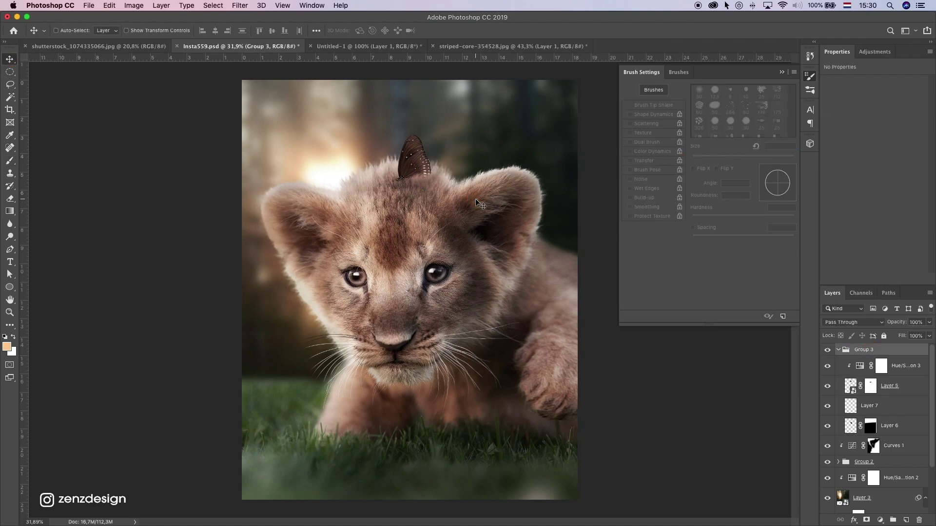
left_click(877, 390)
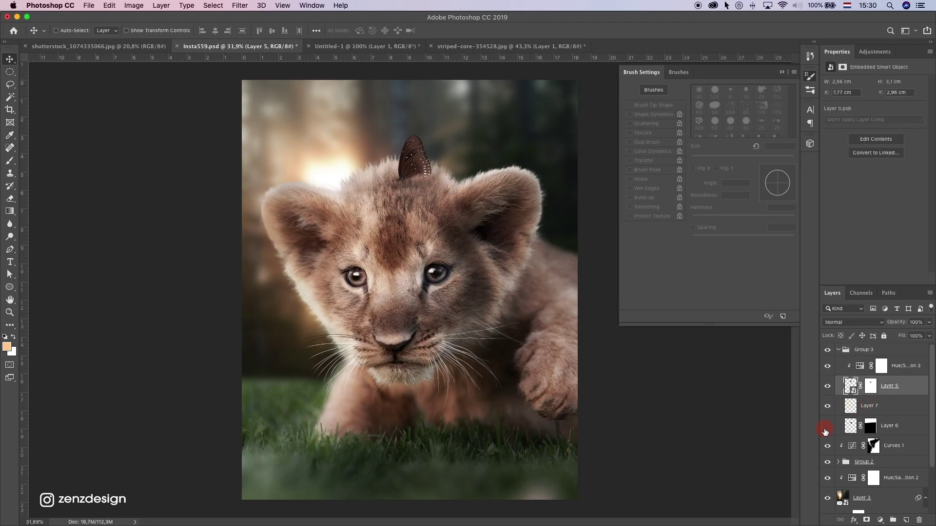
Step: Reposition Layer 7 at the base of the butterfly and set its opacity to 77%
left_click(872, 405)
left_click_drag(499, 217, 450, 174)
key("super+t")
key("Return")
left_click(929, 323)
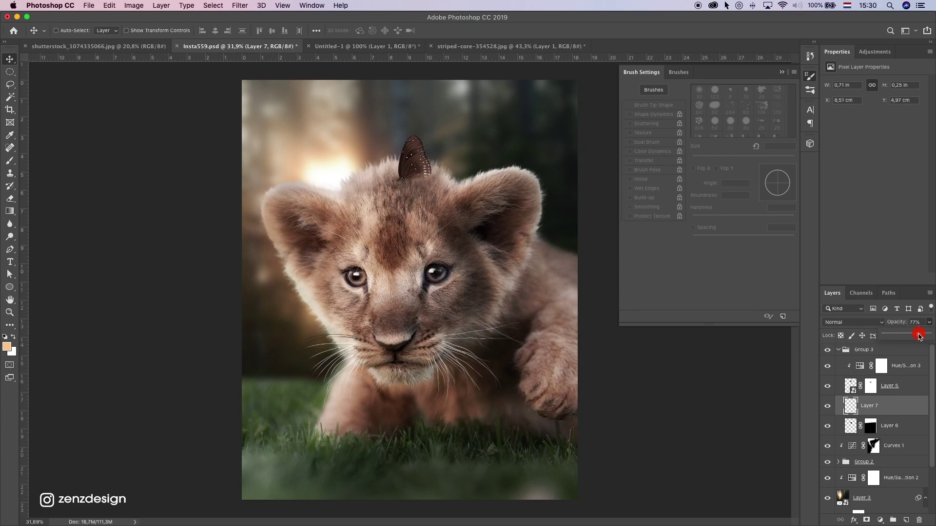
scroll(336, 342, "down", 5)
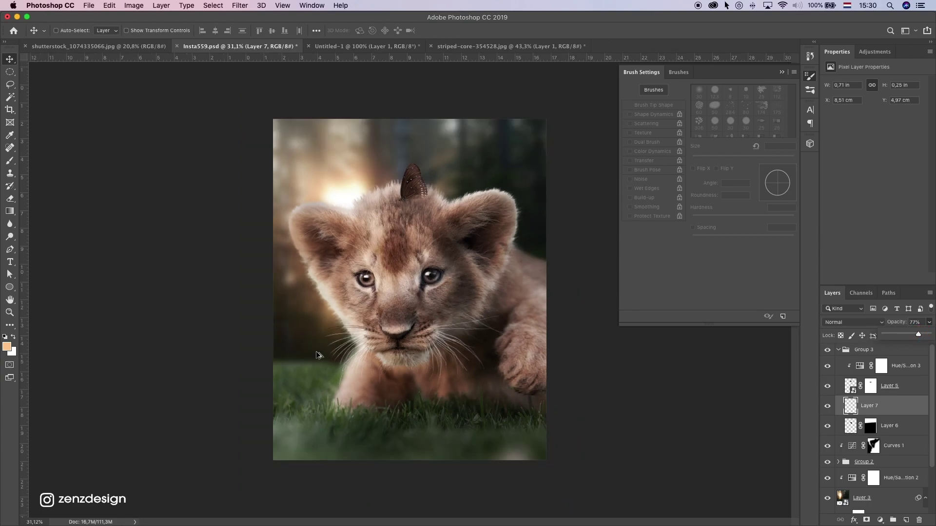
scroll(362, 325, "up", 3)
scroll(363, 328, "up", 1)
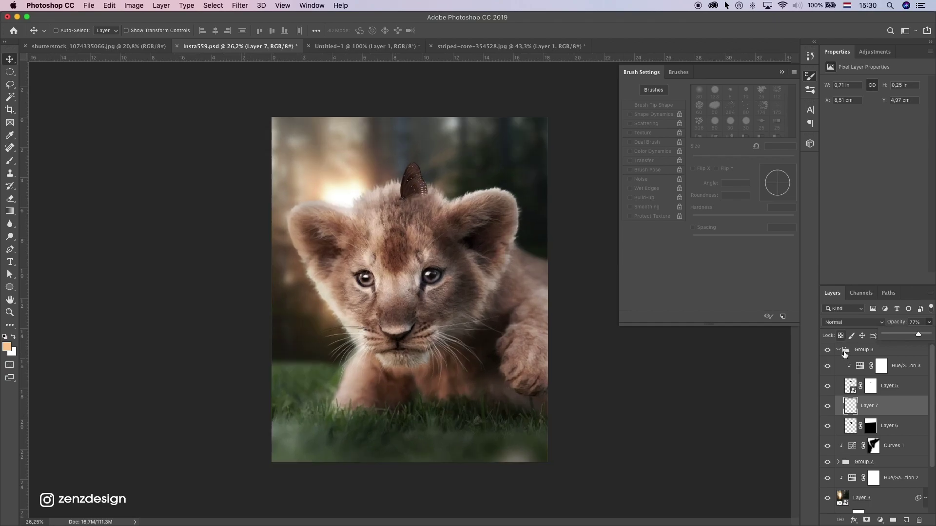
Step: Set Layer 6's opacity to 22% and reposition it as a soft shadow on the fur beneath the butterfly
left_click(870, 425)
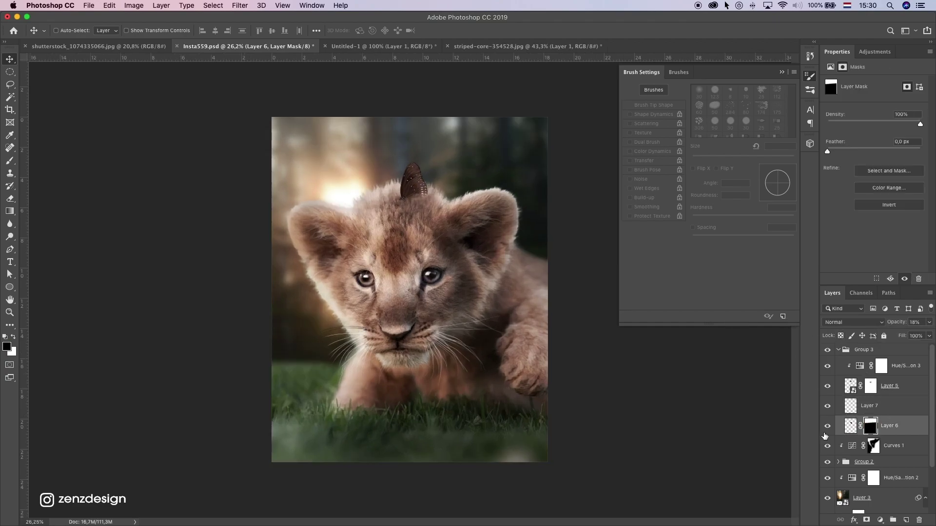
left_click(929, 322)
left_click_drag(919, 334, 907, 333)
left_click_drag(474, 249, 475, 241)
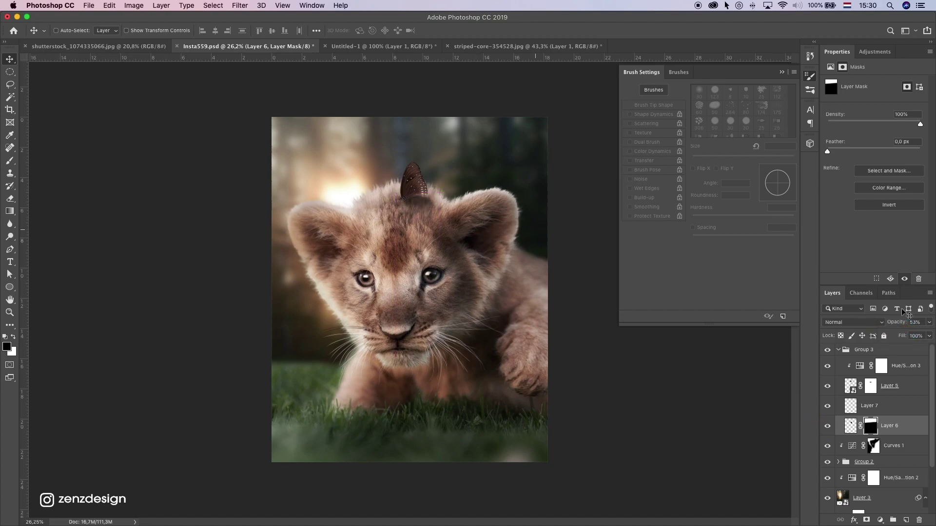
left_click_drag(929, 322, 894, 338)
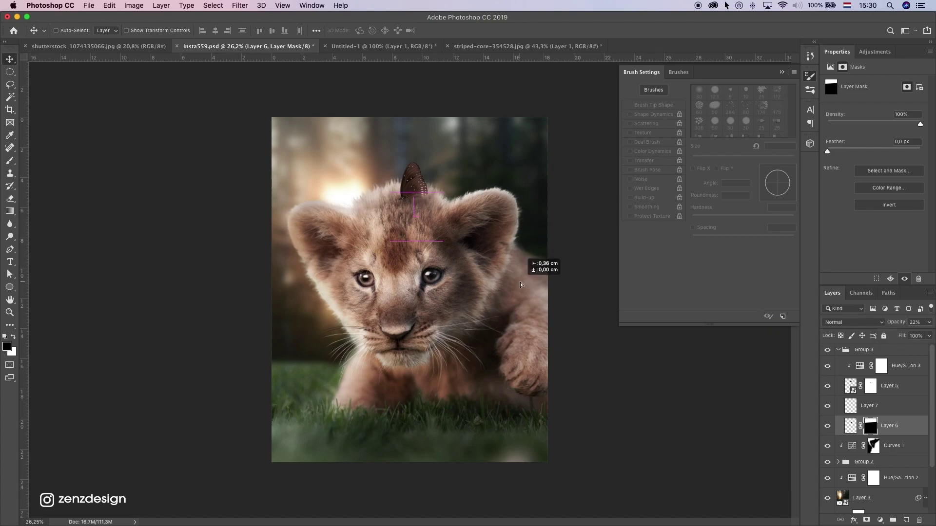
key("super+t")
left_click_drag(414, 192, 420, 207)
key("Return")
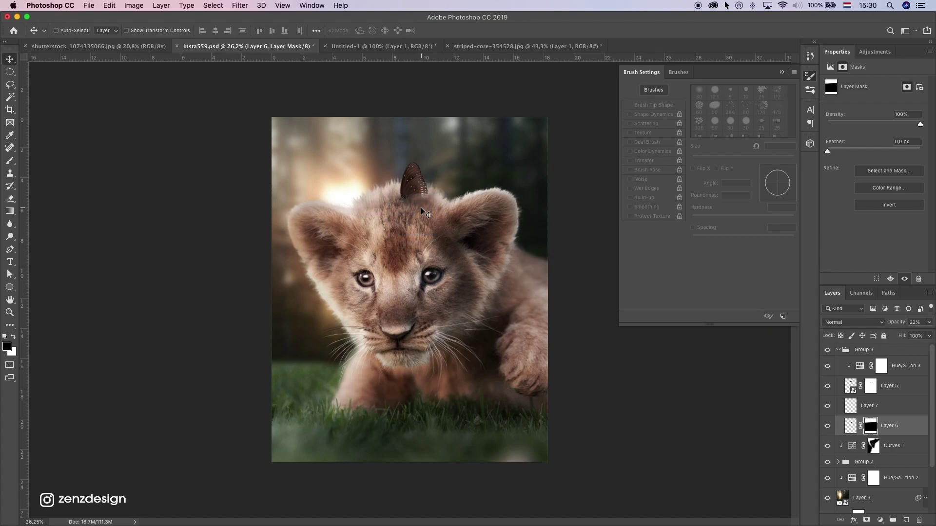
Step: Rotate the whole butterfly group slightly clockwise and reposition it on the cub's head
key("ctrl+minus")
key("ctrl+minus")
key("ctrl+0")
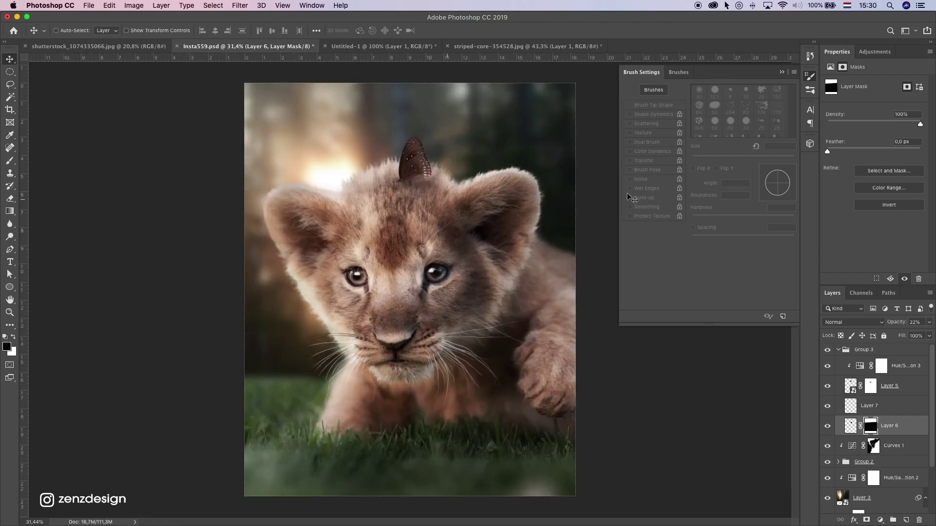
left_click(876, 353)
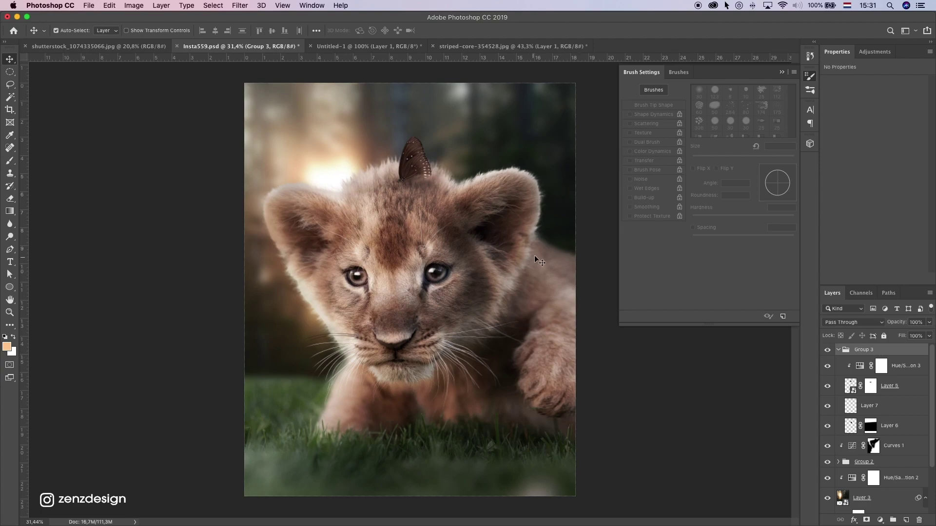
key("ctrl+t")
left_click_drag(480, 217, 463, 244)
key("Return")
left_click_drag(438, 185, 340, 207)
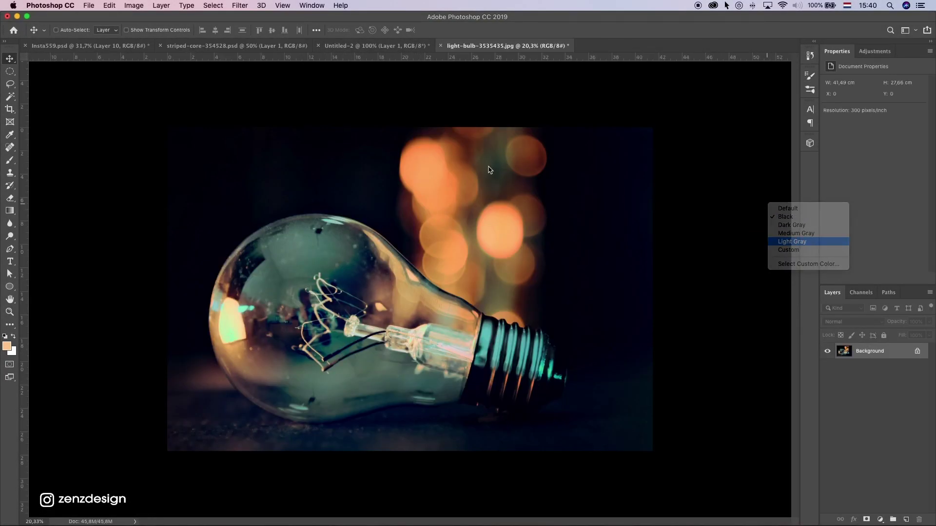
Step: Set the canvas surround to Light Gray and lasso the bokeh lights in light-bulb-3535435.jpg to bring them into Insta559.psd
left_click(783, 242)
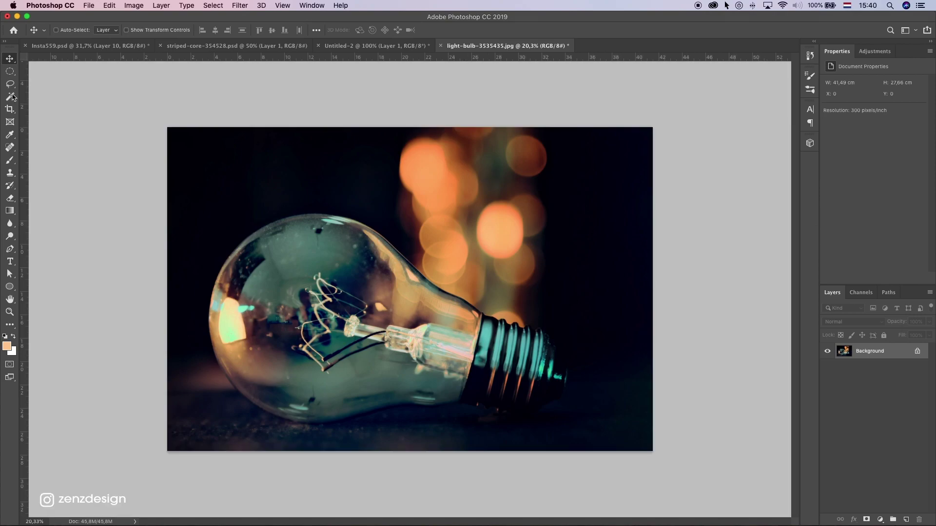
left_click(10, 83)
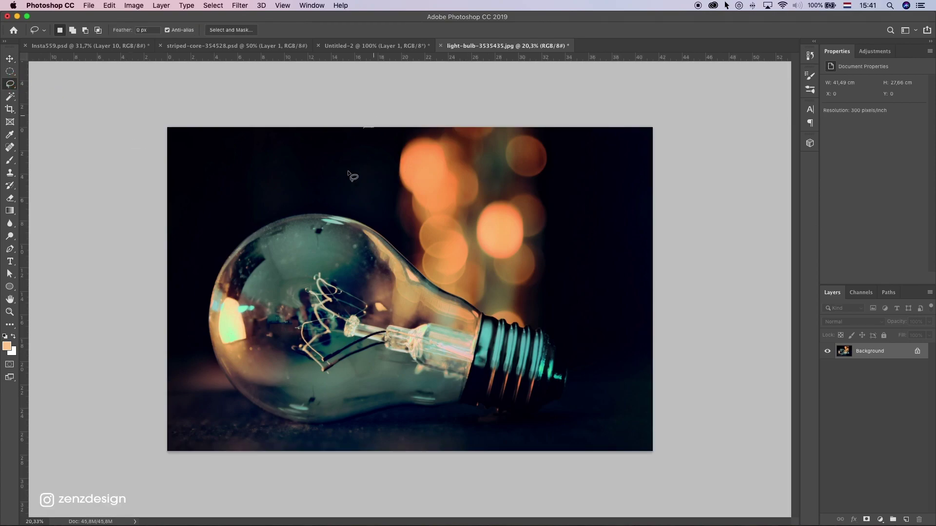
mouse_move(348, 157)
left_mouse_down()
mouse_move(393, 244)
mouse_move(437, 291)
mouse_move(502, 319)
mouse_move(584, 239)
mouse_move(478, 105)
mouse_move(359, 121)
left_mouse_up()
key("shift+BackSpace")
left_click(441, 45)
left_click(442, 181)
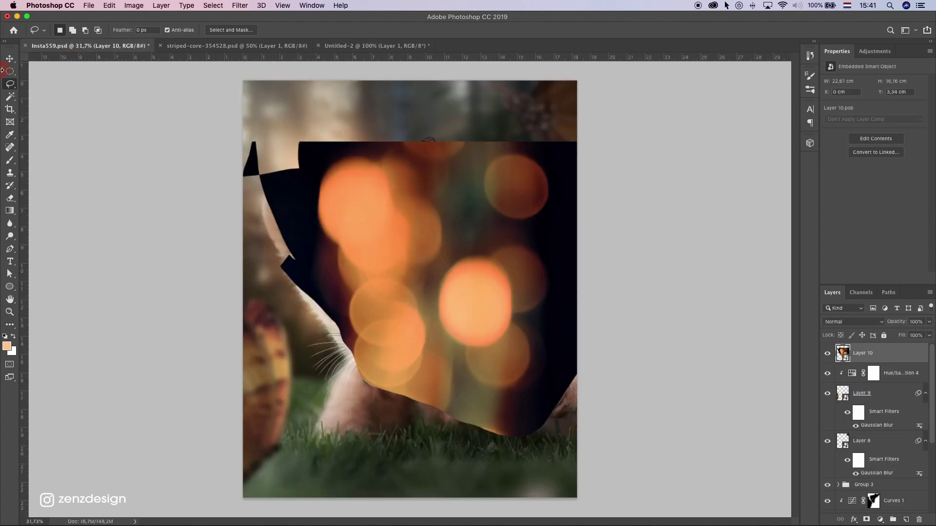
Step: Replace the jagged bokeh cutout on Layer 10 with a cleaner one and convert it to a smart object
key("v")
mouse_move(881, 354)
left_mouse_down()
mouse_move(891, 514)
mouse_move(923, 507)
mouse_move(919, 519)
left_mouse_up()
key("super+z")
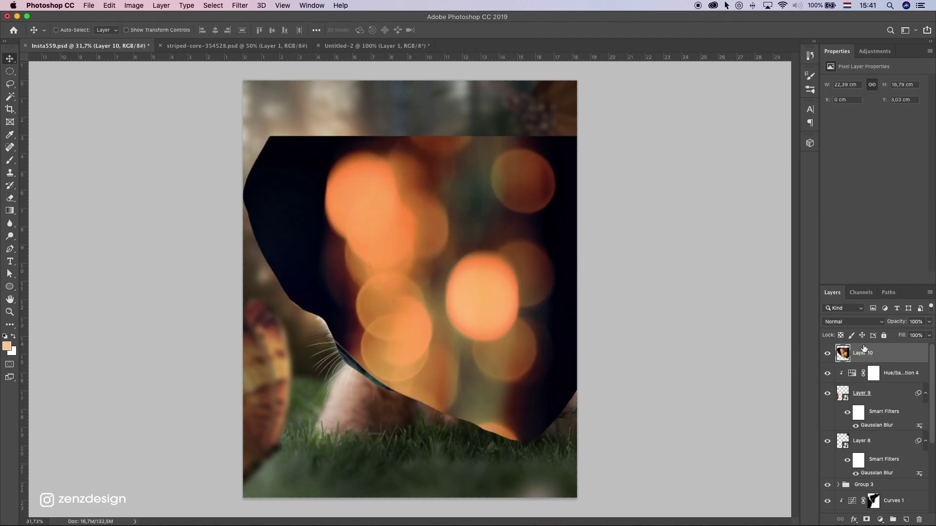
right_click(864, 348)
left_click(812, 233)
Step: Set Layer 10's blend mode to Screen and move the bokeh over the glowing upper-left background
left_click(851, 322)
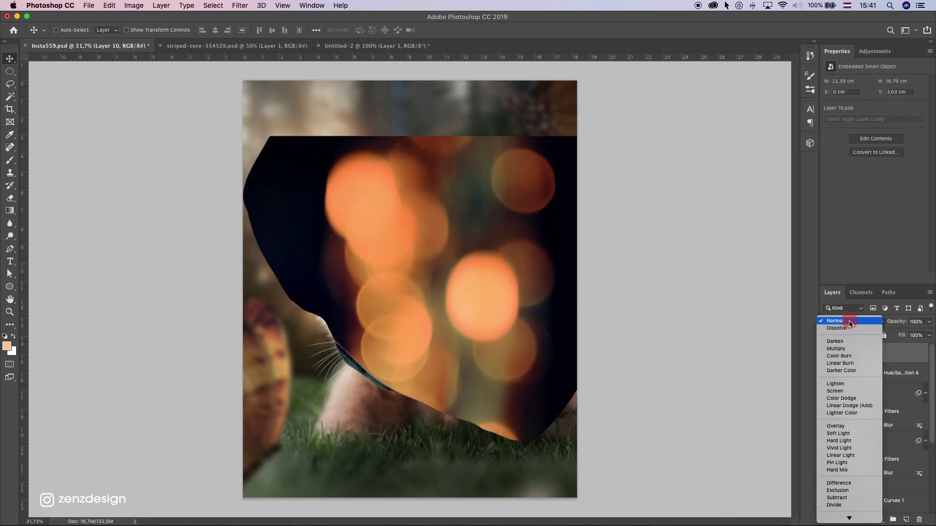
left_click(834, 390)
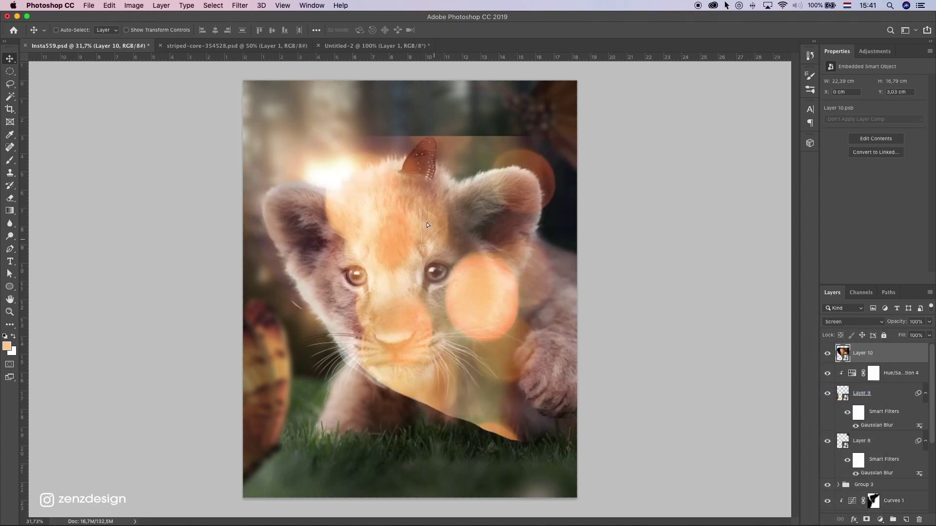
left_click_drag(426, 224, 463, 171)
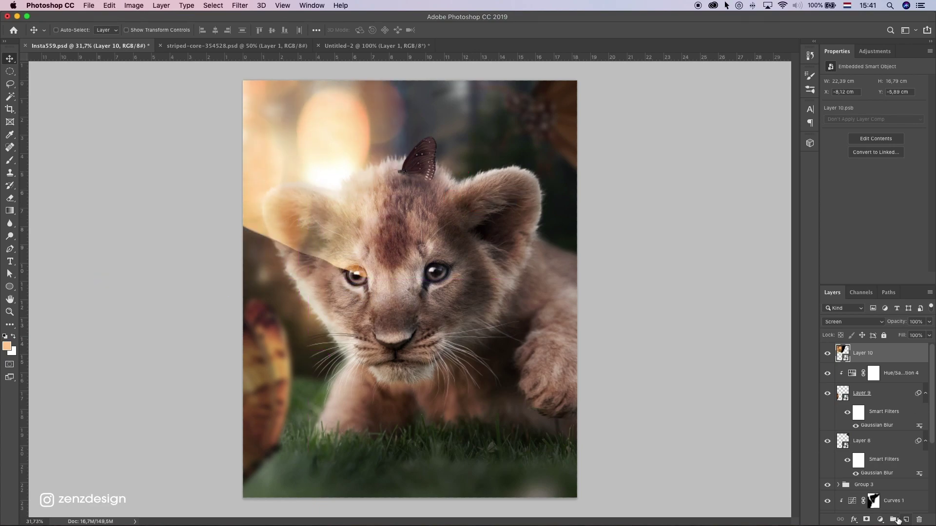
Step: Add a layer mask to Layer 10 and set up a soft round brush at 400 px
left_click(866, 519)
left_click(10, 163)
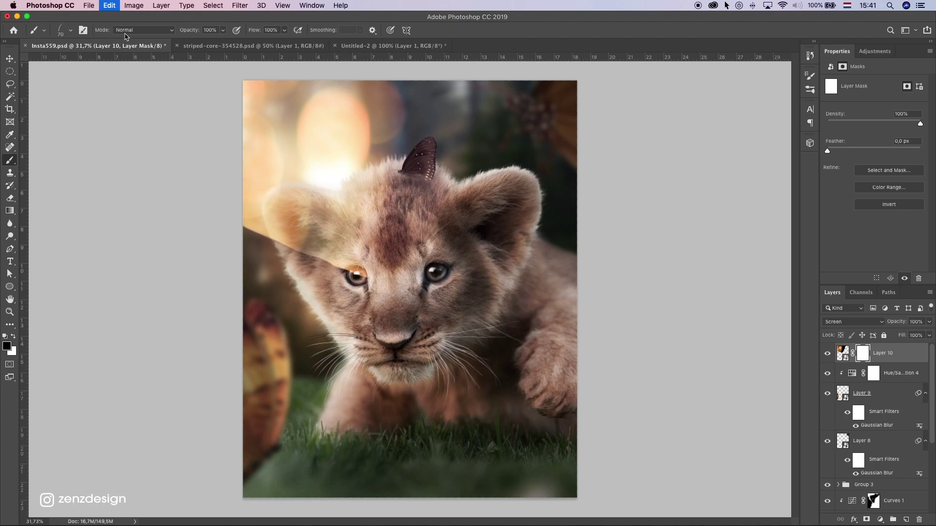
left_click(63, 31)
scroll(249, 252, "up", 8)
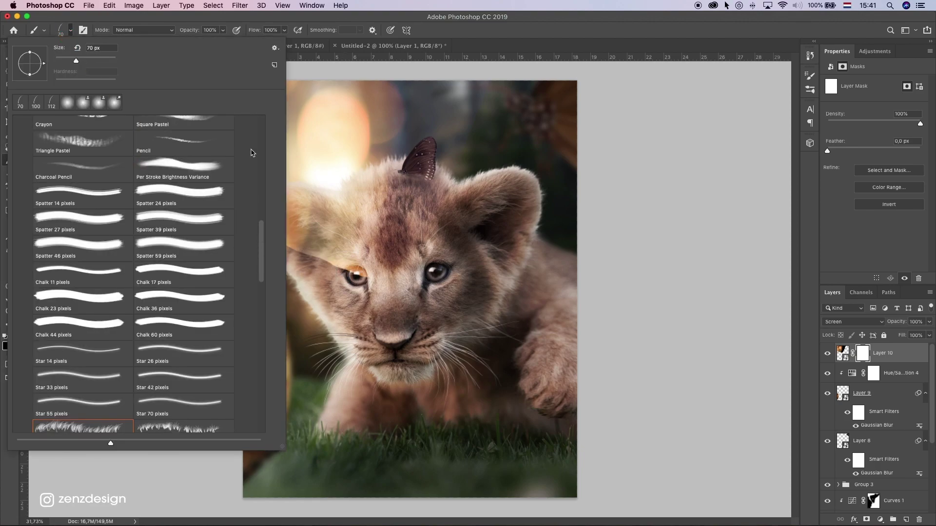
scroll(266, 120, "up", 10)
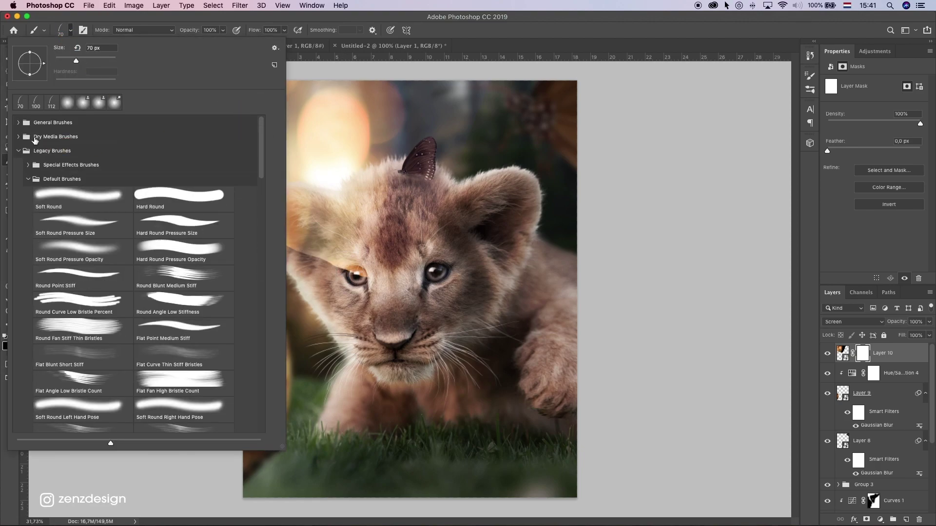
left_click(21, 128)
left_click(51, 134)
left_click(374, 20)
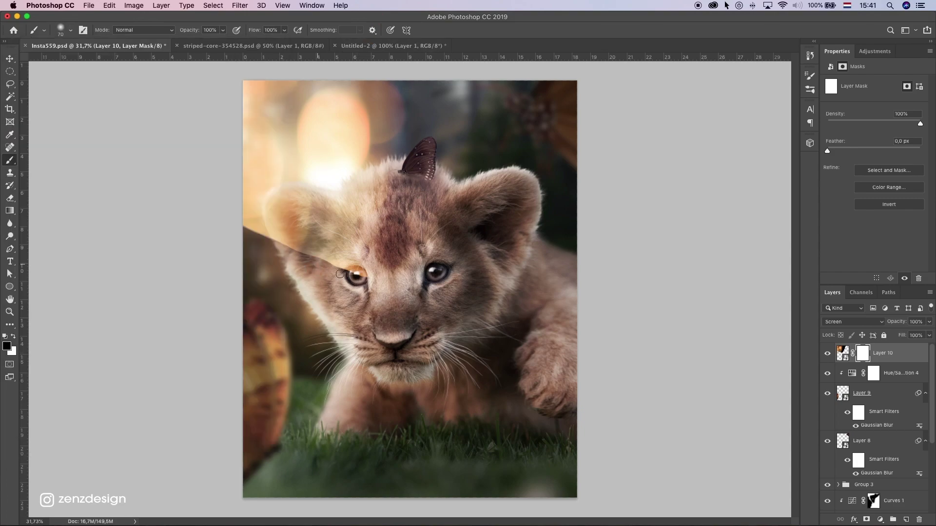
key("]")
key("]")
key("]")
key("]")
key("]")
key("]")
Step: Paint black on Layer 10's mask to hide the bokeh and its hard edge over the cub's face and ear
mouse_move(347, 271)
left_mouse_down()
mouse_move(291, 254)
mouse_move(324, 273)
mouse_move(314, 249)
mouse_move(204, 229)
left_mouse_up()
mouse_move(180, 246)
left_mouse_down()
mouse_move(290, 236)
mouse_move(276, 216)
mouse_move(359, 229)
mouse_move(209, 212)
left_mouse_up()
mouse_move(247, 284)
left_mouse_down()
mouse_move(220, 238)
mouse_move(230, 246)
mouse_move(239, 122)
mouse_move(209, 251)
left_mouse_up()
key("super+z")
key("super+z")
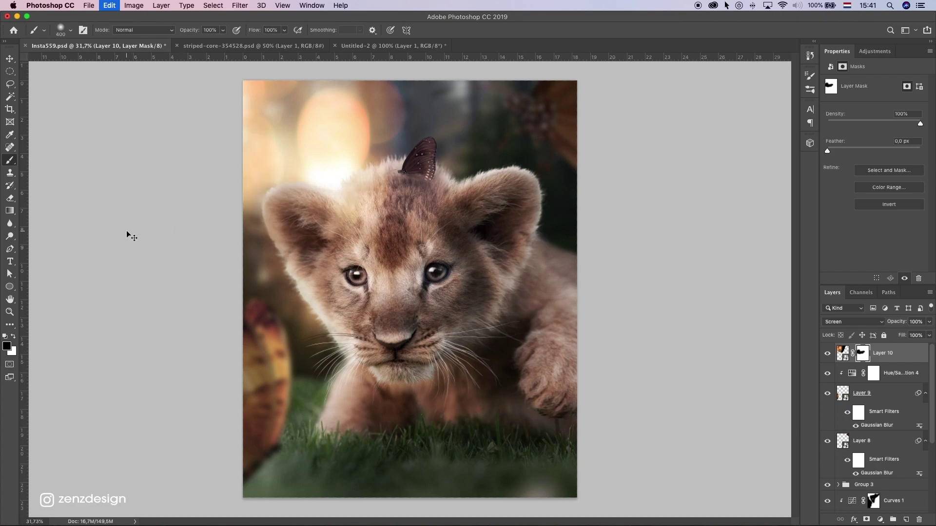
Step: Paint white on Layer 10's mask to bring back the bokeh in the background beside the cub's ear
key("x")
left_click_drag(258, 209, 207, 235)
key("super+z")
left_click_drag(261, 190, 283, 153)
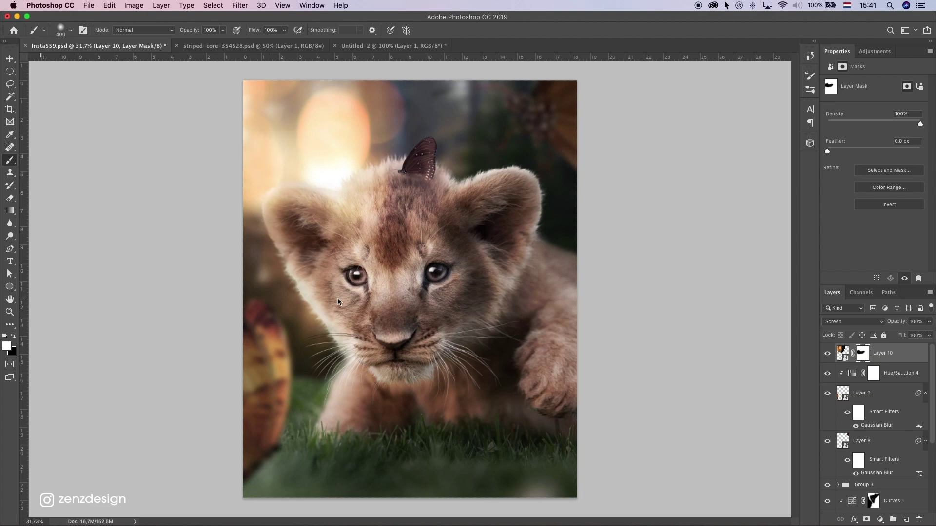
scroll(336, 300, "down", 5)
scroll(340, 292, "up", 3)
scroll(340, 291, "up", 3)
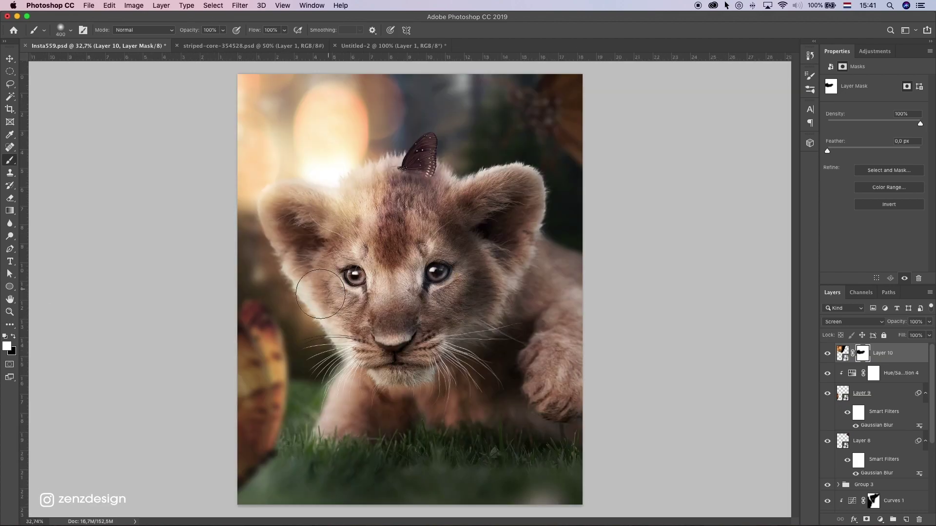
Step: Scale the bokeh on Layer 10 to 73.32% and place it around the sun glow behind the ear
key("super+t")
left_click_drag(507, 276, 438, 230)
left_click_drag(385, 177, 410, 237)
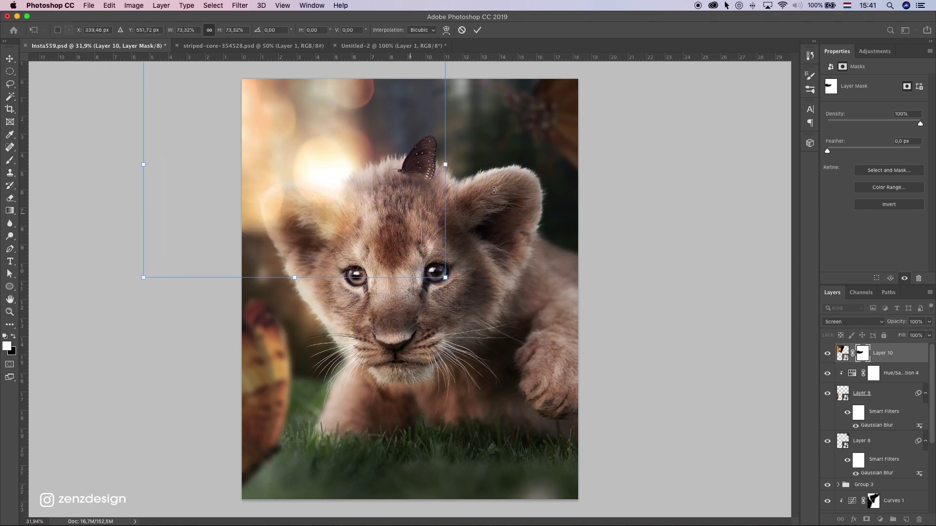
key("Return")
Step: Rotate the bokeh on Layer 10 clockwise and move it slightly up behind the cub's head
key("super+t")
mouse_move(468, 175)
left_mouse_down()
mouse_move(404, 292)
mouse_move(384, 307)
mouse_move(396, 300)
left_mouse_up()
left_click_drag(324, 183, 317, 151)
key("Return")
Step: Undo and restore the last bokeh transform to compare both placements at a smaller view
key("b")
scroll(351, 137, "down", 4)
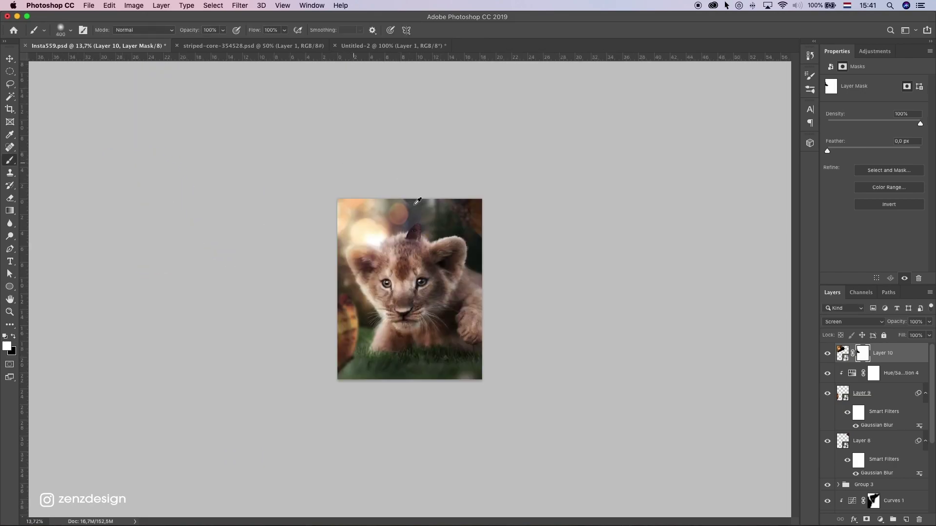
scroll(420, 203, "up", 2)
key("super+z")
left_click(130, 4)
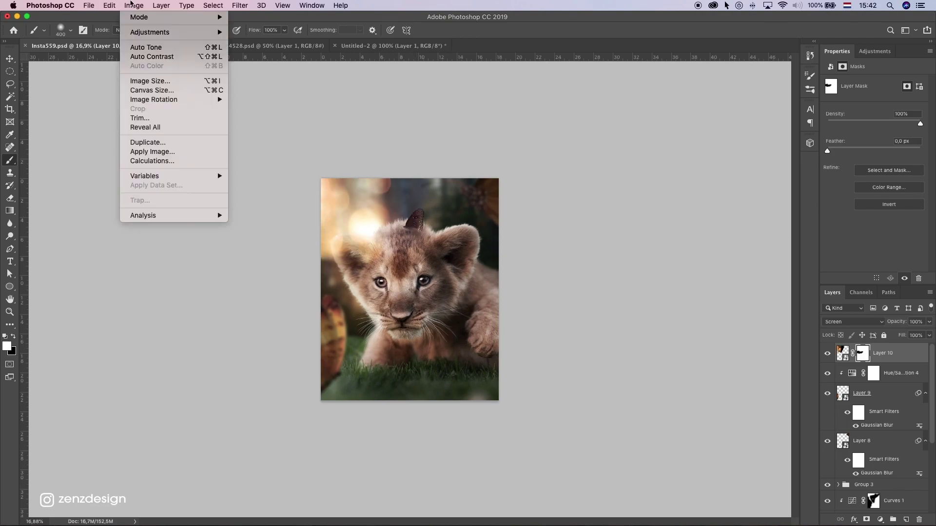
mouse_move(110, 6)
left_click(146, 18)
scroll(378, 234, "up", 3)
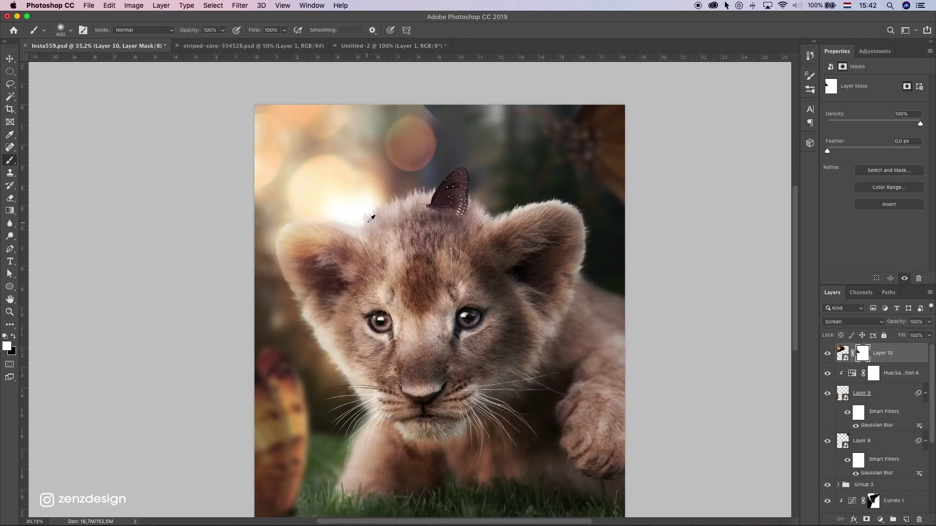
Step: Paint black on Layer 10's mask to hide the bokeh's hard edge above and around the butterfly
left_click(14, 336)
mouse_move(433, 101)
left_mouse_down()
mouse_move(407, 162)
mouse_move(425, 153)
mouse_move(465, 82)
mouse_move(454, 220)
left_mouse_up()
scroll(454, 220, "down", 6)
scroll(409, 251, "up", 3)
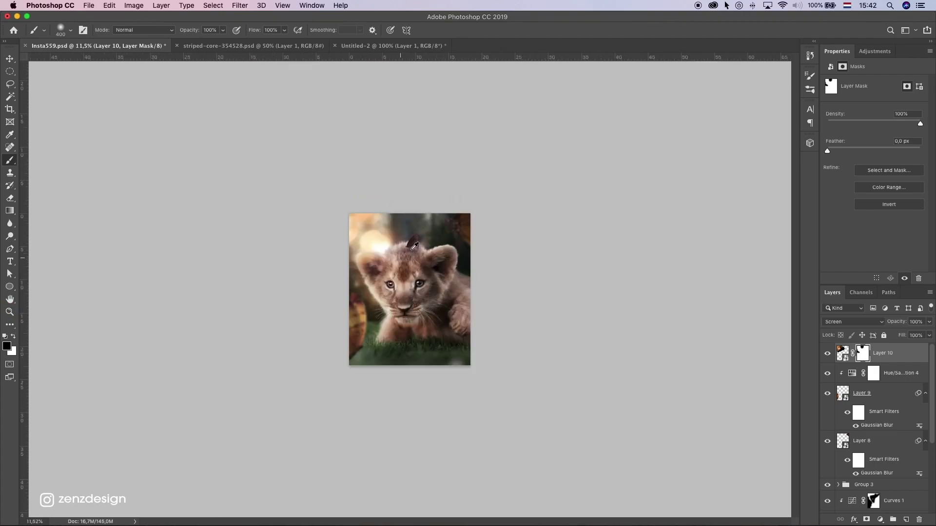
scroll(414, 246, "up", 5)
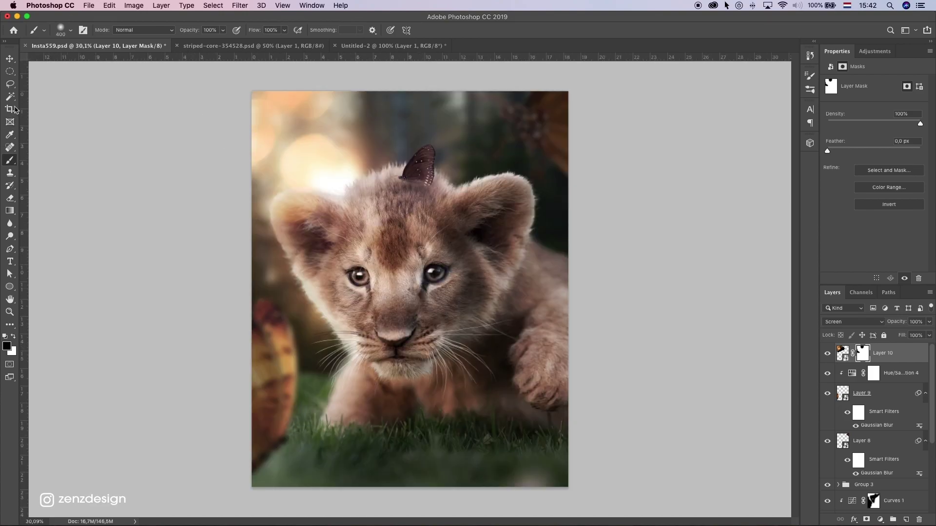
Step: Shift the bokeh lights on Layer 10 left and up above the sun glow, and select the layer's content instead of its mask
left_click(9, 62)
left_click_drag(403, 124, 373, 122)
scroll(355, 231, "down", 6)
scroll(410, 247, "up", 3)
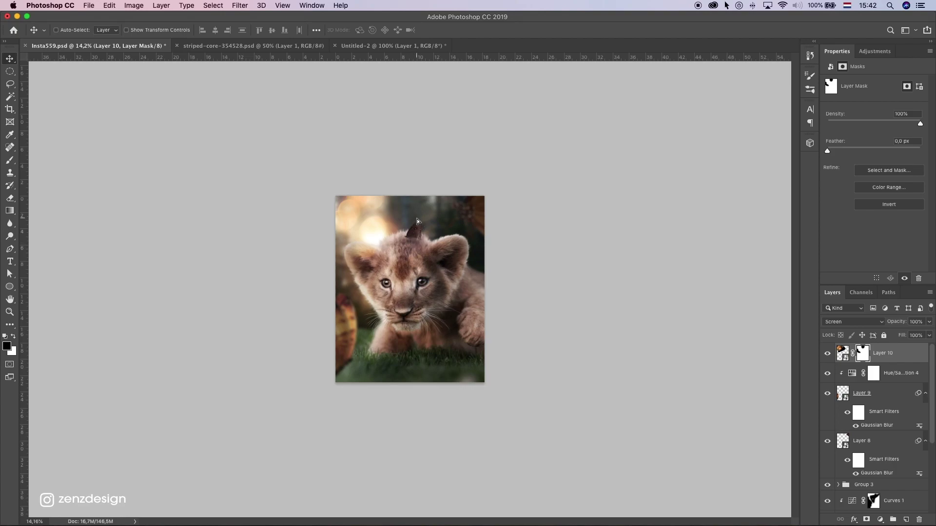
left_click_drag(417, 218, 415, 223)
scroll(397, 252, "down", 3)
scroll(395, 252, "up", 3)
scroll(395, 253, "up", 3)
scroll(399, 289, "down", 3)
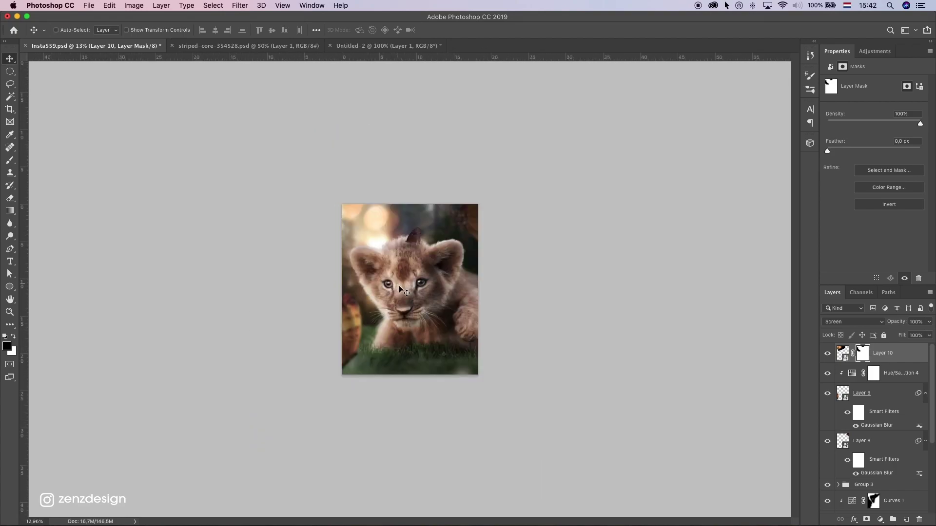
scroll(399, 289, "up", 3)
scroll(395, 293, "down", 3)
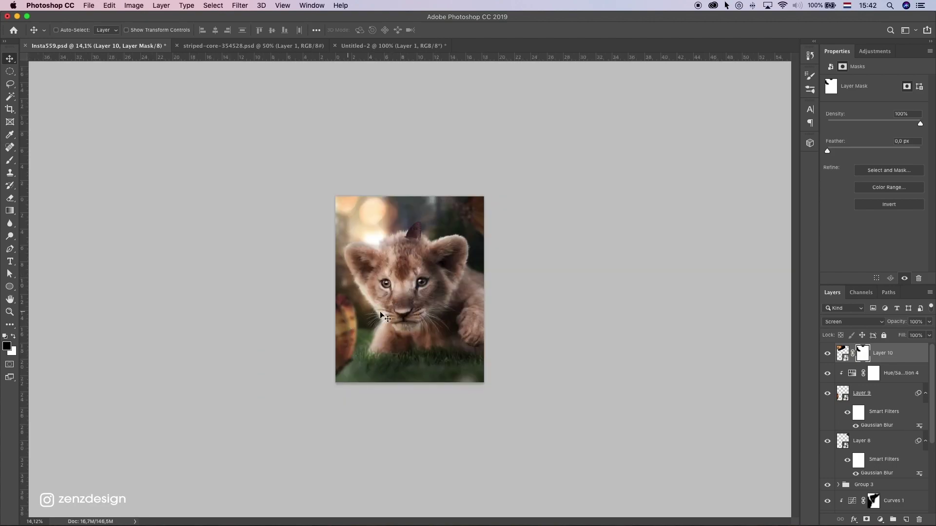
scroll(382, 315, "up", 3)
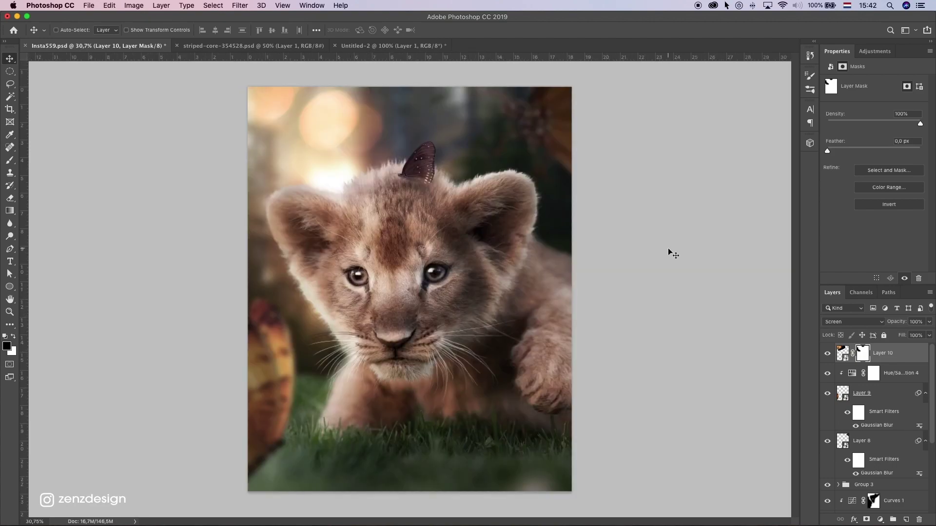
left_click(898, 347)
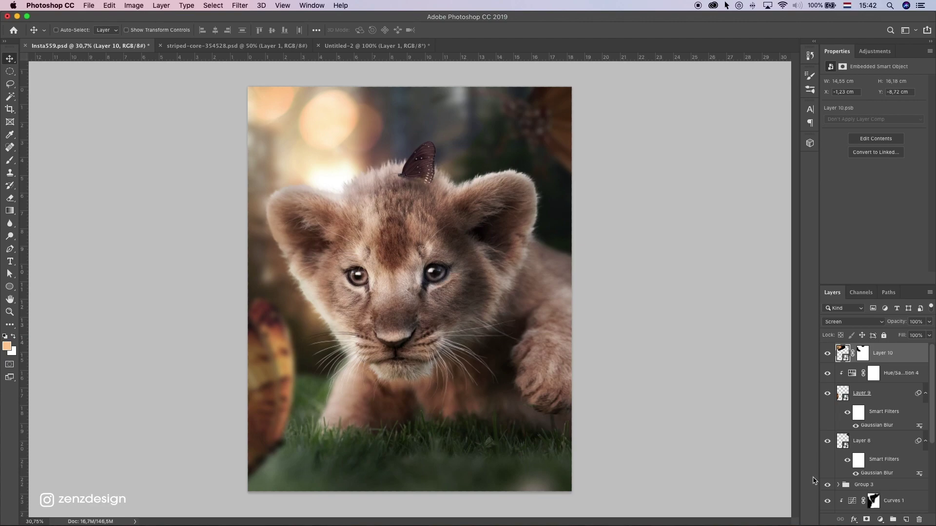
Step: Check the foreground butterfly on Layer 9 and set the saturation of its clipped Hue/Saturation 4 adjustment to -56
scroll(568, 351, "down", 1)
left_click(877, 394)
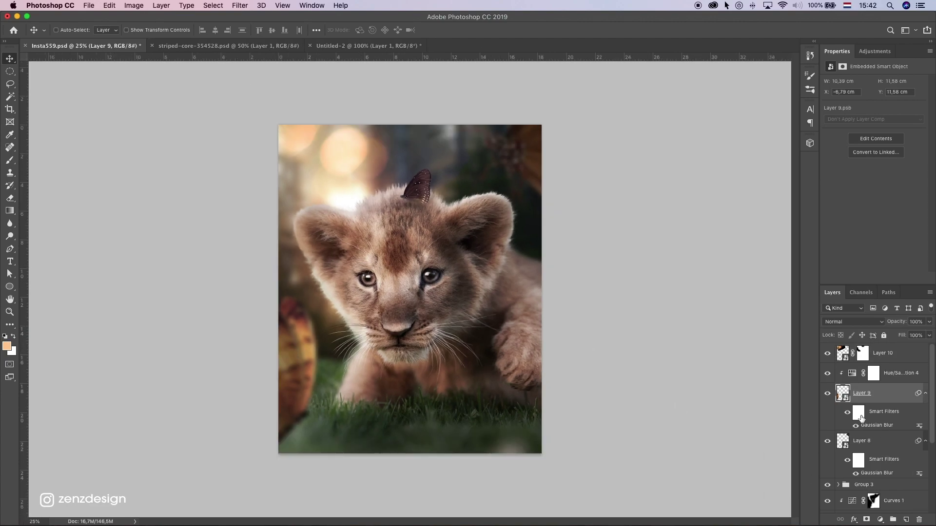
left_click(827, 393)
left_click(828, 394)
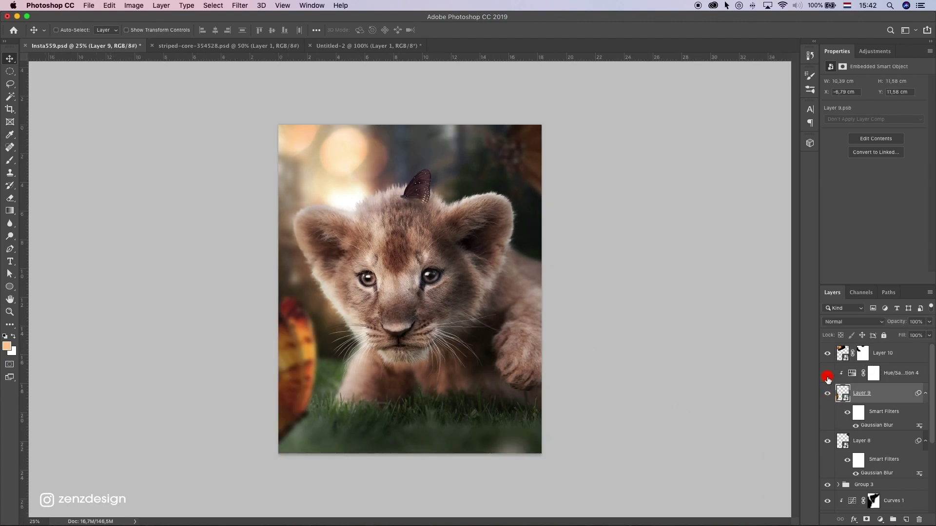
left_click(827, 375)
left_click(895, 382)
left_click_drag(874, 122, 847, 140)
scroll(439, 310, "down", 5)
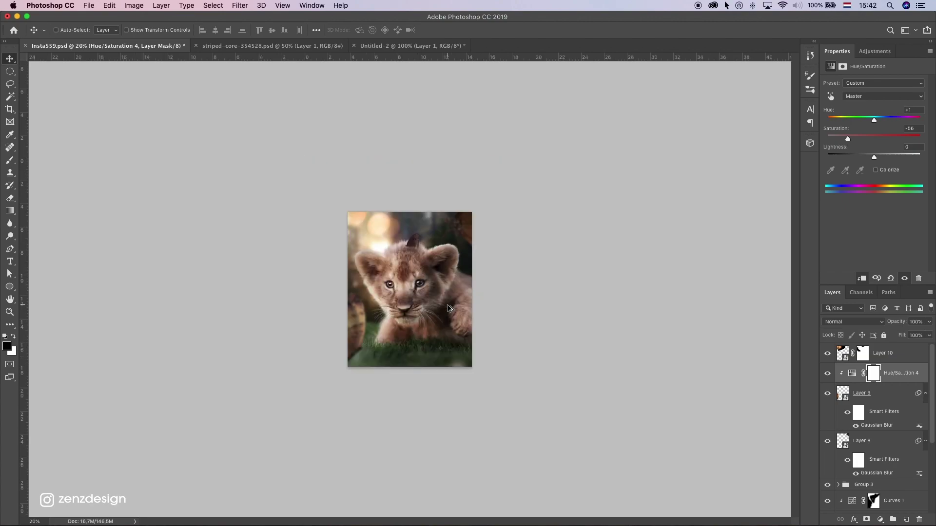
scroll(438, 310, "up", 6)
scroll(440, 313, "down", 2)
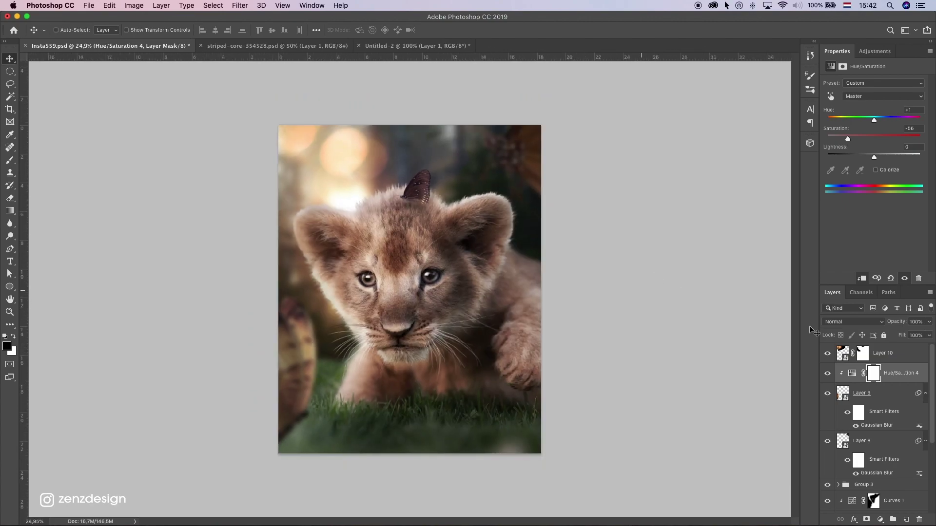
Step: Add a Curves adjustment above Layer 10, with the white point at input 241 and the black point moved slightly inward
left_click(907, 355)
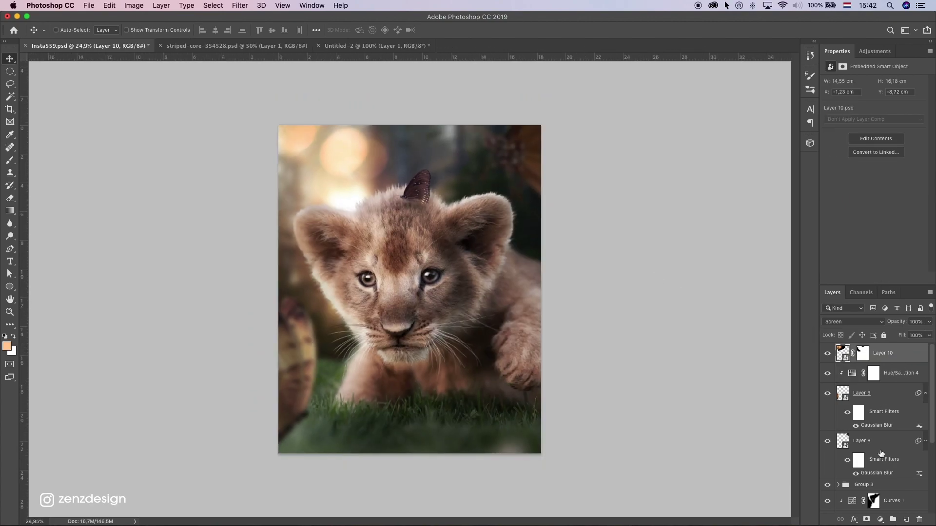
left_click(880, 519)
left_click(911, 382)
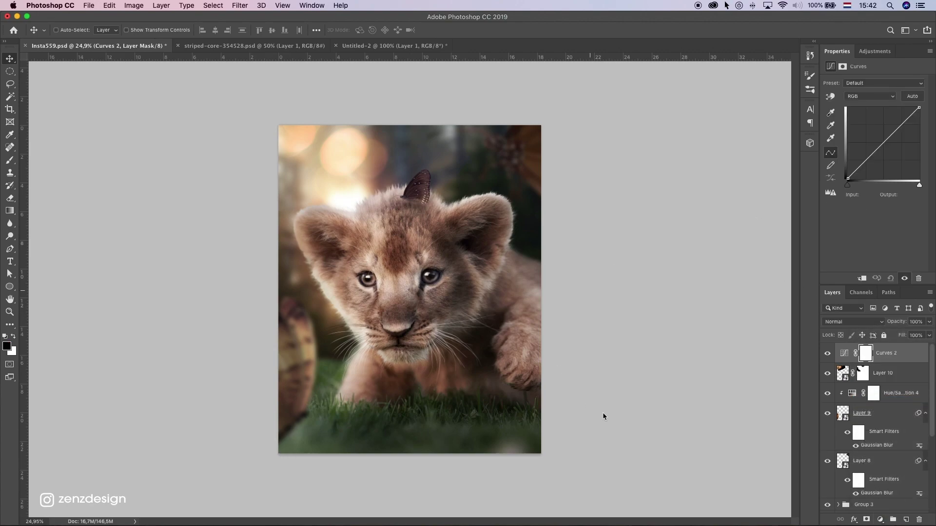
left_click_drag(919, 107, 915, 104)
left_click_drag(848, 178, 849, 179)
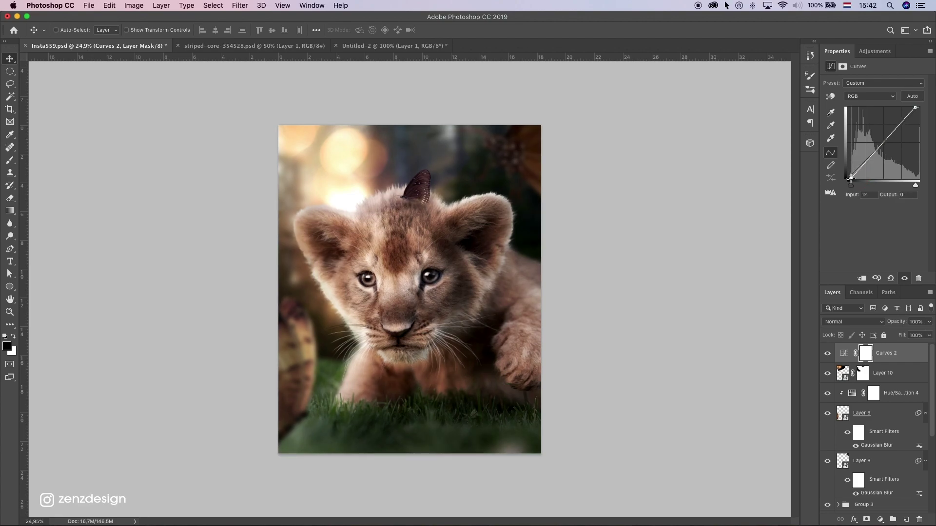
Step: Try darkening the midtones on Curves 2 with a point at input 119, output 109, and undo it
left_click_drag(883, 149, 881, 148)
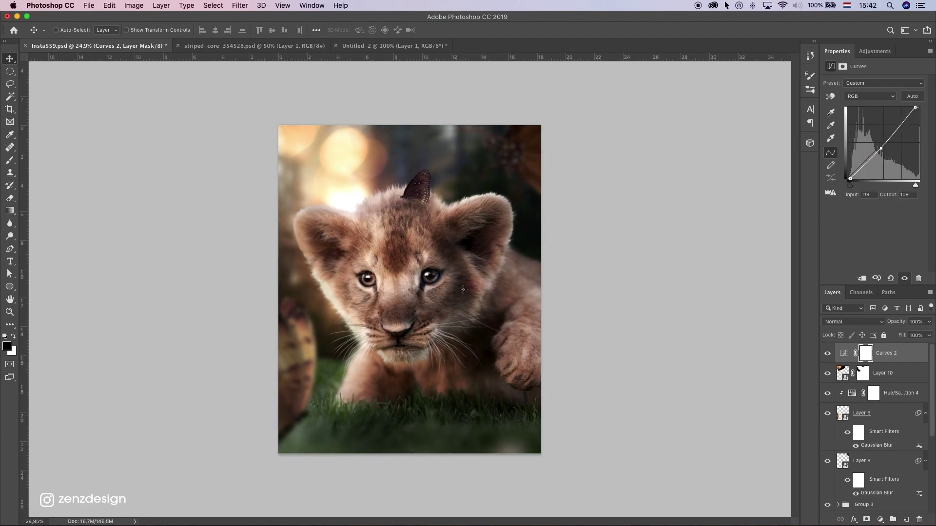
scroll(464, 294, "down", 5)
scroll(467, 290, "up", 4)
key("super+z")
scroll(604, 186, "down", 1)
key("super+0")
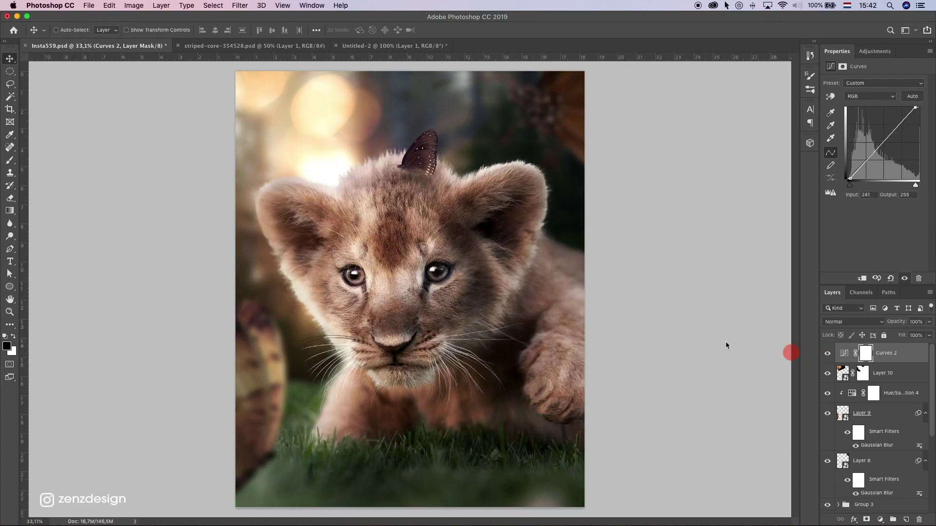
Step: Fine-tune the black points of the red and green channels on Curves 2
key("super+minus")
key("super+minus")
left_click(867, 96)
left_click(865, 103)
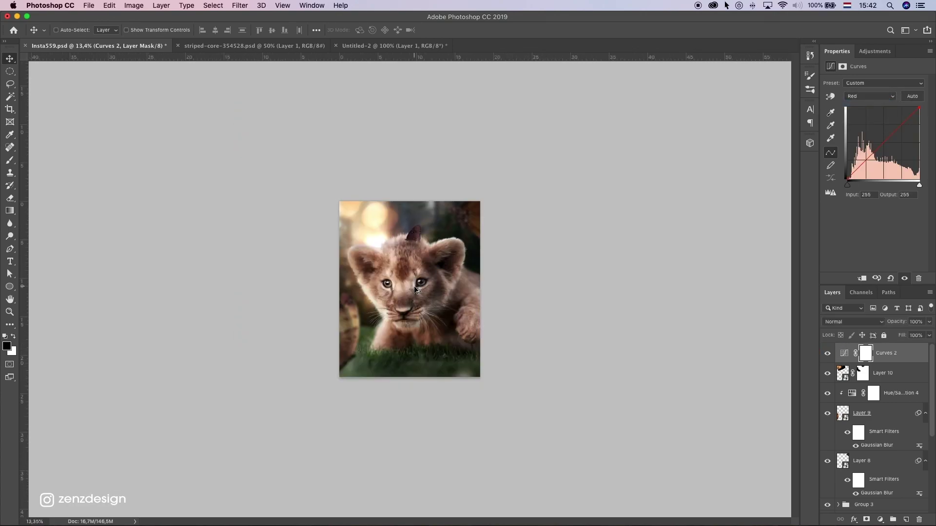
scroll(876, 153, "up", 1)
left_click_drag(849, 176, 851, 177)
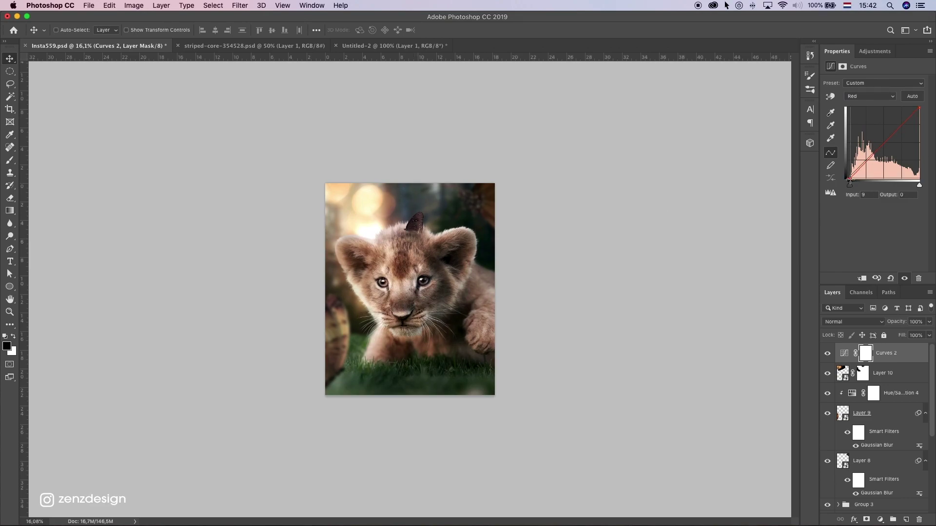
left_click(870, 96)
left_click(869, 106)
left_click(849, 179)
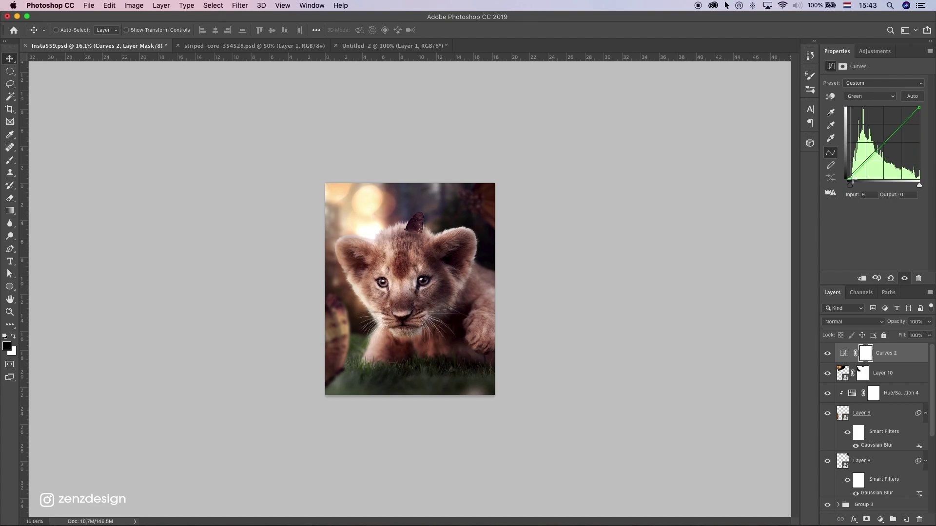
left_click_drag(850, 181, 851, 179)
scroll(574, 235, "up", 2)
Step: Raise the black point output of the blue channel on Curves 2 to 5
left_click(870, 96)
left_click(857, 107)
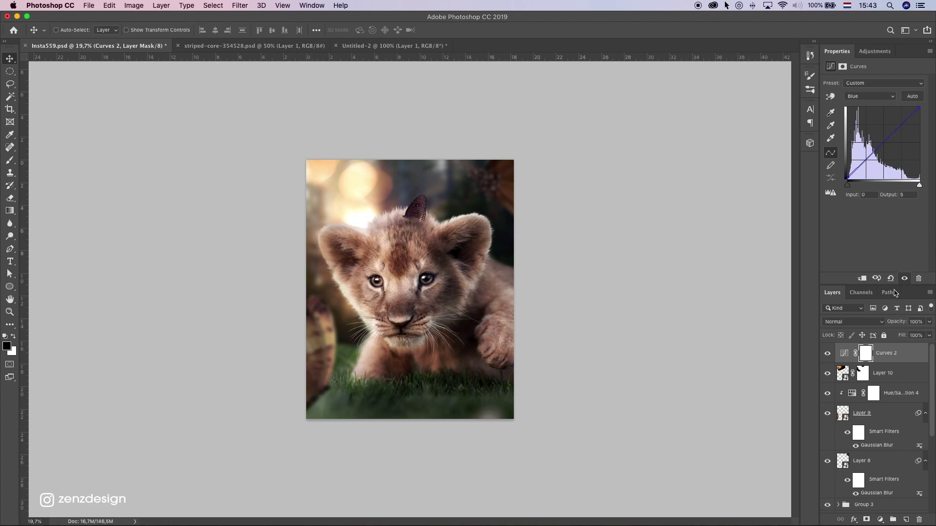
left_click(891, 520)
key("super+z")
Step: Add a Color Balance adjustment above Curves 2 and set the midtones' cyan-red balance to +2
left_click(880, 520)
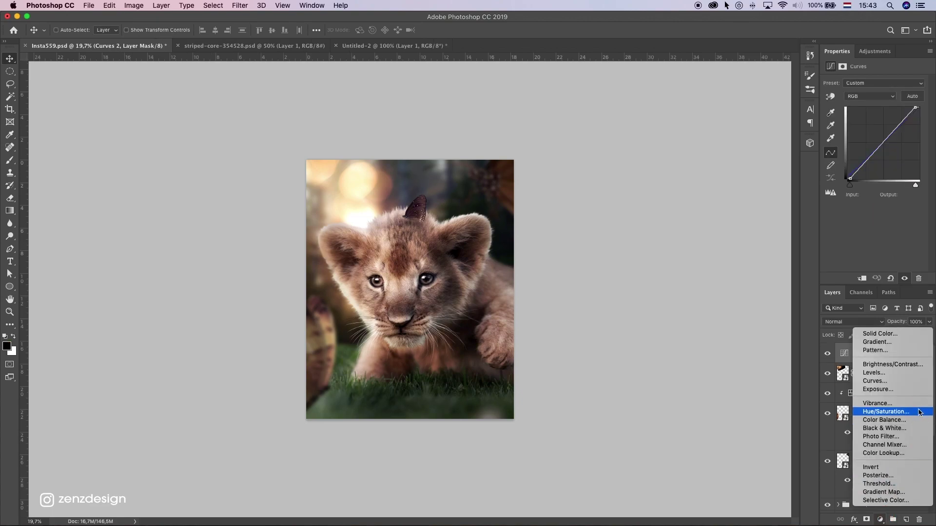
left_click(909, 420)
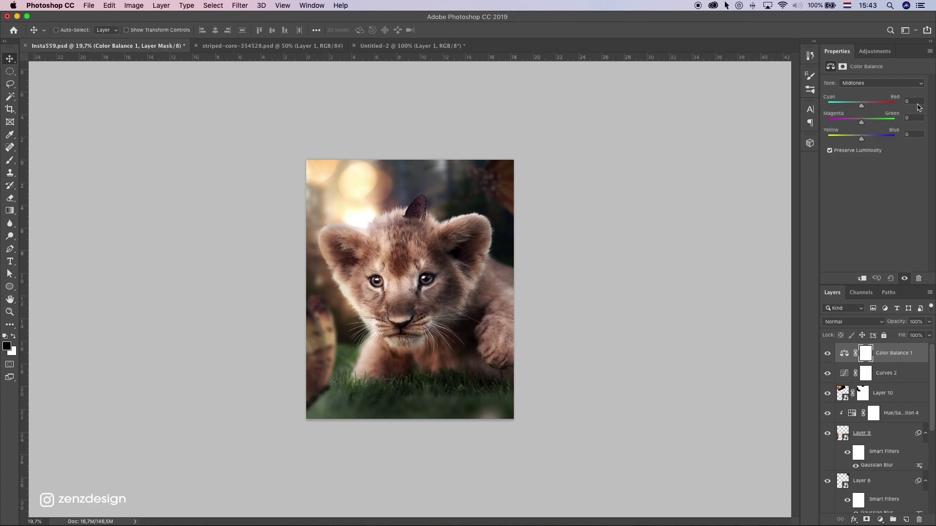
left_click_drag(872, 105, 860, 139)
key("super+z")
key("super+z")
left_click_drag(870, 107, 857, 107)
Step: Set the Color Balance shadows to -5 cyan-red and +1 yellow-blue
left_click(872, 83)
left_click(871, 77)
left_click_drag(861, 105, 857, 108)
key("super+z")
left_click(873, 86)
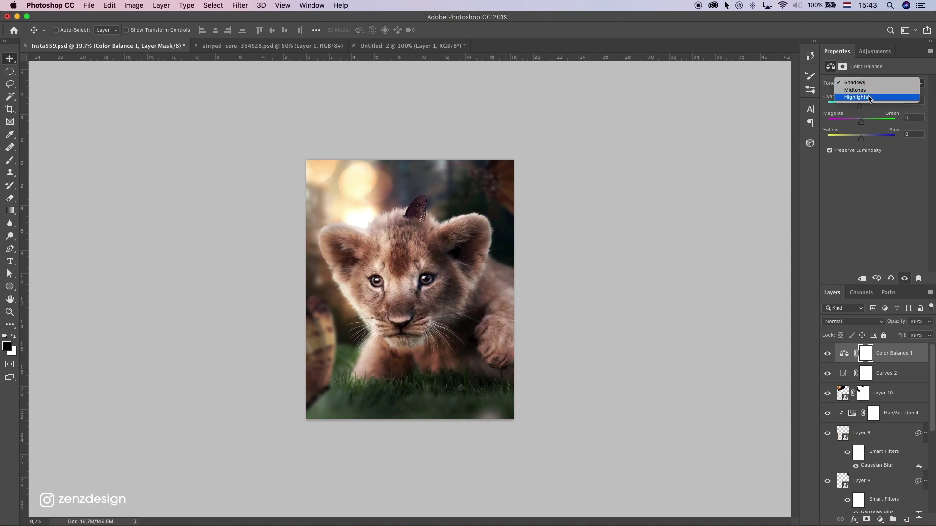
left_click(877, 77)
left_click_drag(865, 140, 863, 140)
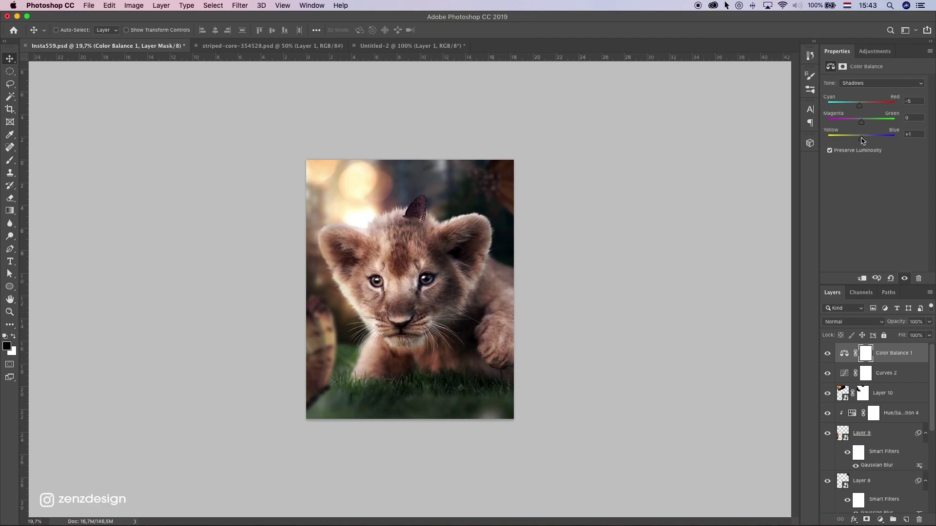
scroll(470, 318, "down", 5)
scroll(536, 282, "up", 8)
Step: Change the workspace color around the canvas to black
right_click(680, 205)
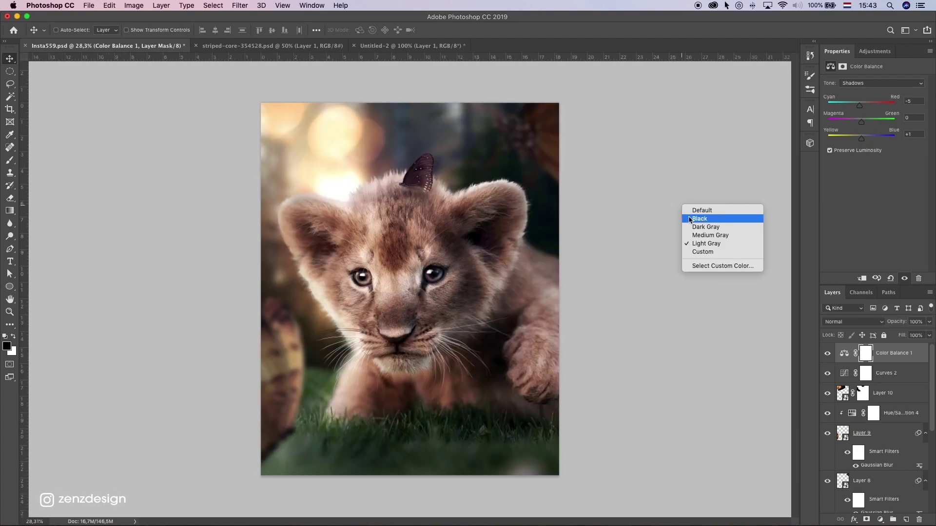
left_click(690, 219)
scroll(509, 238, "down", 3)
scroll(516, 238, "up", 3)
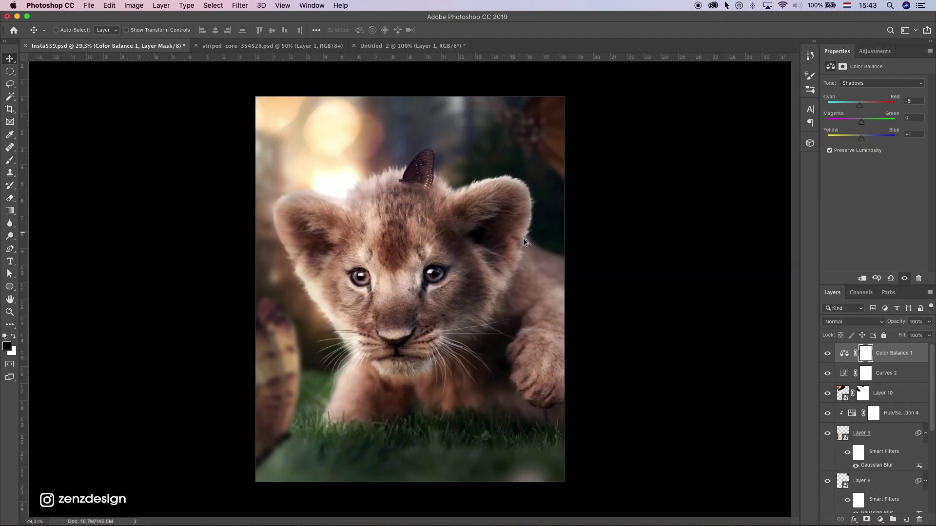
Step: Compare the image with and without the blurred foreground butterfly on Layer 9, at several zoom levels
left_click(260, 349, "ctrl")
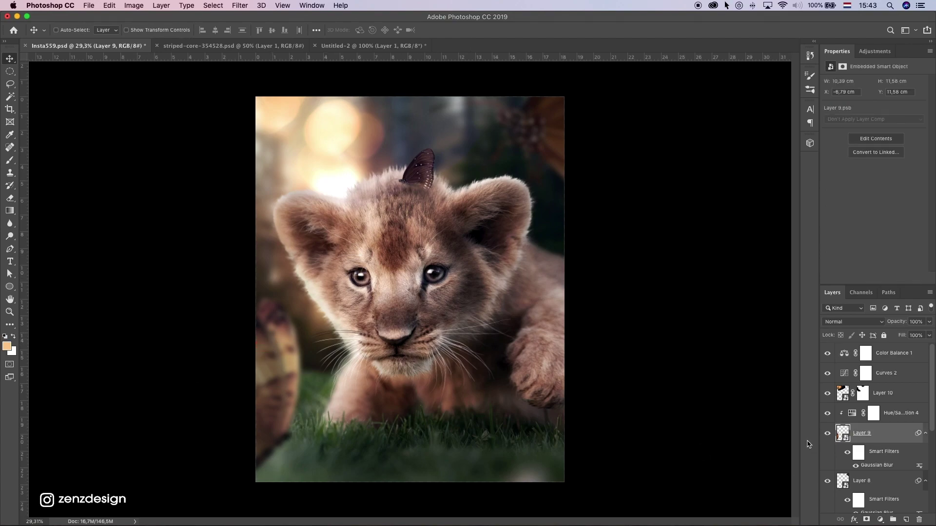
left_click(827, 433)
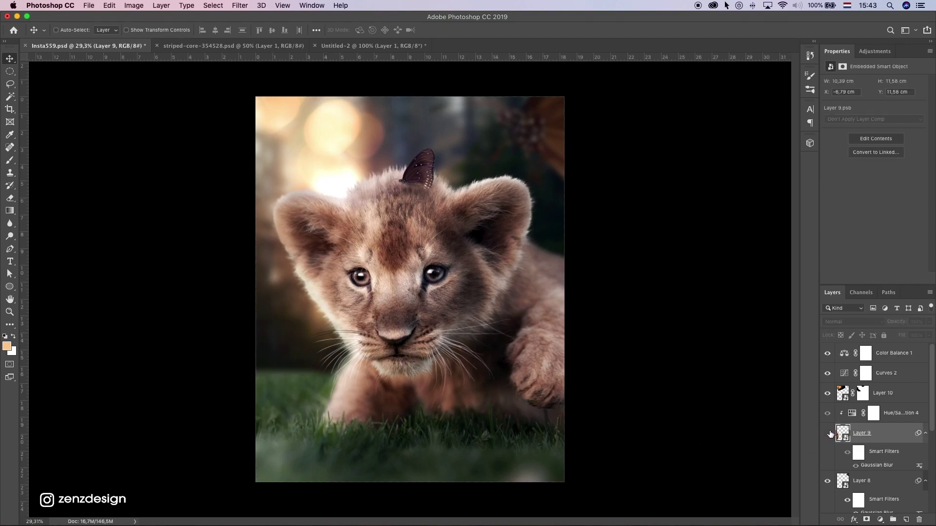
left_click(828, 433)
scroll(451, 387, "down", 4)
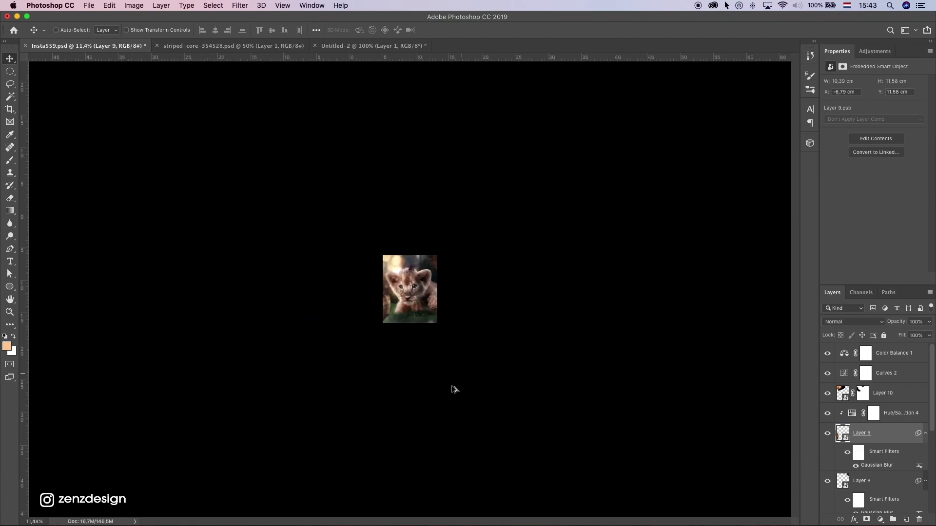
scroll(457, 370, "up", 3)
scroll(493, 335, "up", 4)
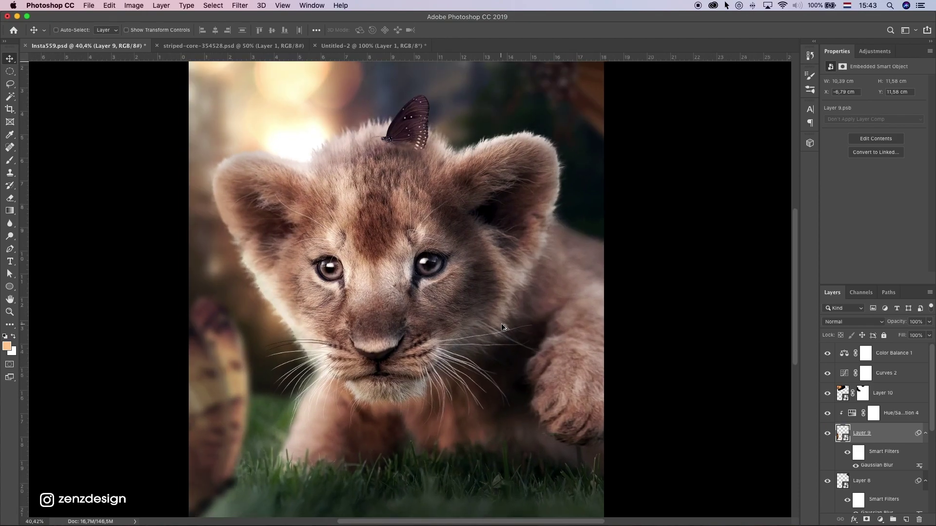
scroll(492, 335, "down", 3)
Step: Add a Gradient Fill layer above Color Balance 1 with a reversed radial gradient
left_click(895, 363)
left_click(880, 519)
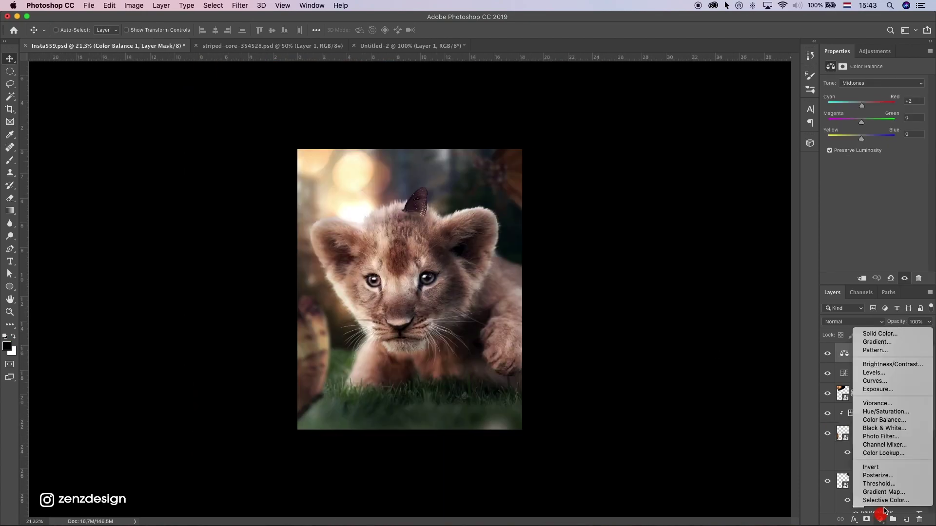
left_click(905, 342)
left_click(644, 235)
left_click(623, 247)
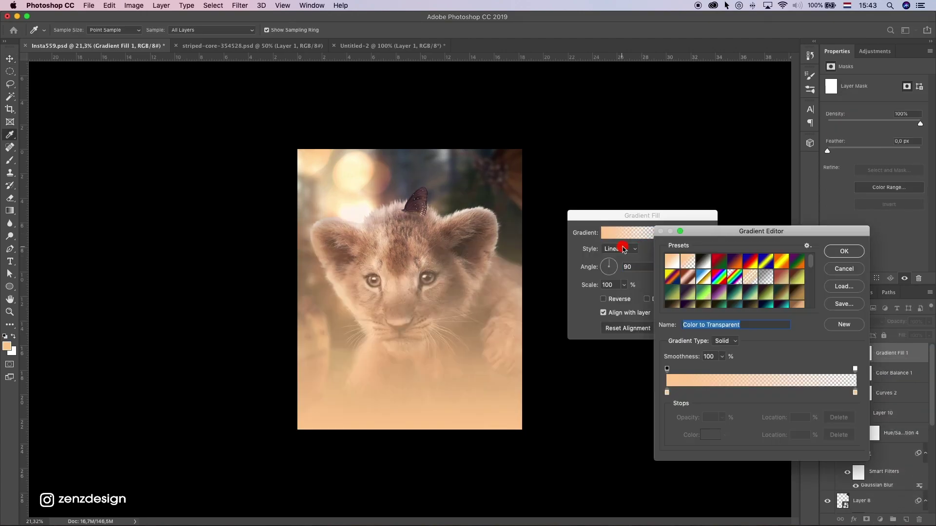
left_click(626, 253)
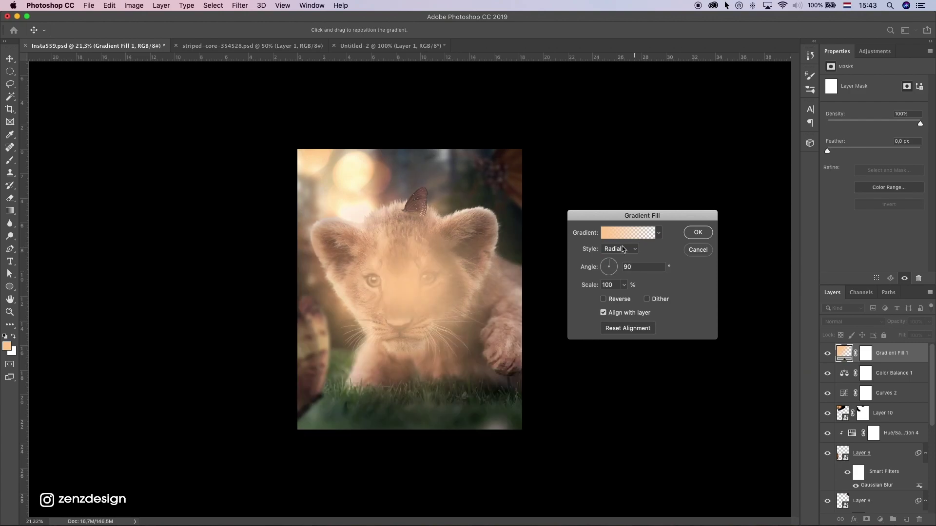
left_click(617, 299)
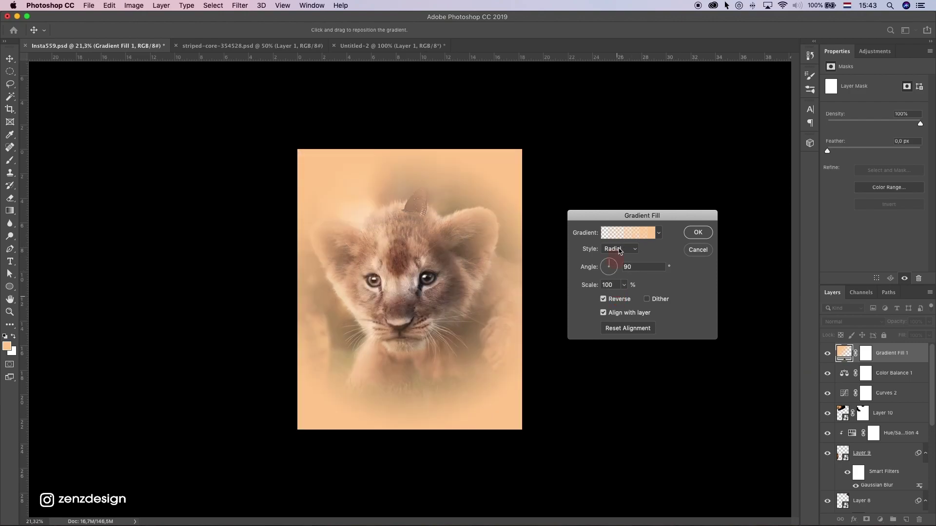
left_click(621, 248)
left_click(624, 248)
Step: Set the opaque starting color stop of the gradient to black
left_click(629, 232)
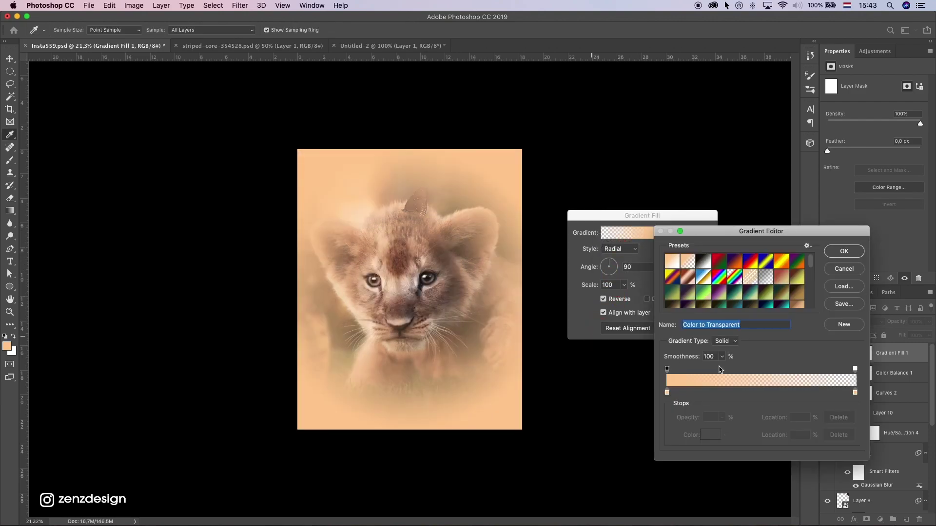
left_click(667, 393)
left_click(711, 435)
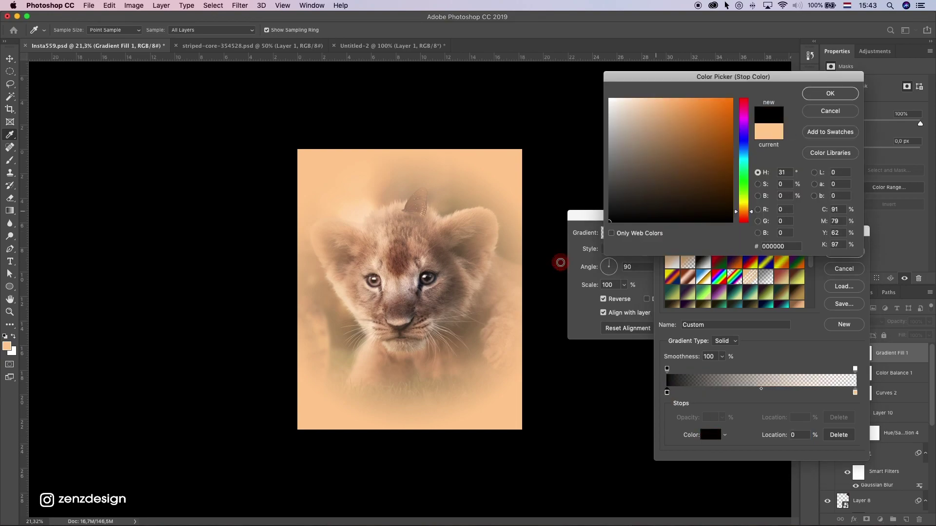
left_click(560, 264)
left_click(830, 92)
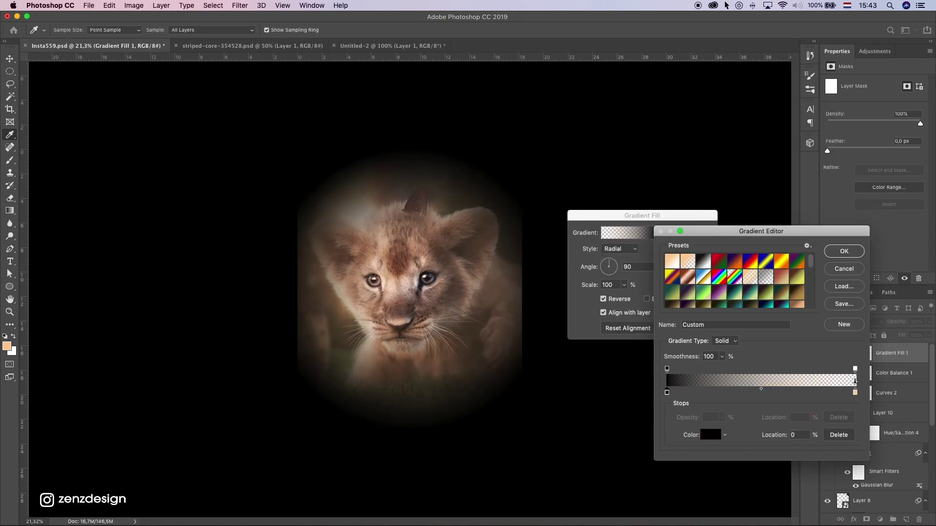
Step: Set the transparent end's color stop to black at location 100% and apply the gradient fill as a wider vignette
left_click(854, 392)
left_click(711, 435)
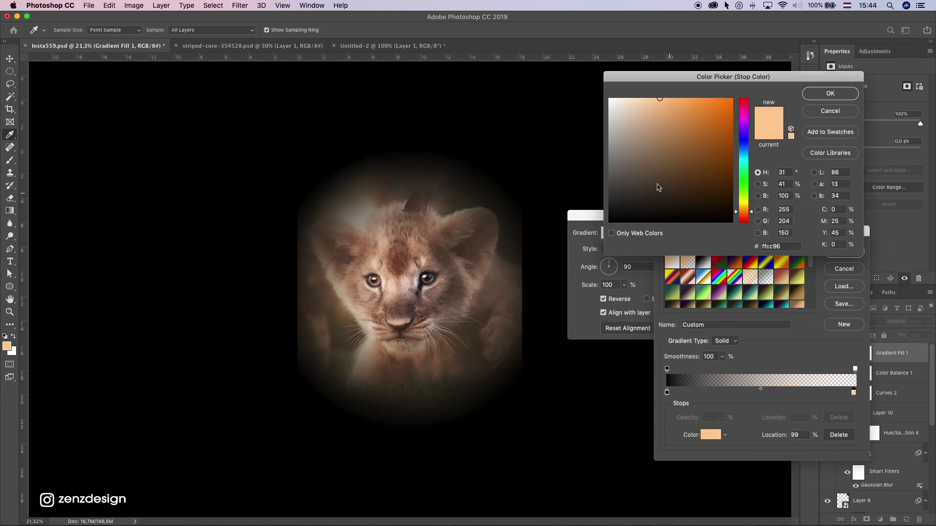
left_click(658, 188)
left_click(830, 93)
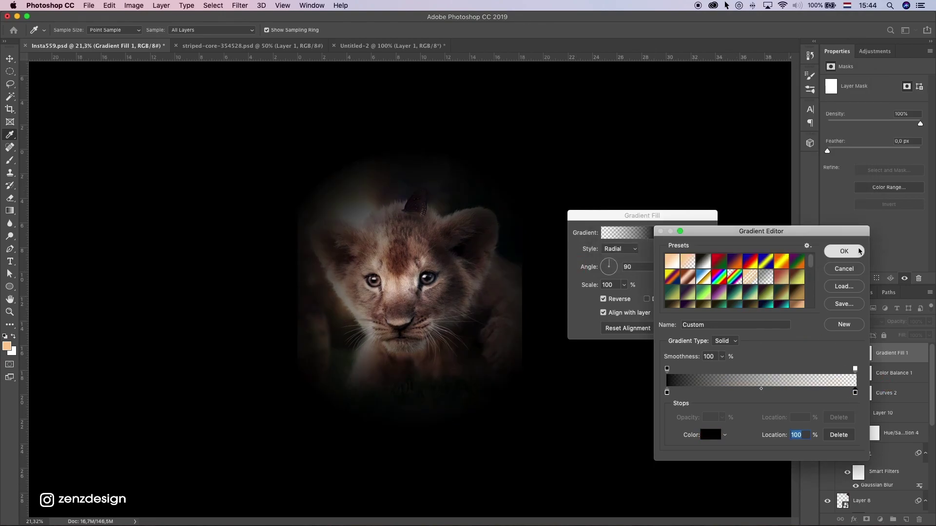
left_click(843, 251)
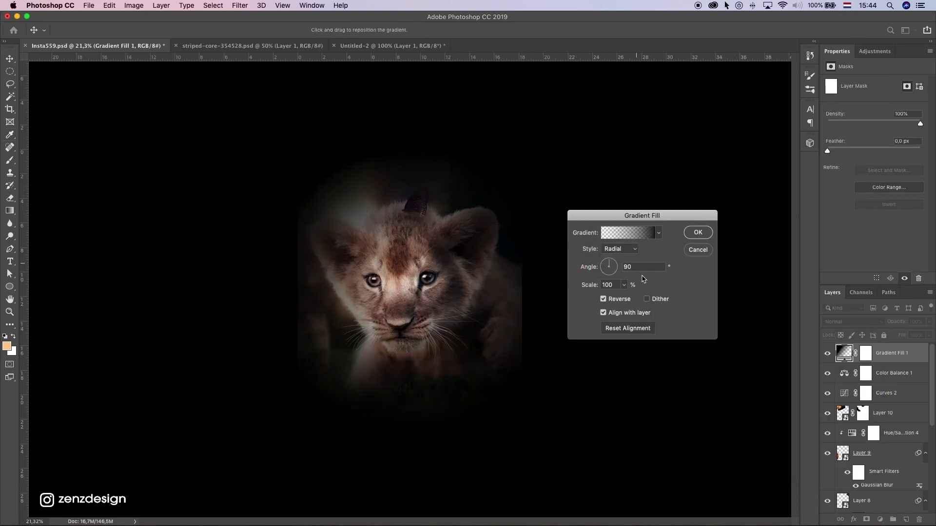
left_click(613, 328)
key("Return")
Step: Set the Gradient Fill 1 layer to Soft Light blending at 13% opacity
left_click(858, 321)
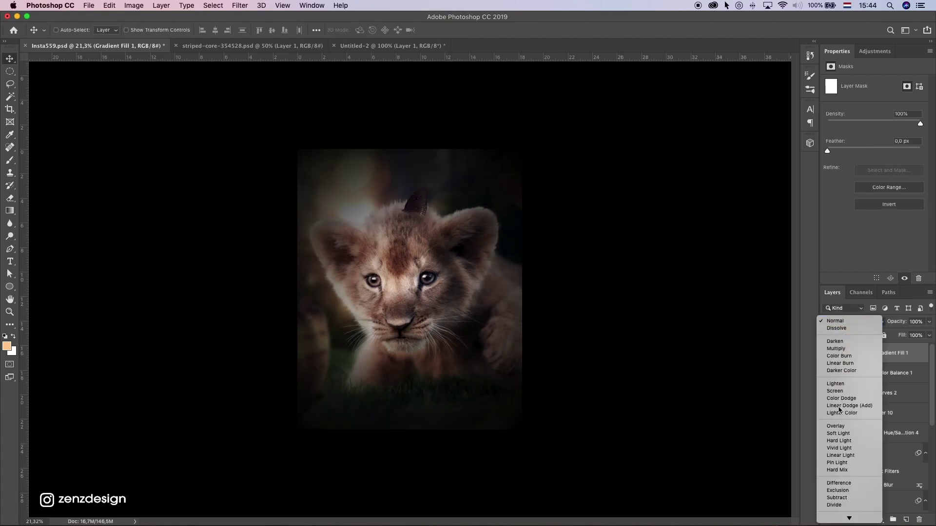
left_click(843, 423)
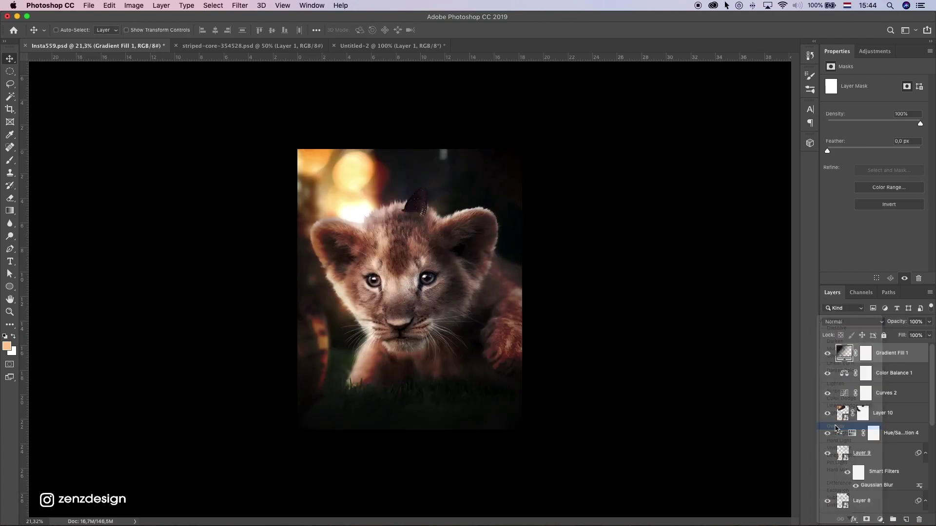
left_click(849, 323)
left_click(850, 334)
left_click(929, 321)
left_click_drag(883, 335, 890, 336)
scroll(454, 334, "down", 2)
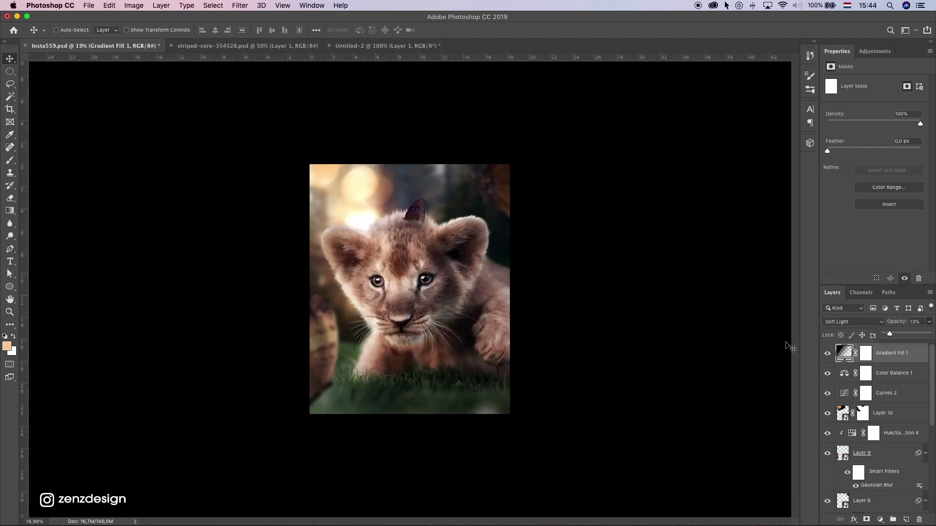
left_click(822, 357)
scroll(435, 309, "up", 2)
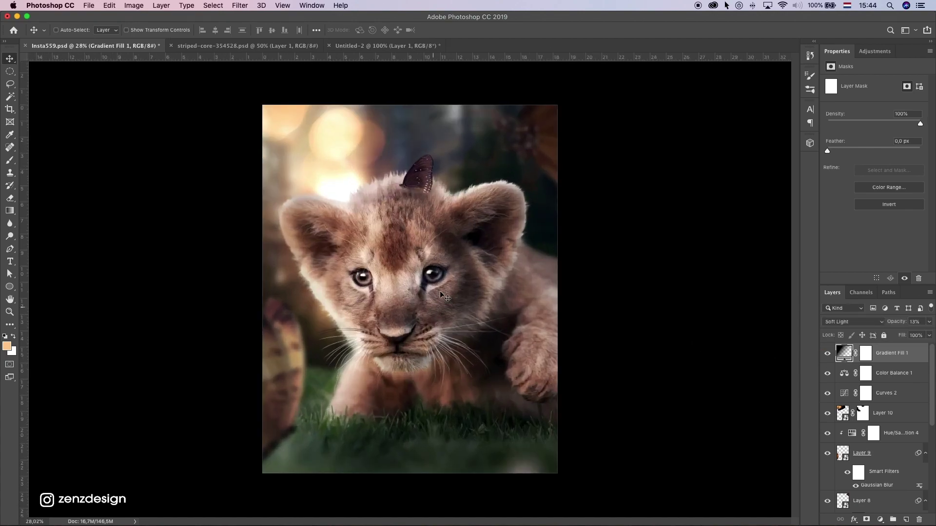
scroll(497, 249, "down", 5)
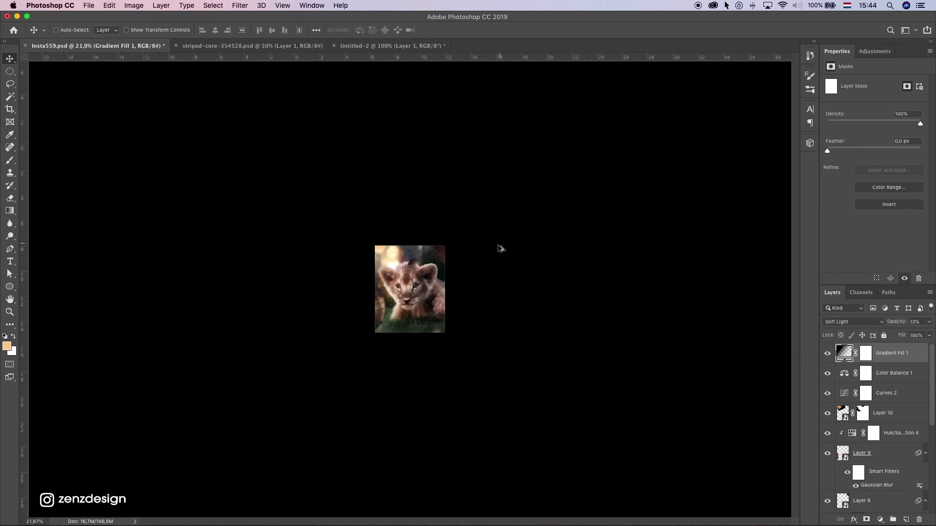
scroll(492, 251, "up", 3)
scroll(493, 254, "up", 4)
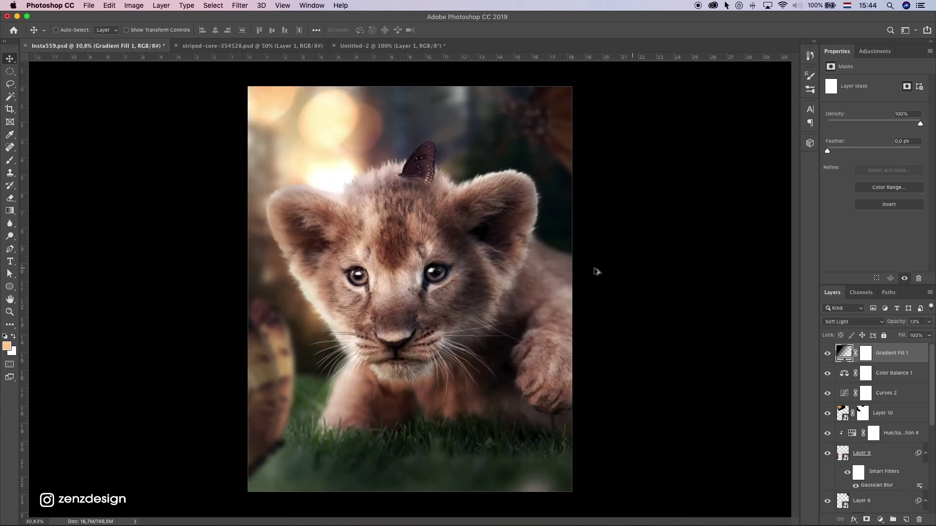
scroll(597, 272, "down", 1)
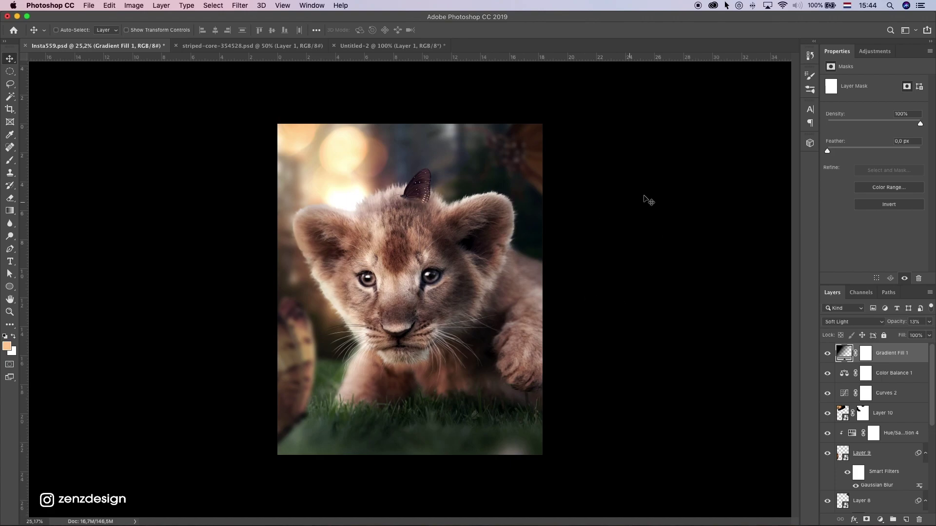